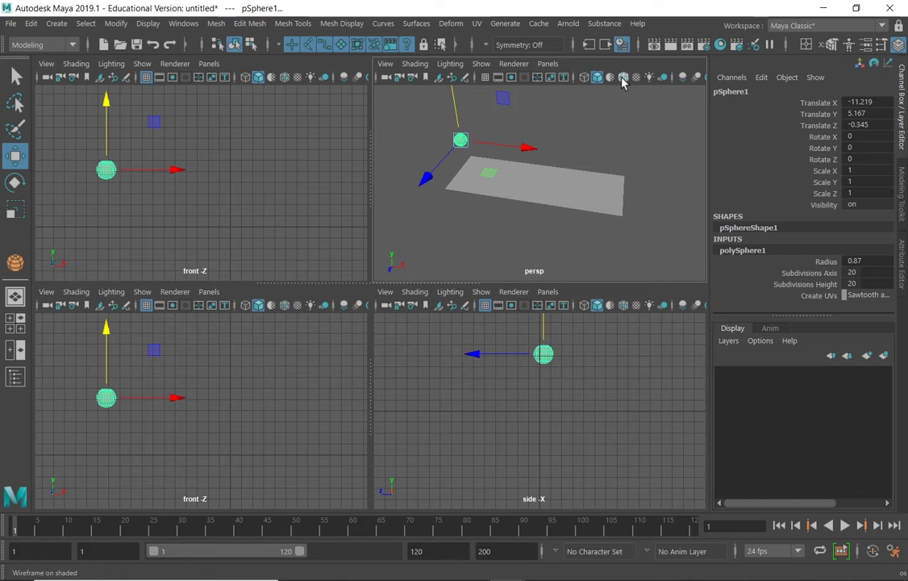
Turn on wireframe on shaded in the perspective view and frame the sphere and plane
click(622, 78)
mouse_move(573, 169)
alt+mouse_down()
mouse_move(546, 159)
mouse_move(537, 178)
mouse_move(539, 203)
mouse_move(559, 198)
alt+mouse_up()
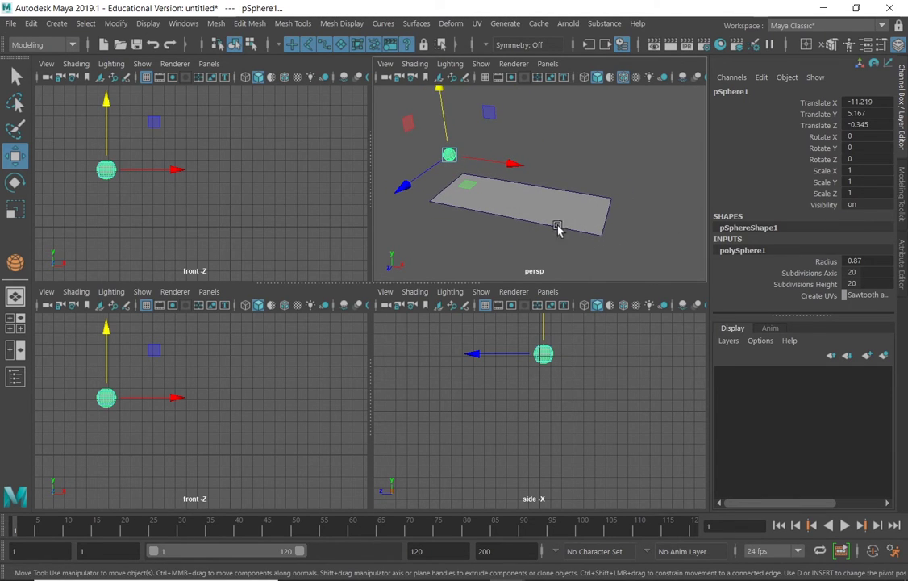
click(402, 186)
alt+drag(516, 198, 548, 218)
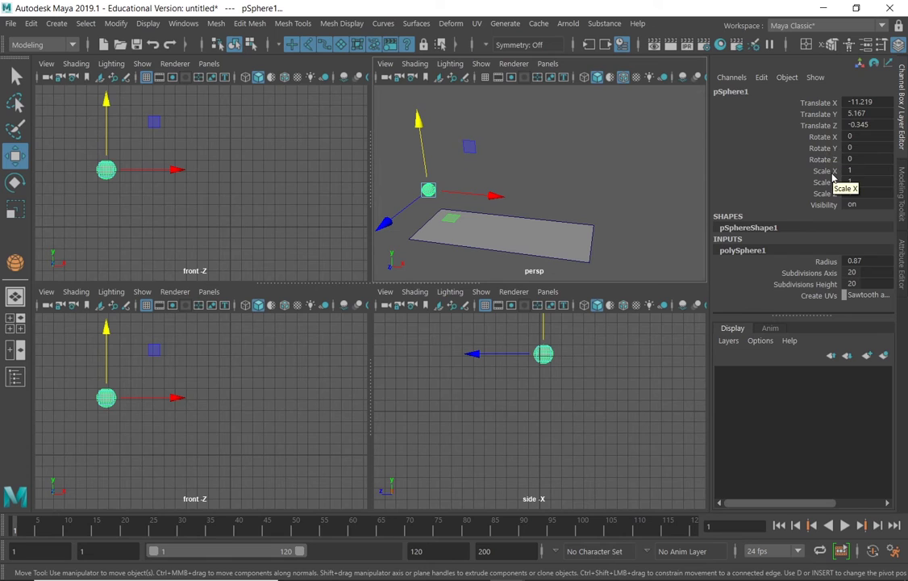
Try keying all of the sphere's attributes at frame 1, cancel the scene save, and undo the keyframe
key(s)
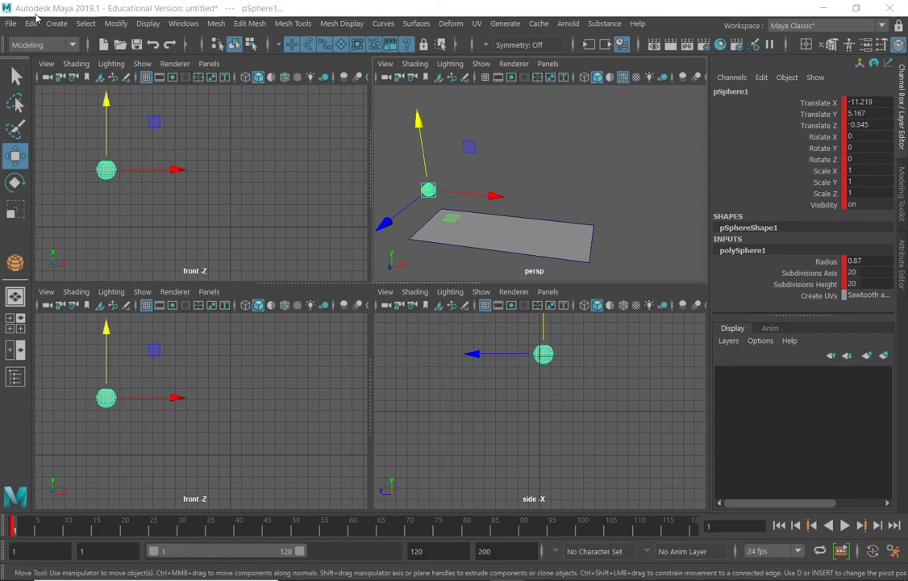
key(ctrl+s)
click(704, 97)
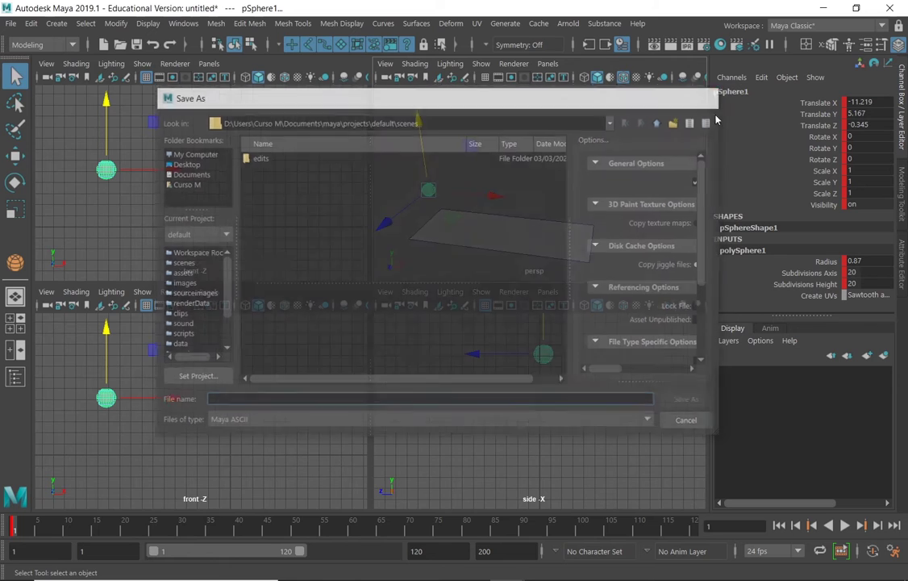
key(w)
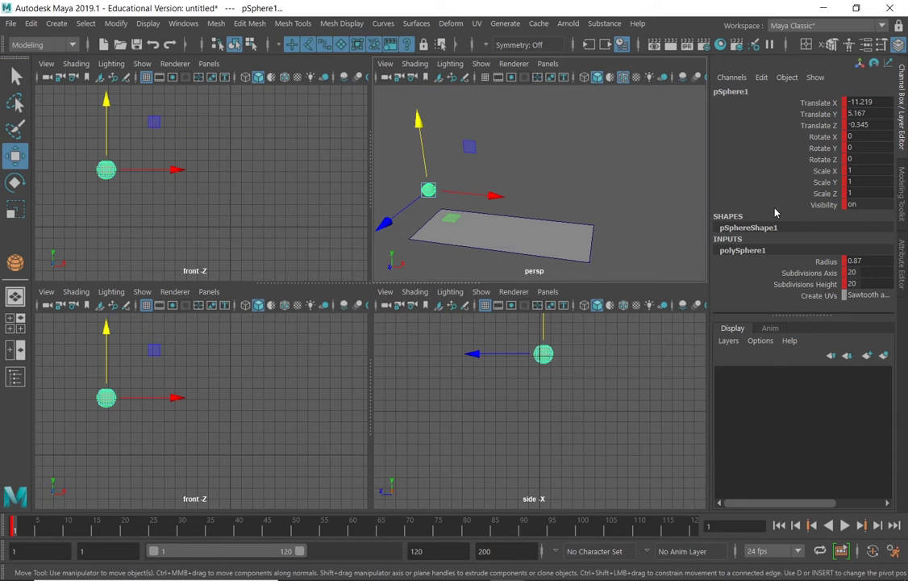
click(670, 144)
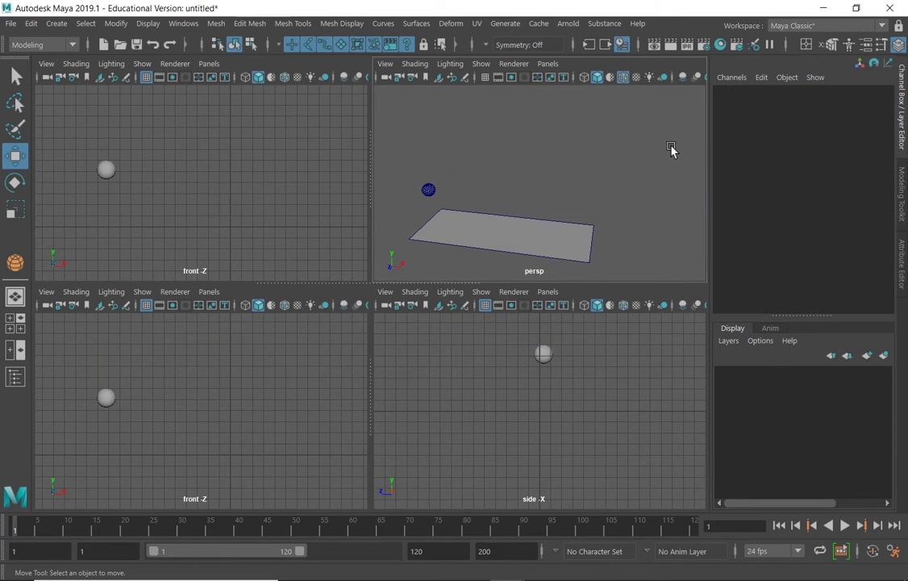
key(ctrl+z)
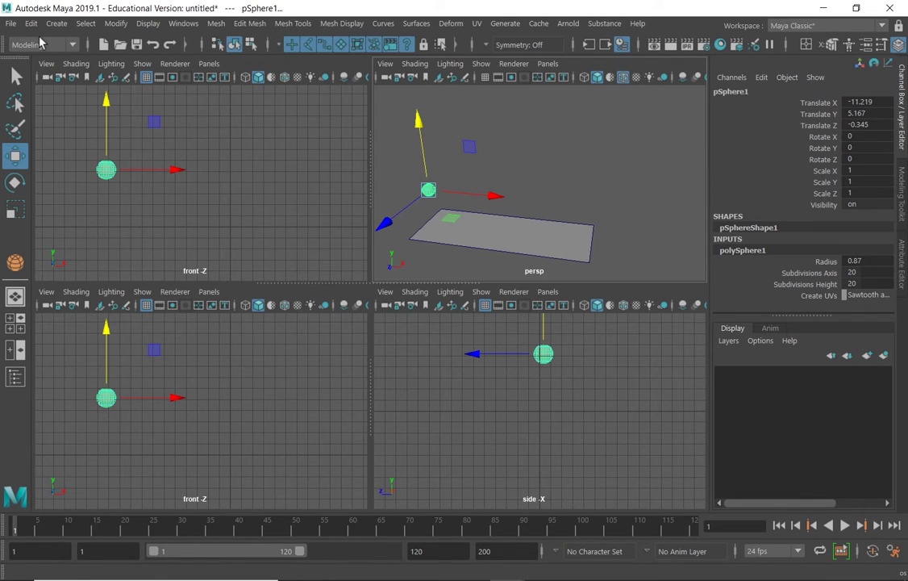
Switch to the Animation menu set and examine the available keyframe commands
click(68, 45)
click(26, 89)
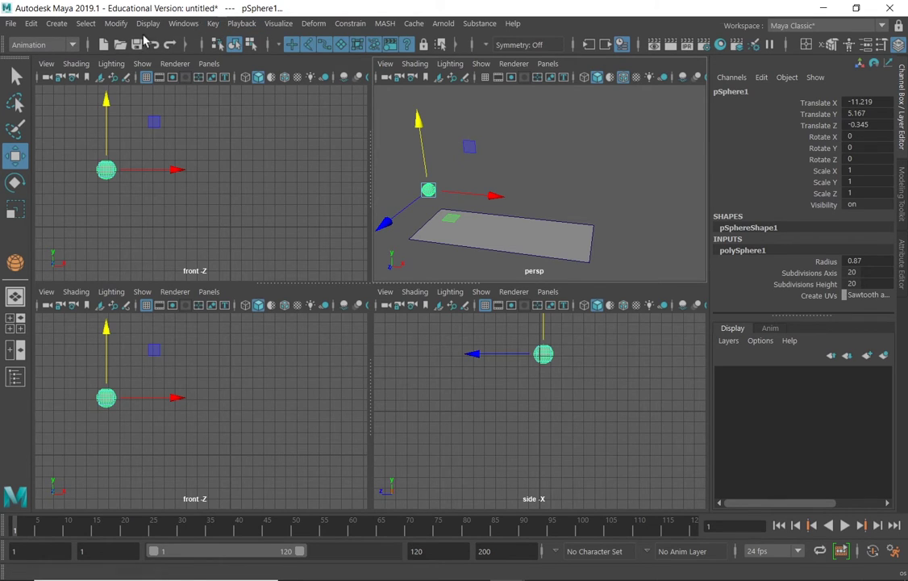
click(65, 44)
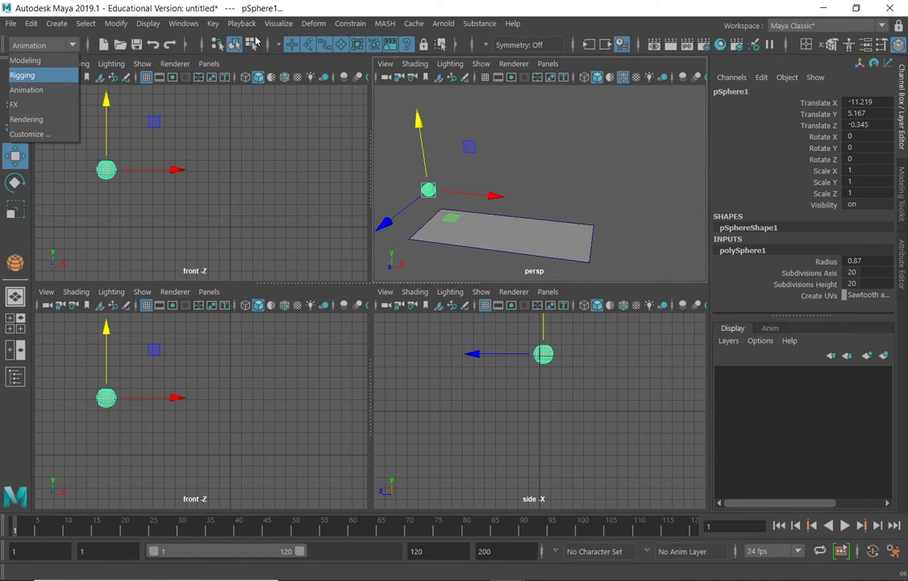
click(214, 24)
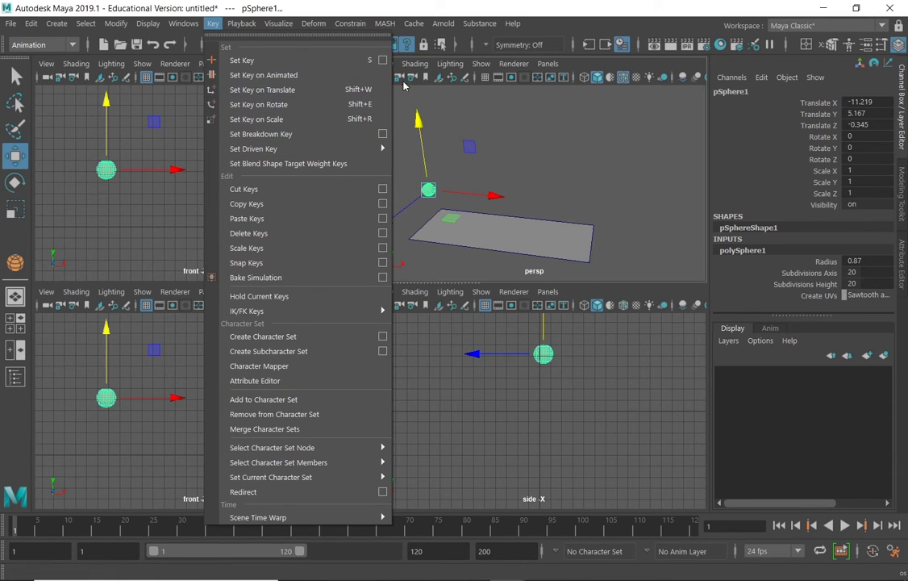
click(464, 10)
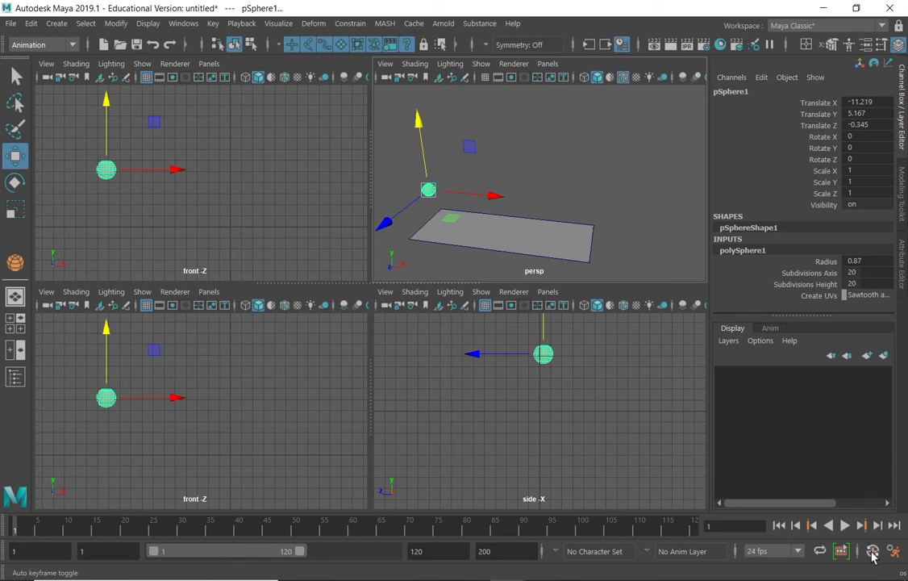
Turn on automatic keyframing and start playback from frame 1
click(872, 552)
click(464, 354)
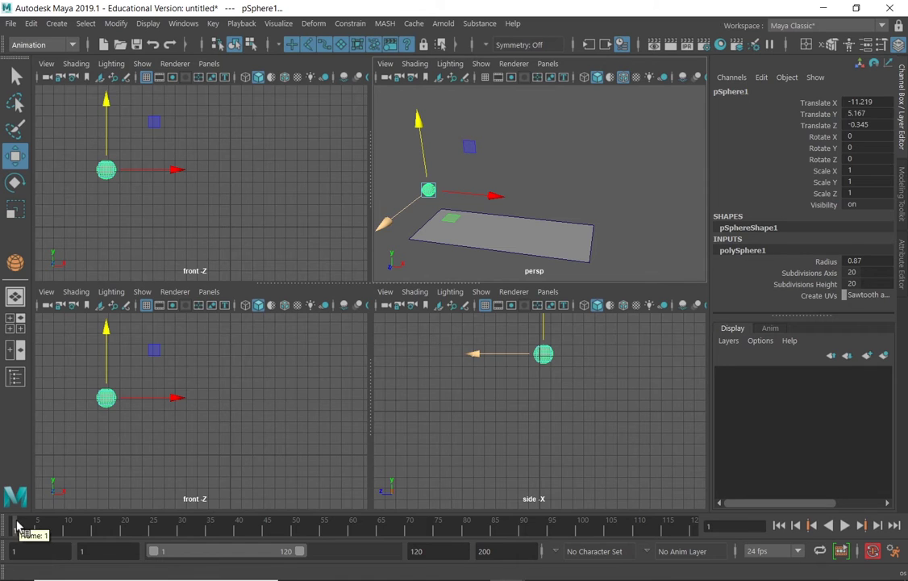
key(alt+v)
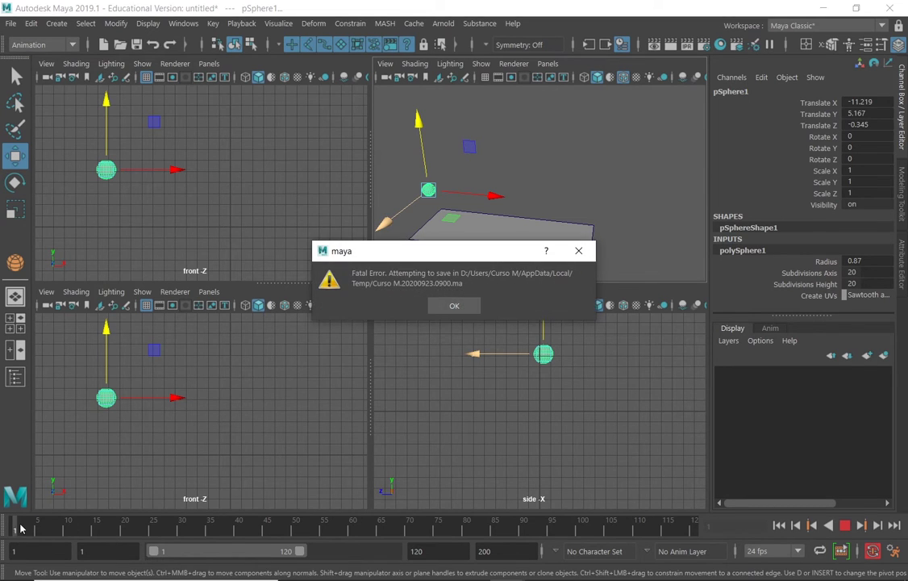
Dismiss the fatal error notice and close the Autodesk error report without sending it
click(454, 305)
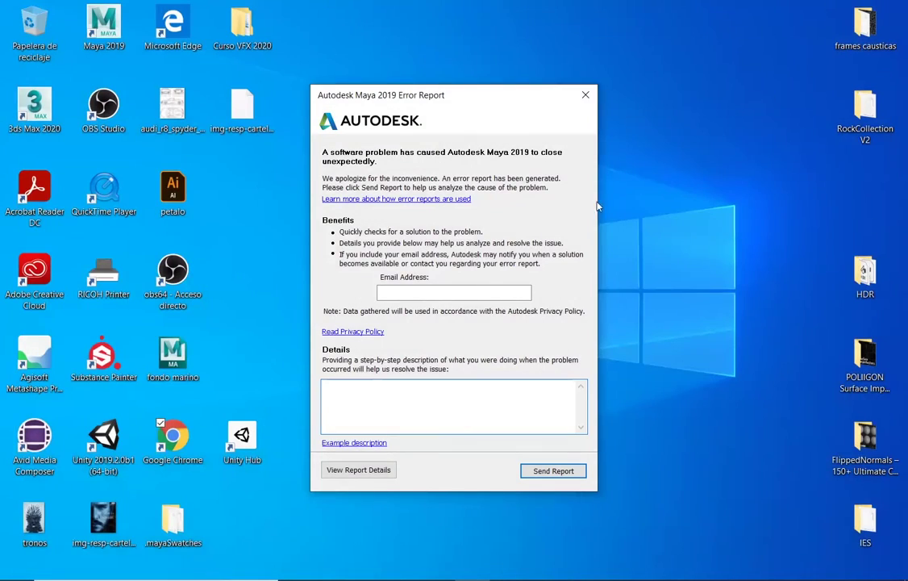
click(586, 95)
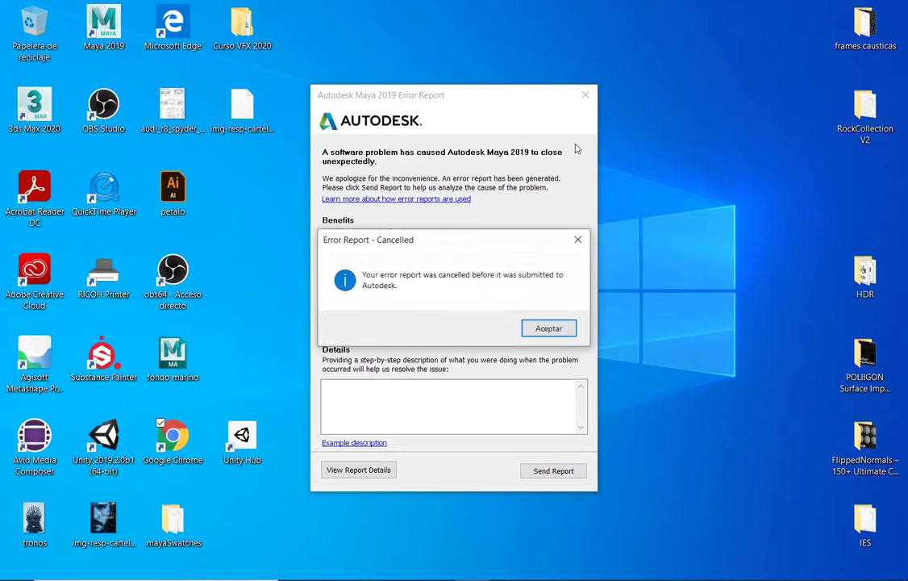
click(563, 332)
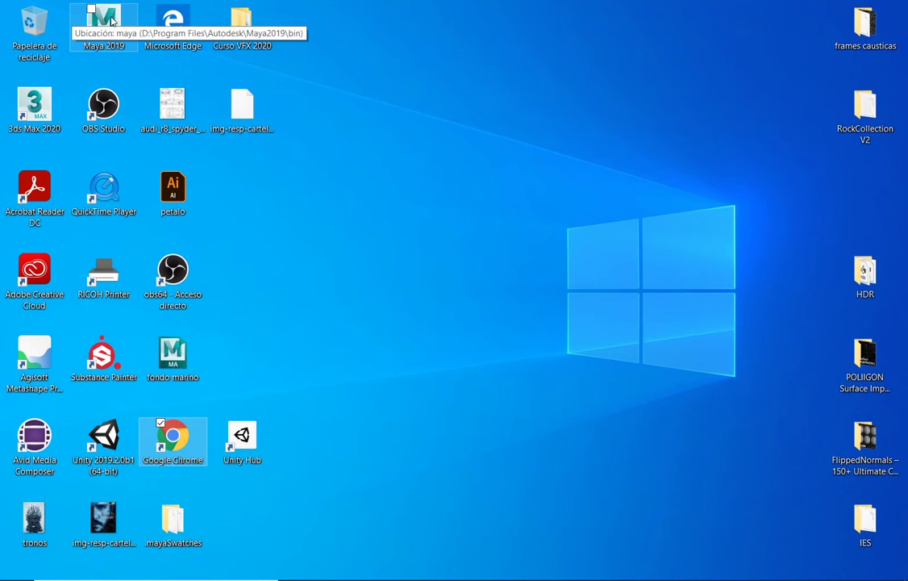
Relaunch Maya 2019 without activating the license and close the What's New highlight settings
double_click(110, 24)
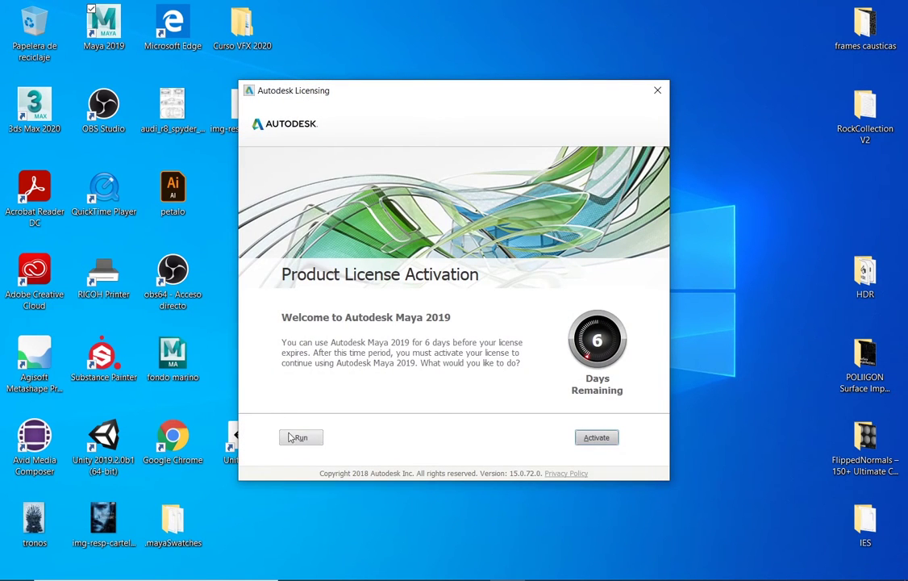
click(301, 438)
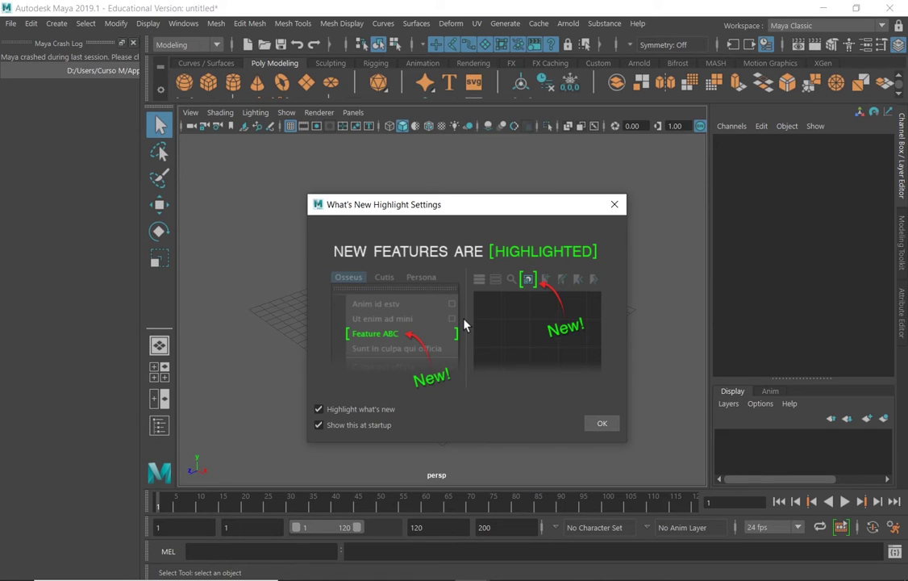
click(614, 207)
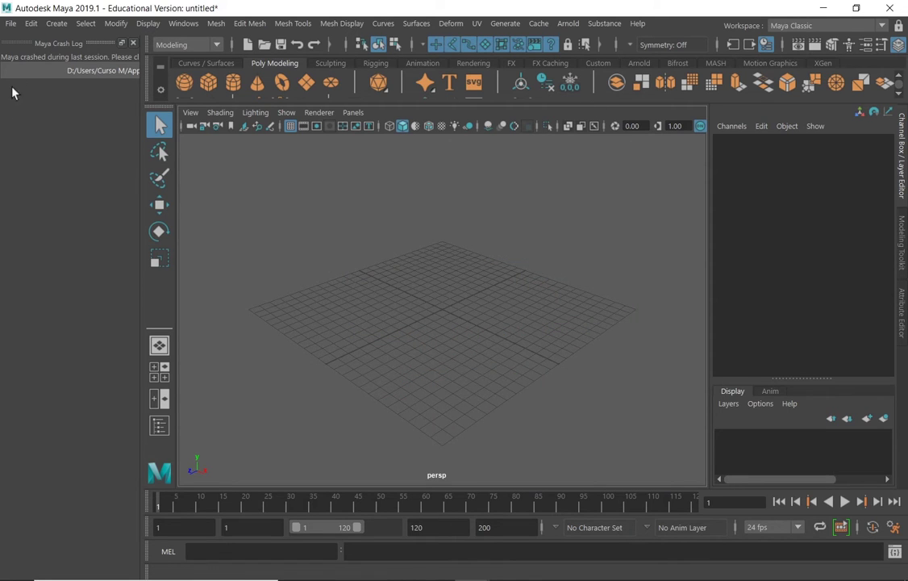
Recover the crashed scene through the Maya Crash Log and return the timeline to frame 1
drag(141, 113, 229, 77)
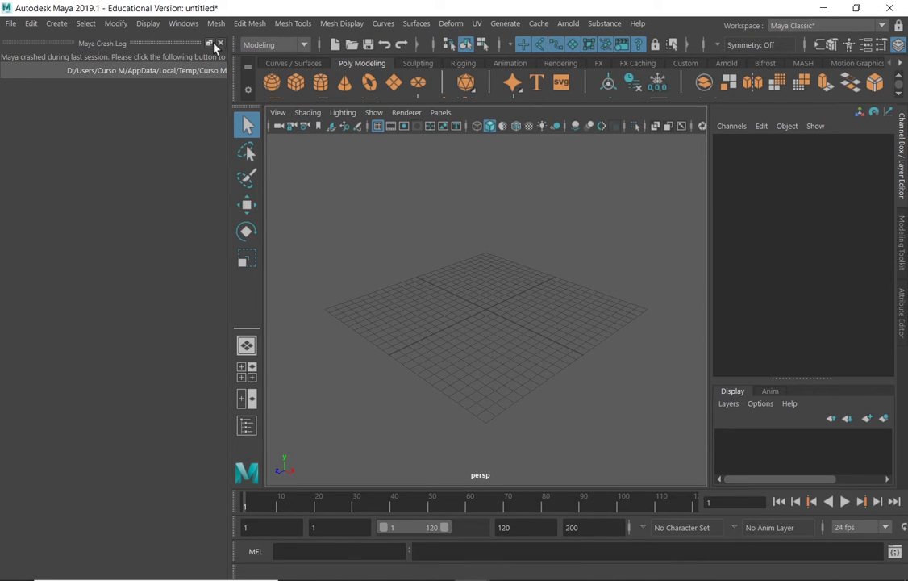
click(164, 70)
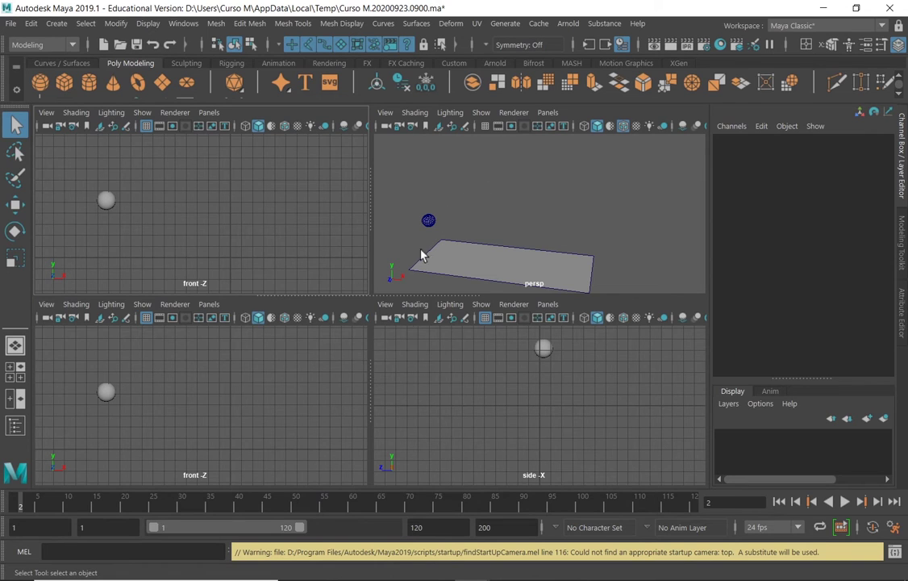
key(alt+v)
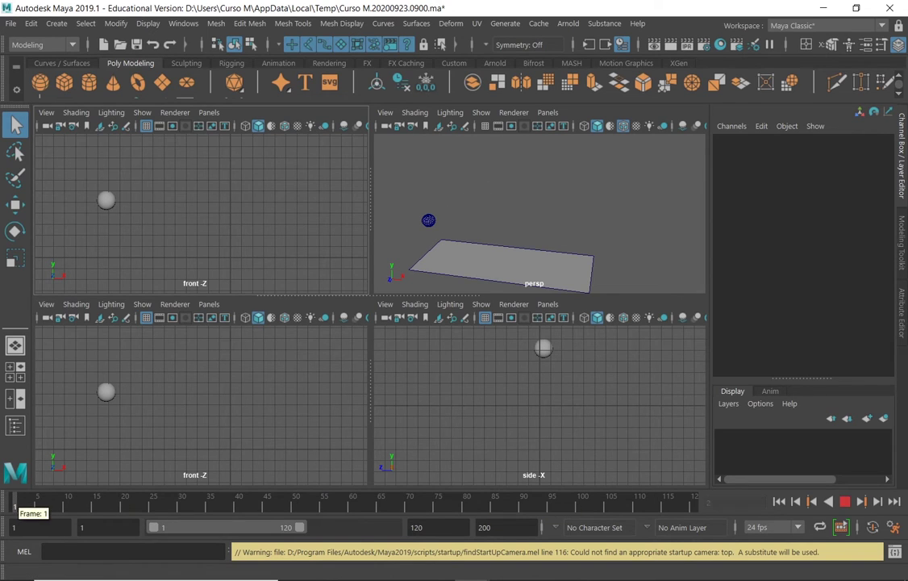
key(alt+v)
Turn on automatic keyframing and raise the sphere to about 5.526 in Translate Y
click(427, 220)
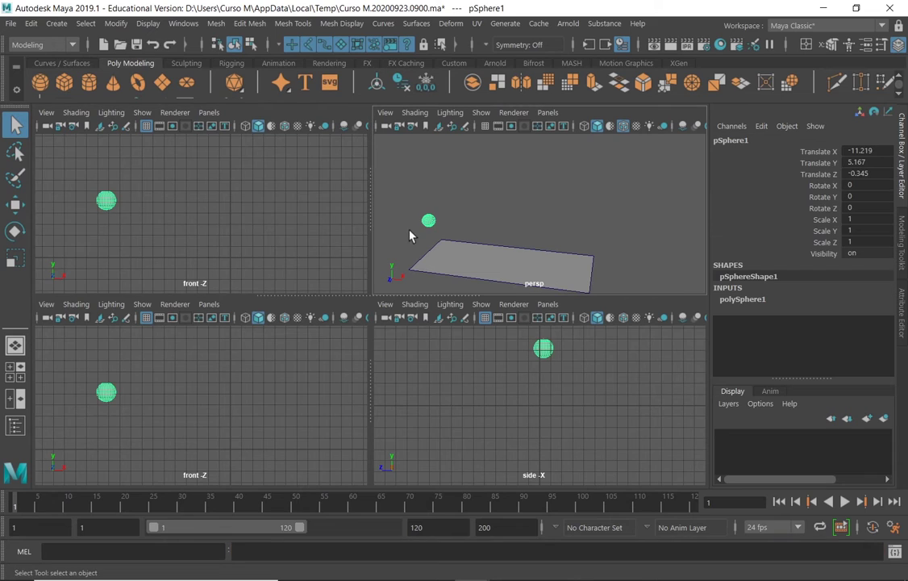
click(872, 527)
click(16, 206)
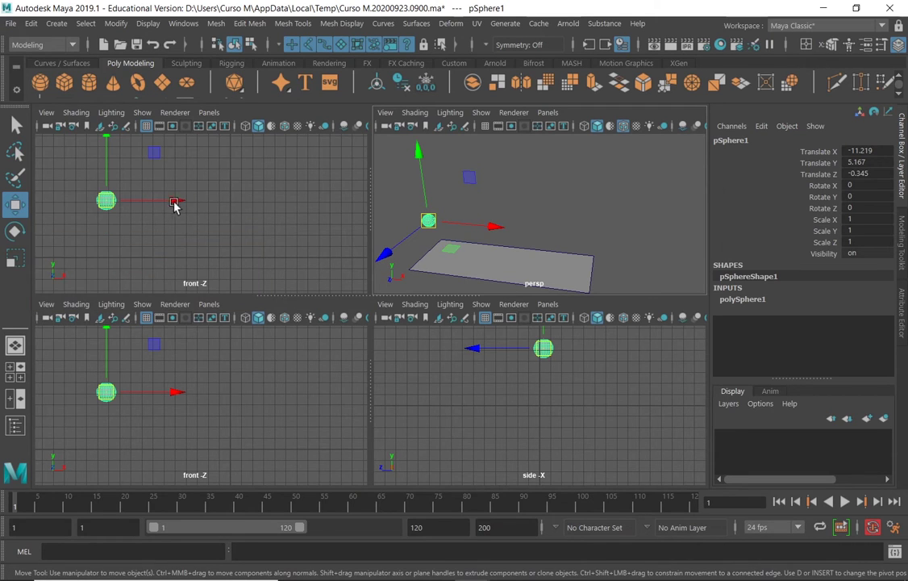
mouse_move(105, 169)
mouse_down()
mouse_move(106, 146)
mouse_move(109, 159)
mouse_up()
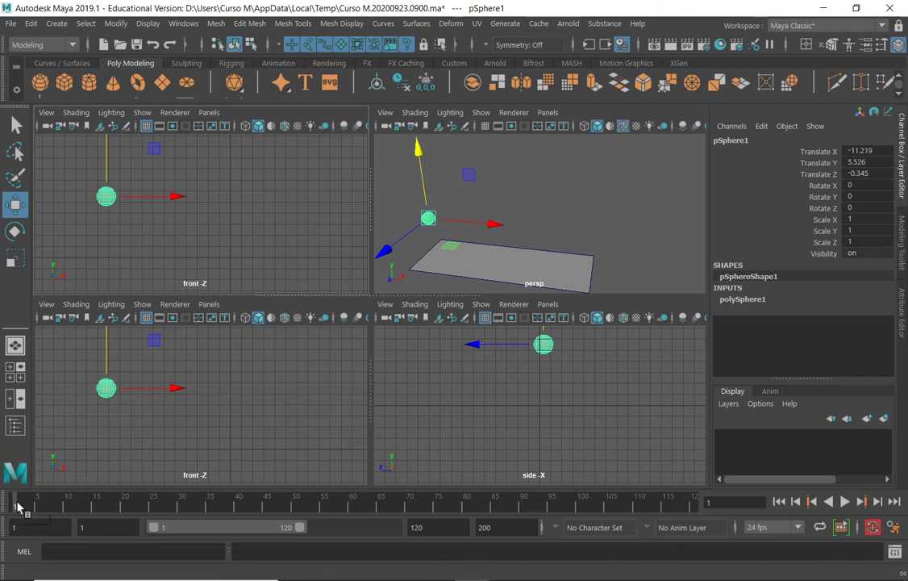
At frame 12, move the sphere vertically to about 6.398 in Translate Y and key all its attributes
key(alt+v)
drag(36, 508, 79, 510)
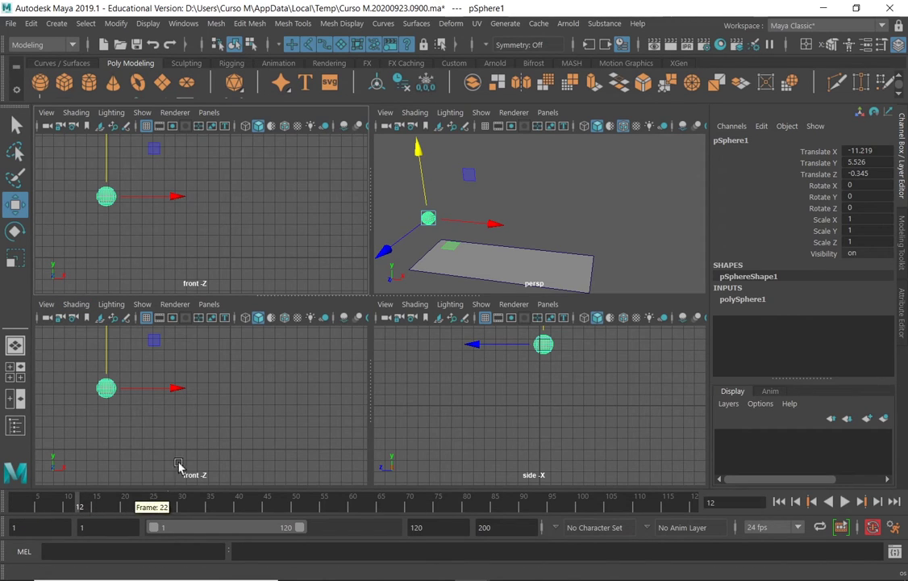
drag(108, 150, 102, 203)
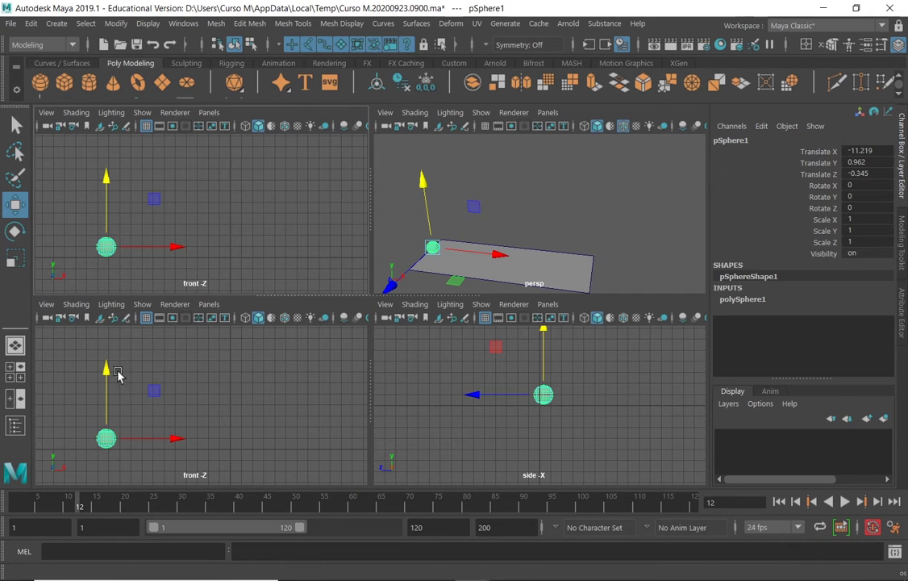
drag(108, 373, 111, 325)
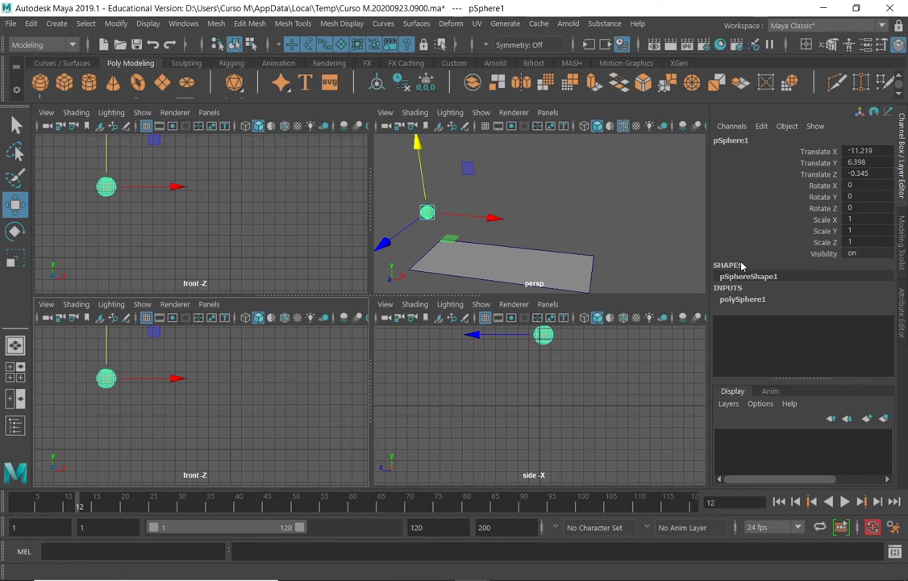
key(s)
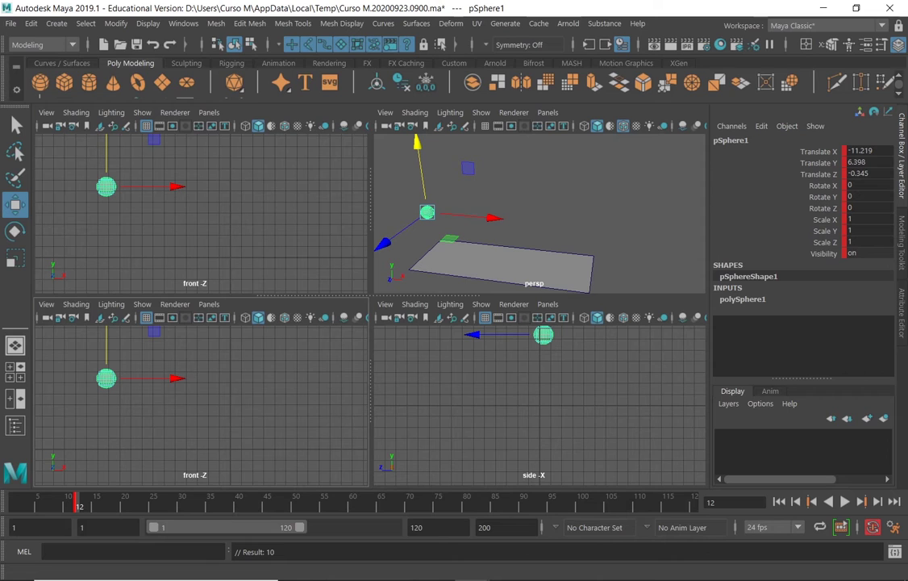
Lower the sphere to about 0.859 in Translate Y at frame 25, and undo the test moves and keyframes
click(152, 507)
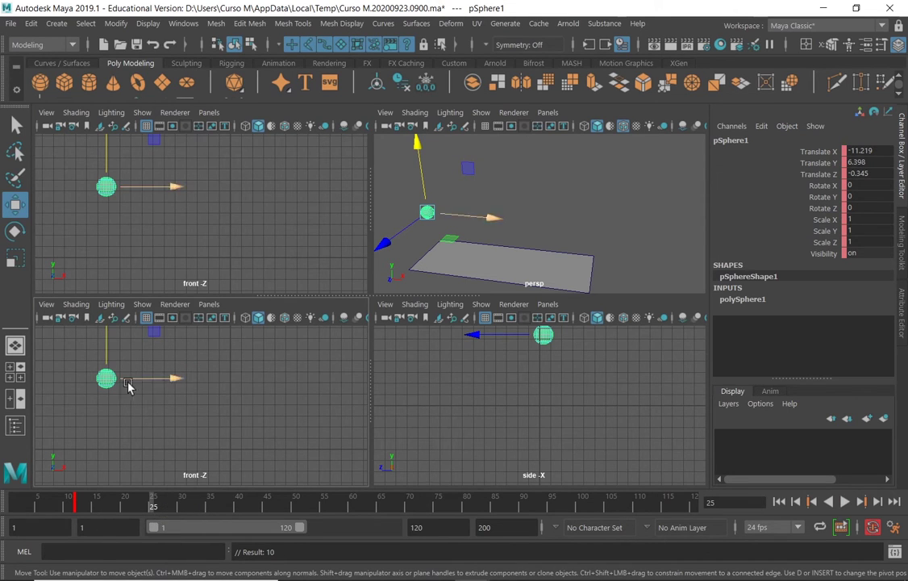
drag(107, 337, 108, 398)
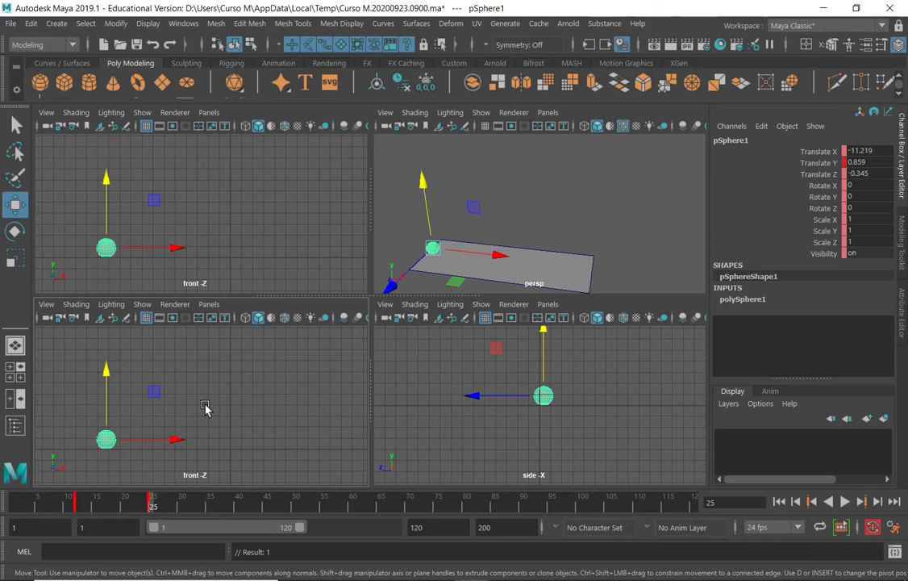
key(ctrl+z)
key(ctrl+z)
key(ctrl+z)
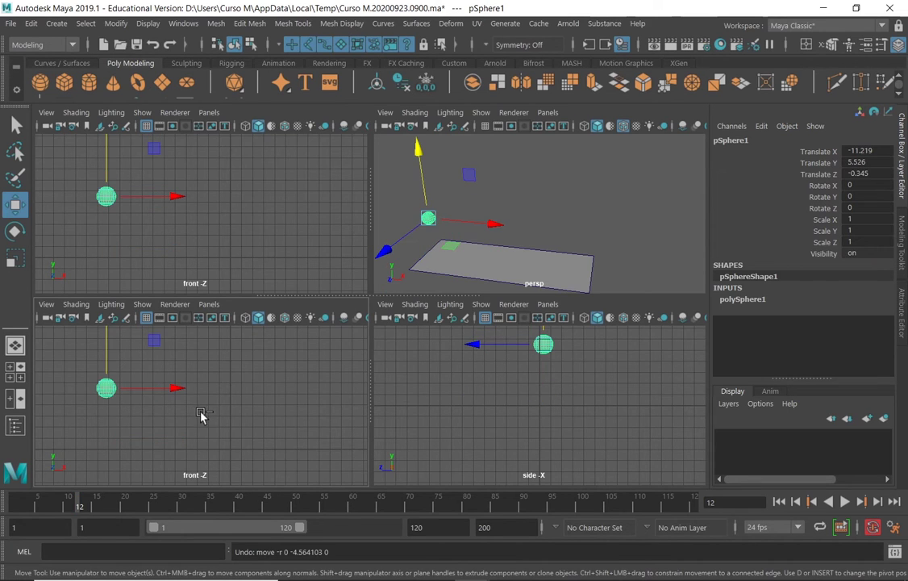
Set a keyframe on all of the sphere's attributes at frame 1 and start playing the timeline
click(15, 506)
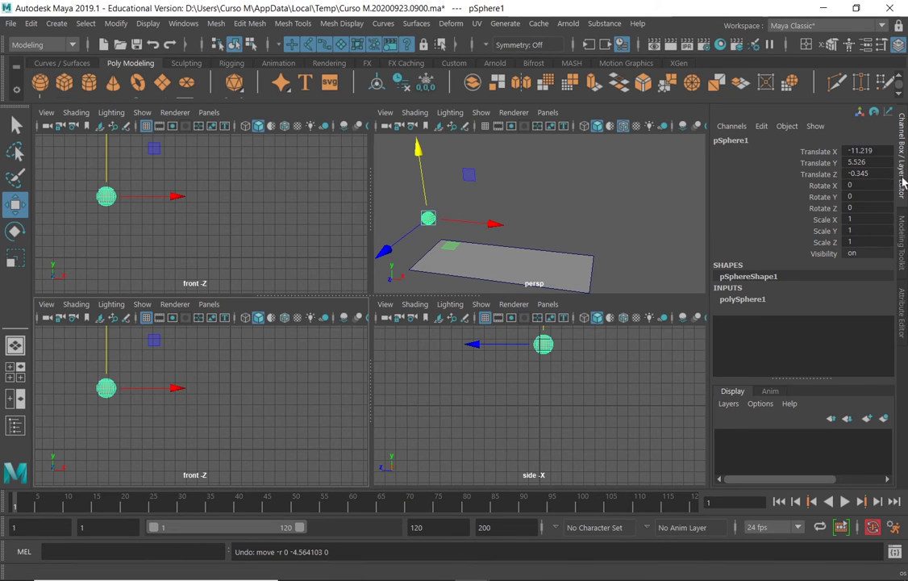
key(s)
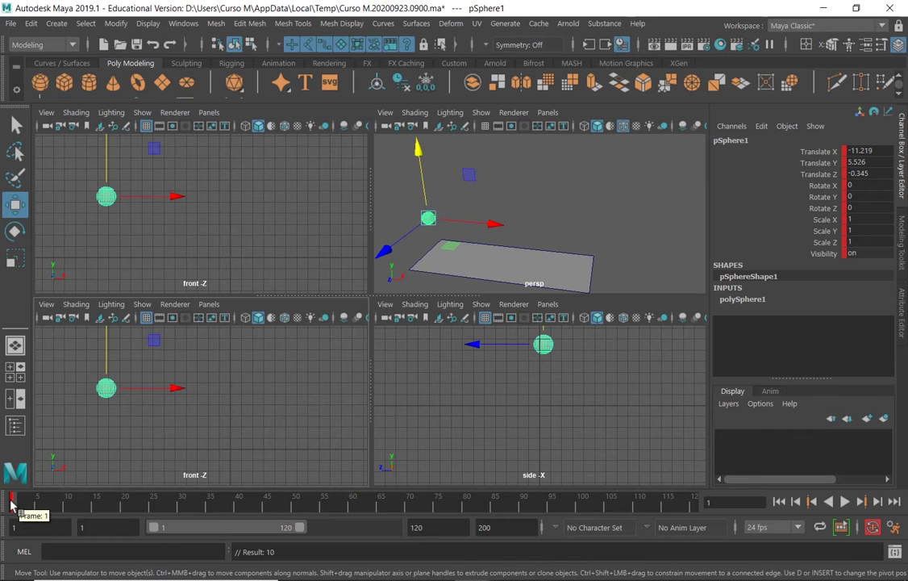
key(alt+v)
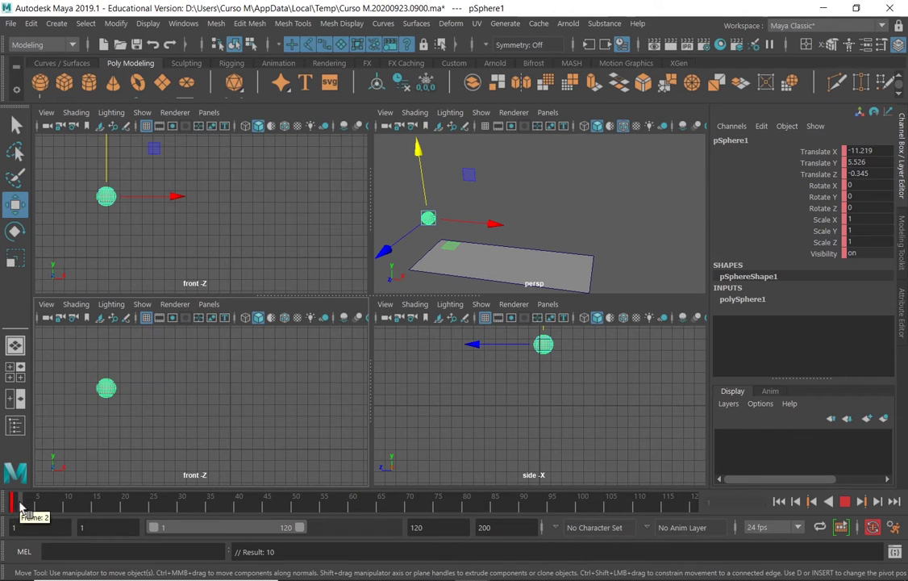
At frame 15, lower the sphere to about 0.962 in Translate Y and play the animation briefly
click(95, 506)
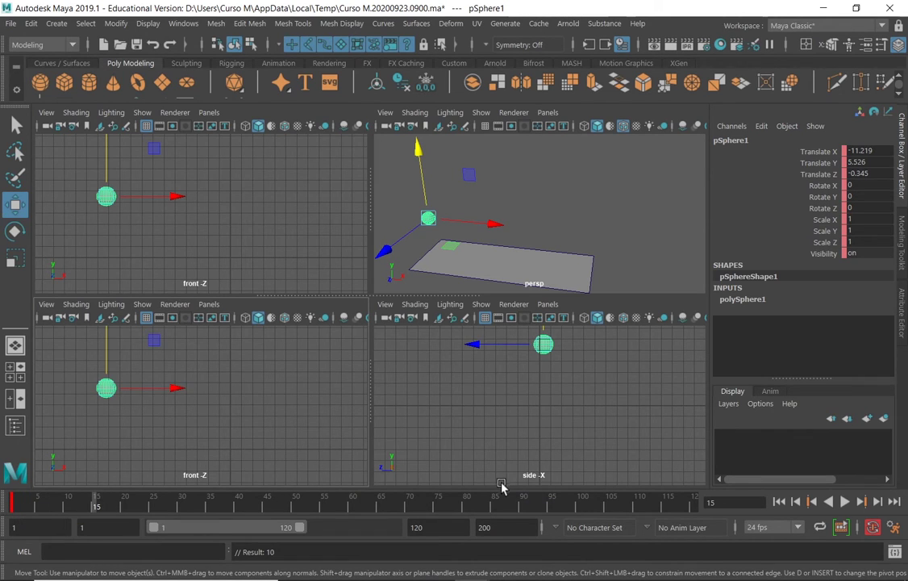
drag(110, 352, 110, 399)
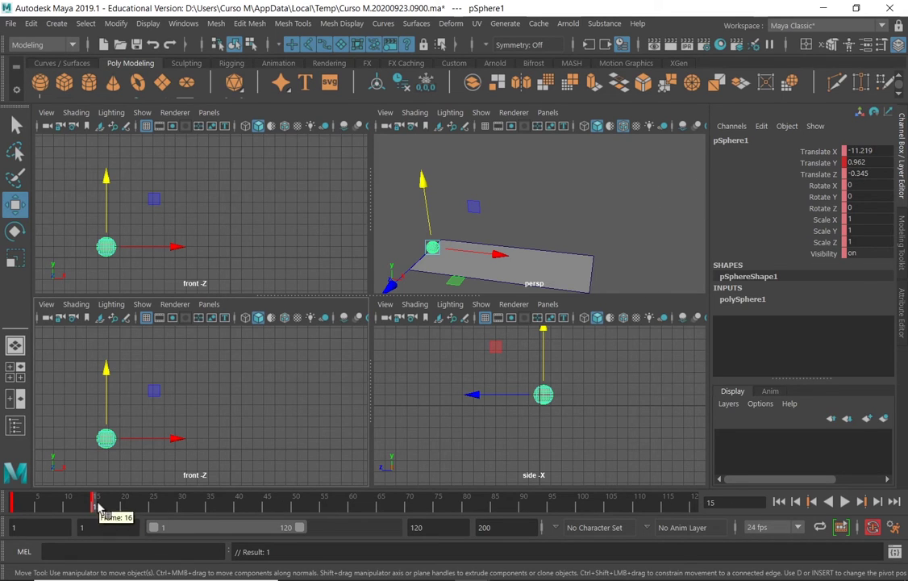
key(alt+v)
key(alt+v)
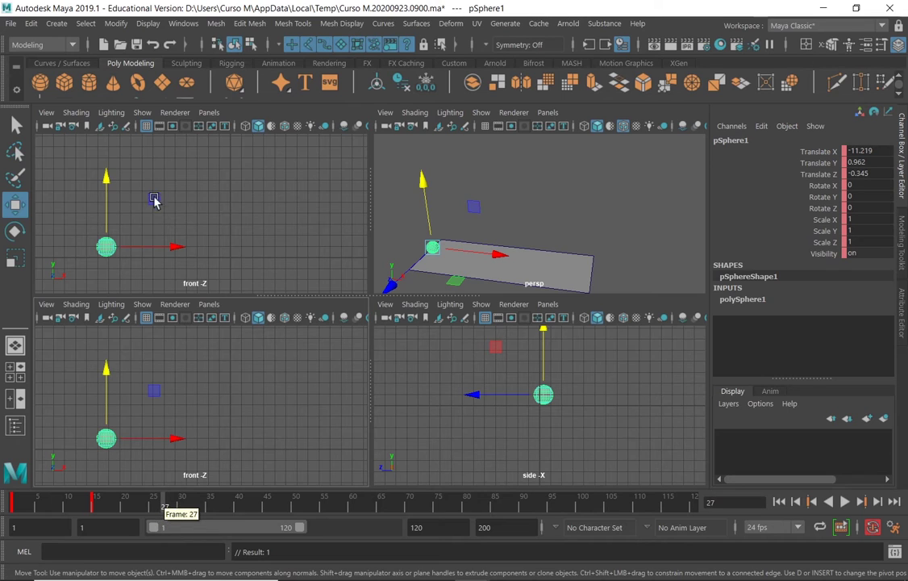
Raise the sphere to about 5.372 in Translate Y at frame 27, and lower it to about 0.962 at frame 33
drag(107, 205, 119, 162)
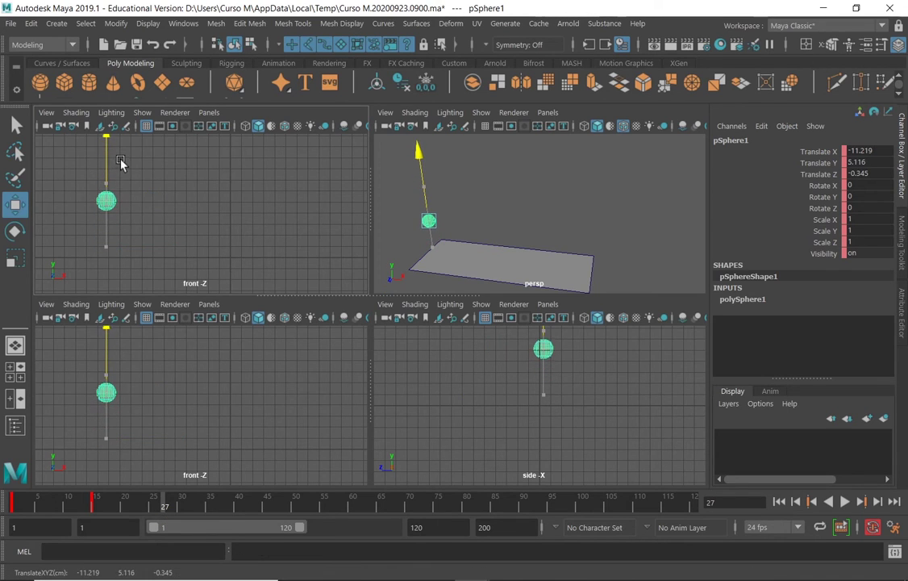
key(s)
drag(166, 505, 198, 508)
drag(102, 348, 118, 396)
Review the bounce on the timeline and inspect the sphere's keyed positions at frames 15 and 27
key(alt+v)
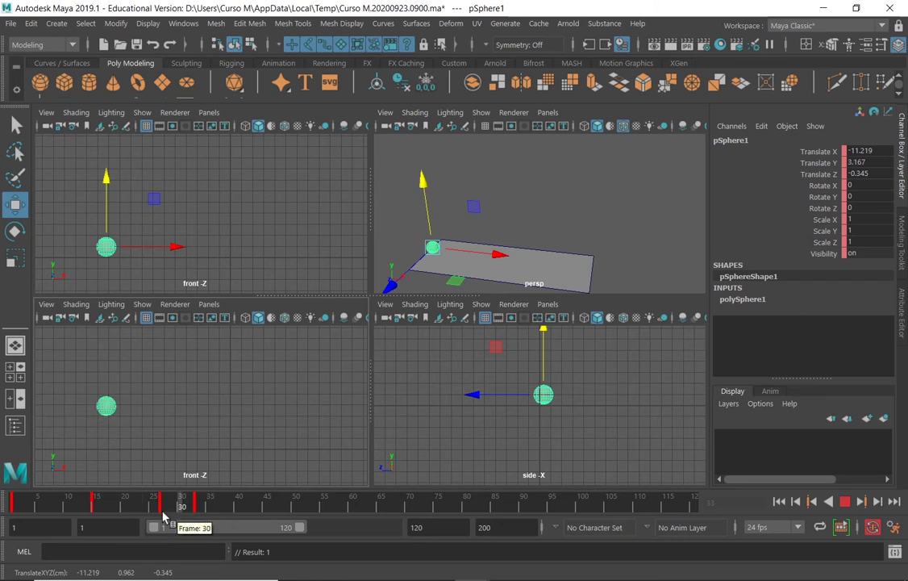
key(alt+v)
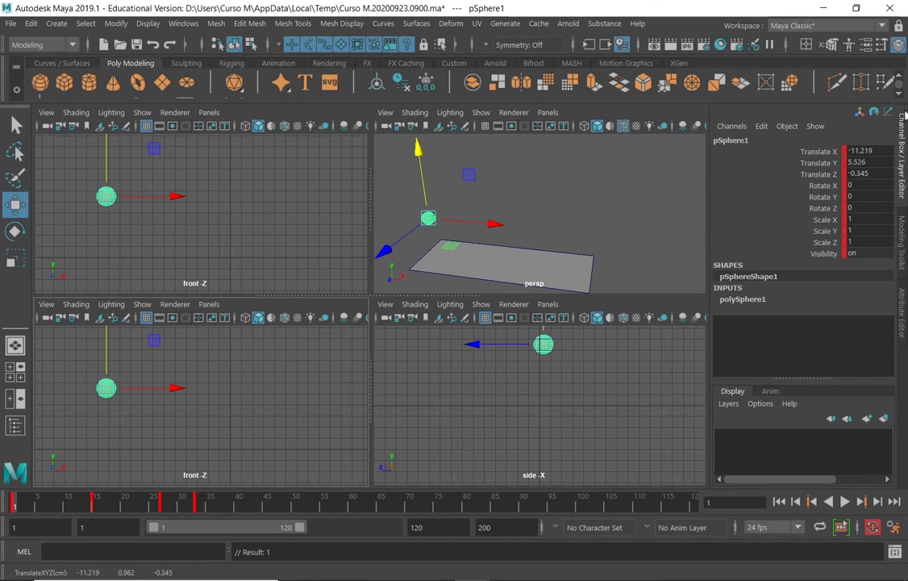
drag(14, 502, 95, 504)
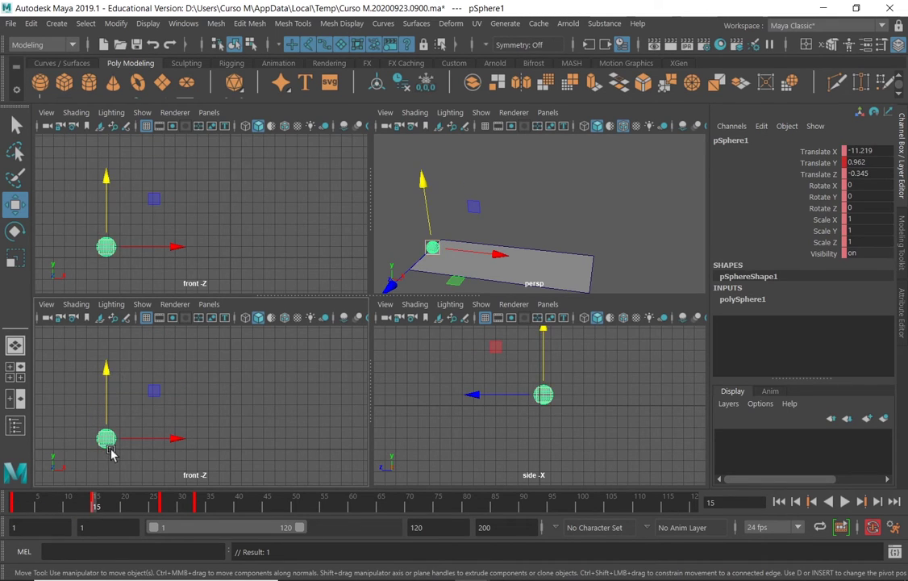
click(164, 502)
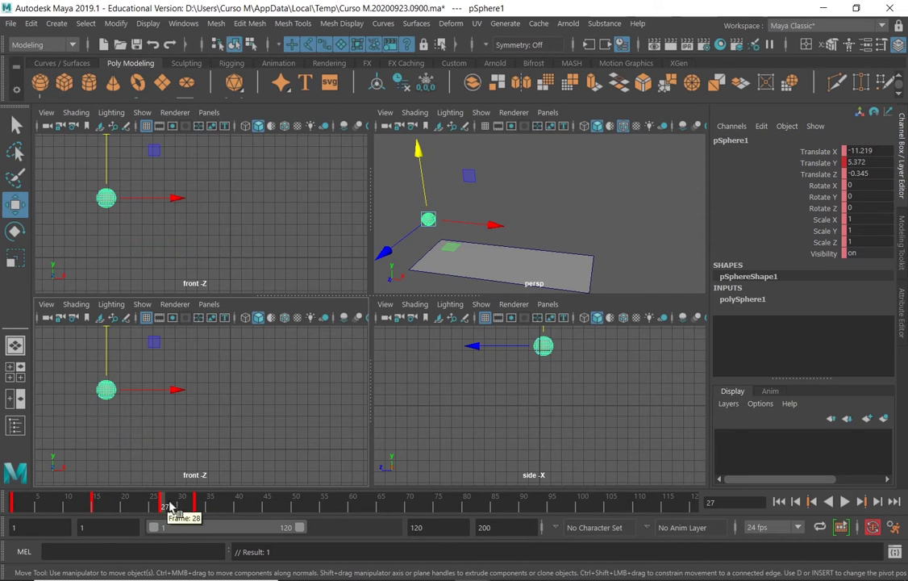
key(alt+v)
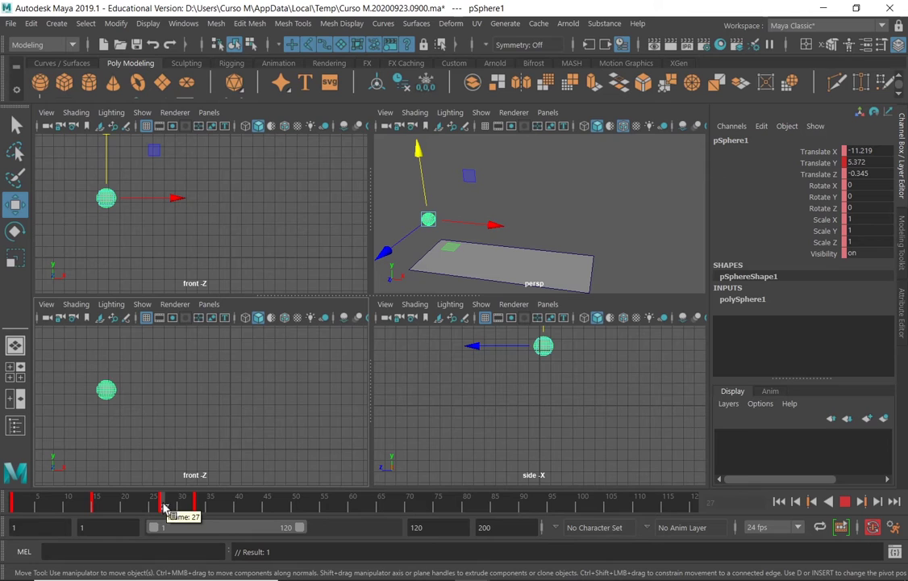
key(alt+v)
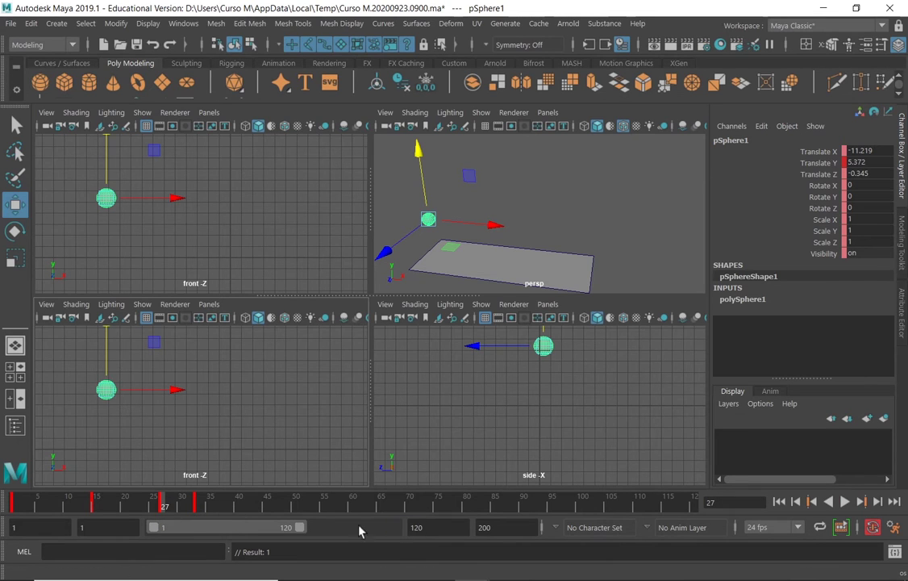
Shorten the playback range to end at frame 43, and lower the sphere at frame 27 to about 4.552 in Translate Y
drag(300, 531, 202, 533)
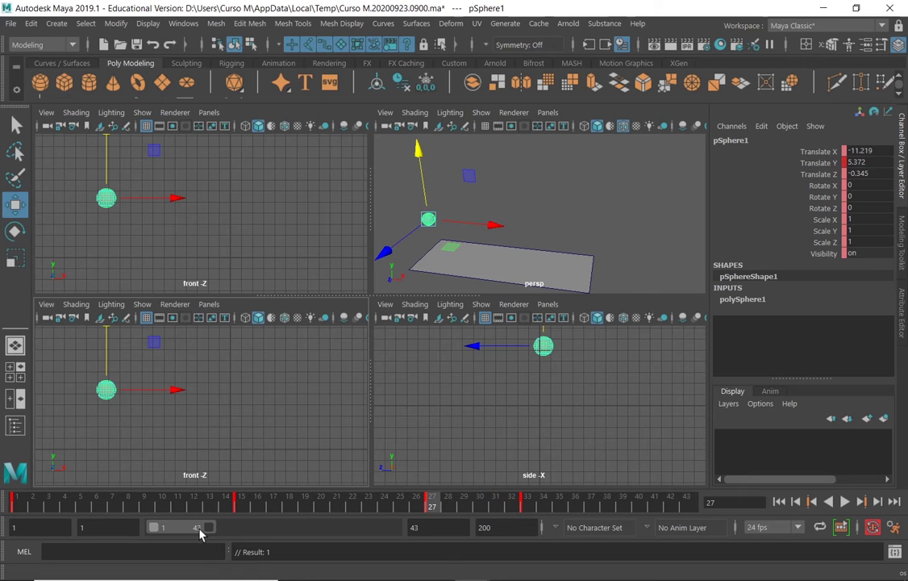
click(416, 506)
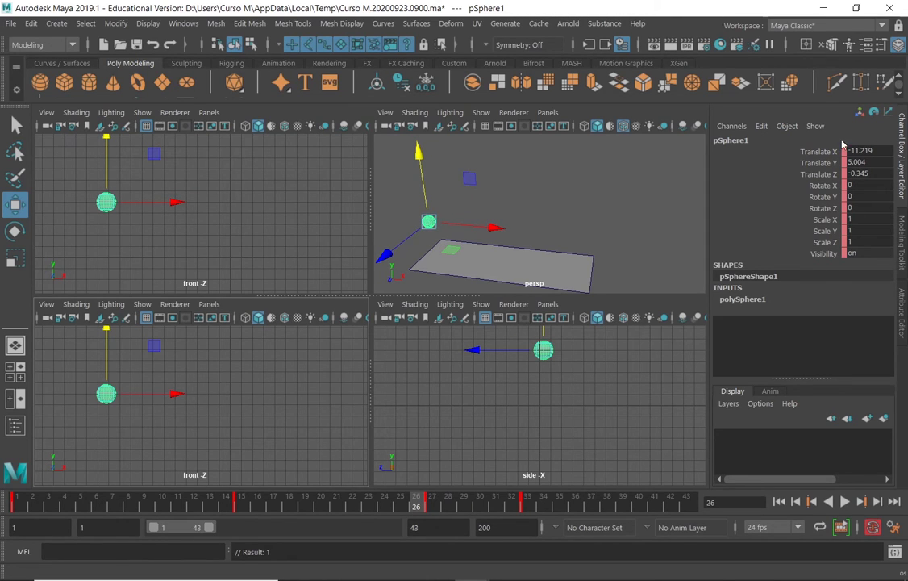
click(433, 505)
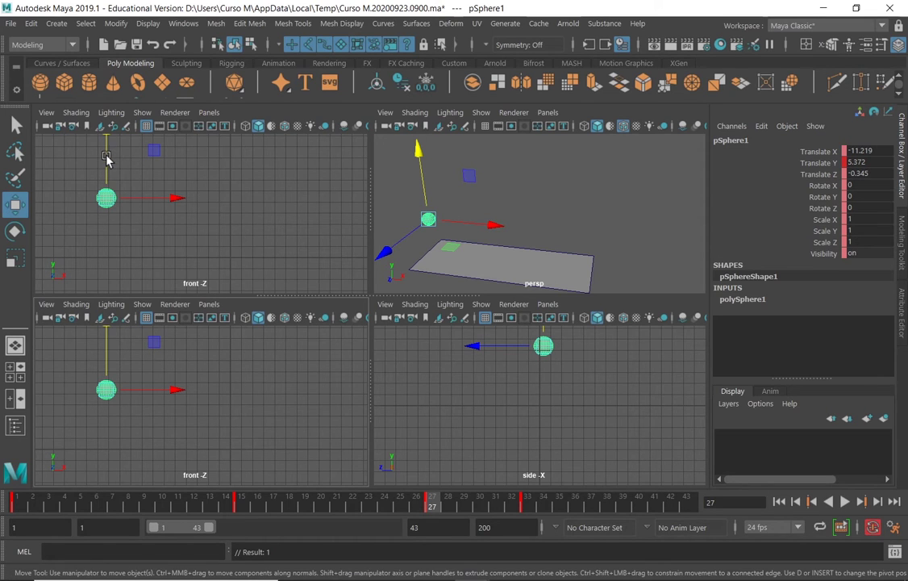
drag(106, 158, 114, 179)
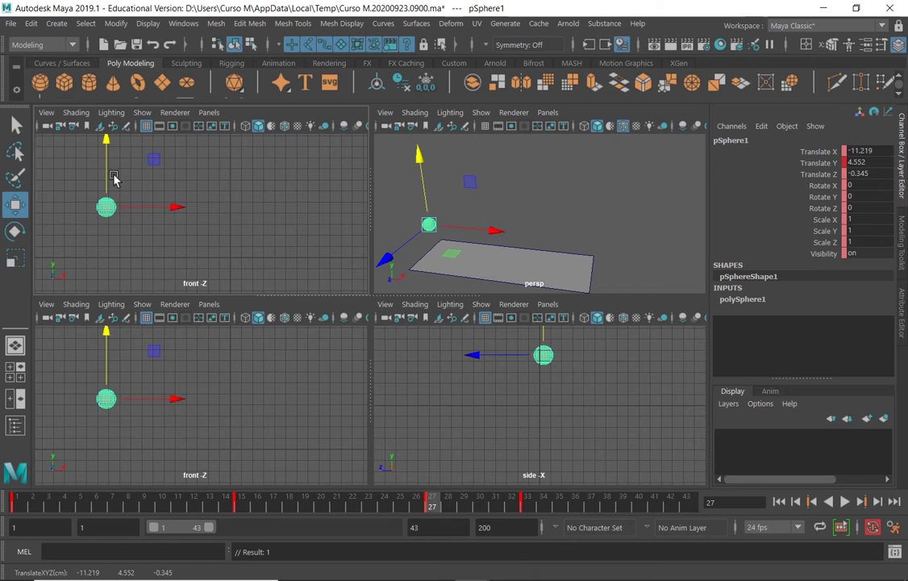
key(alt+v)
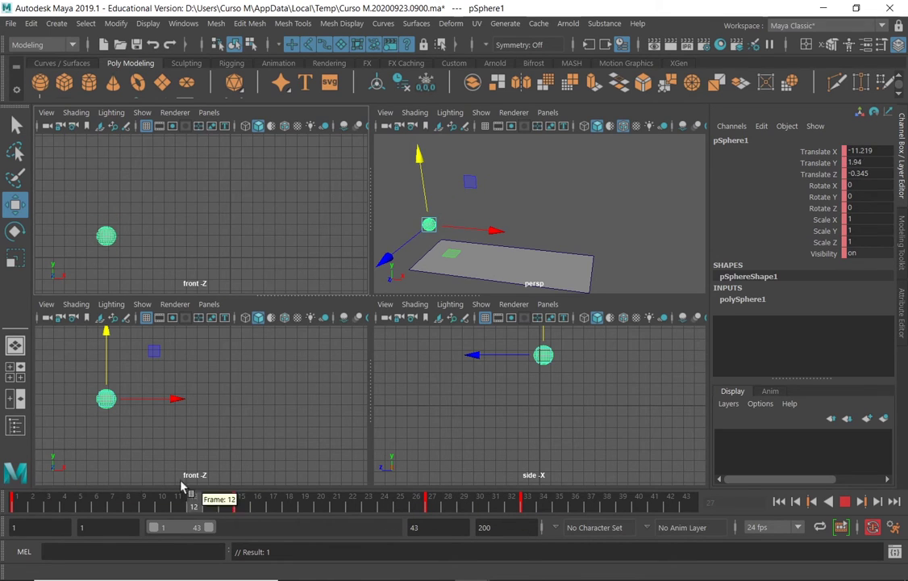
click(17, 494)
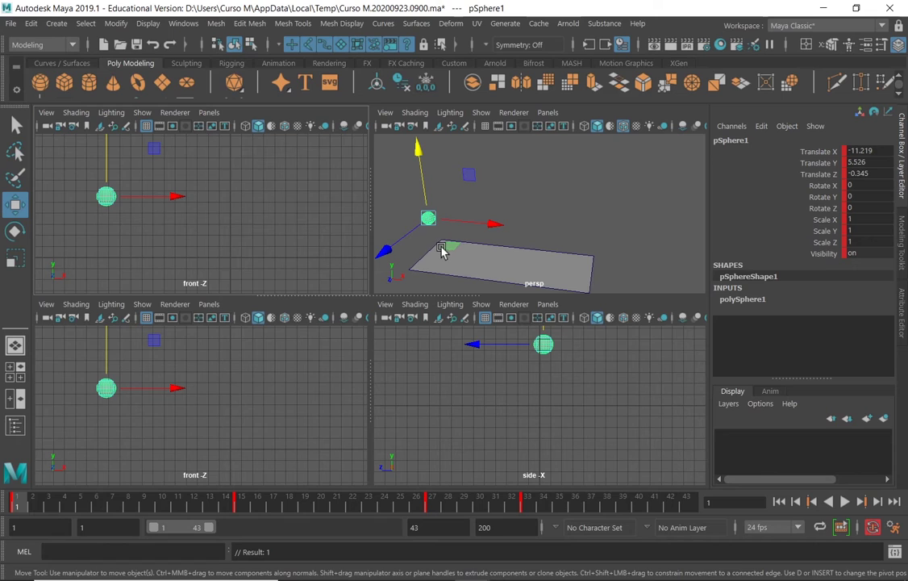
click(870, 532)
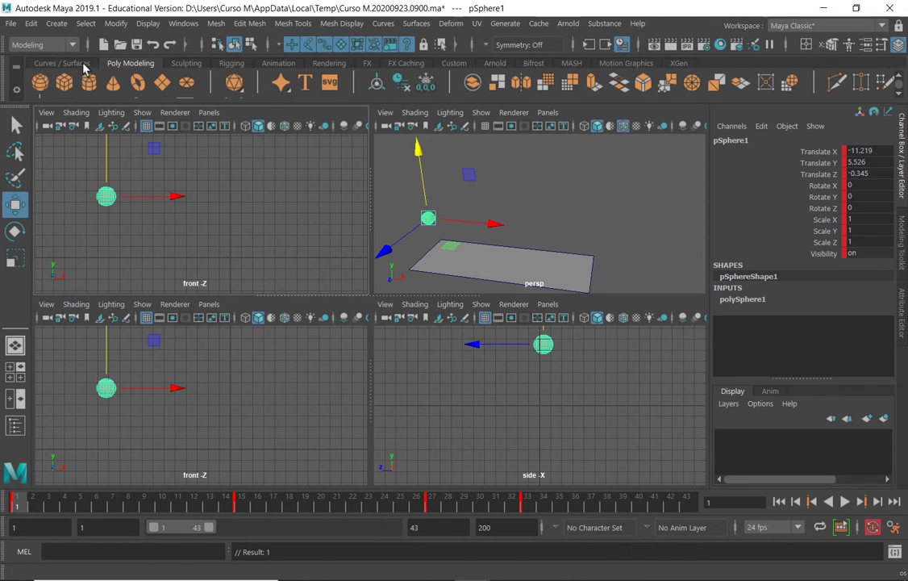
click(274, 63)
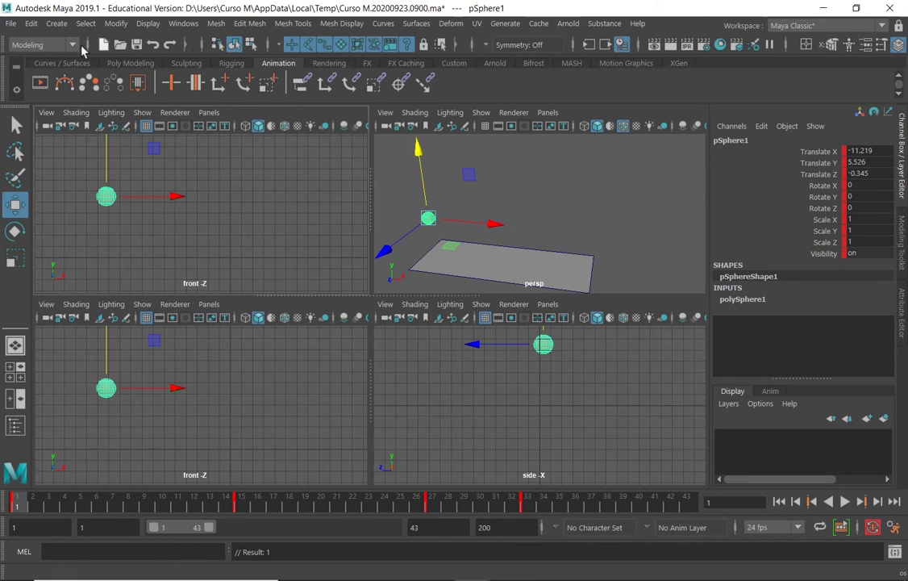
click(127, 63)
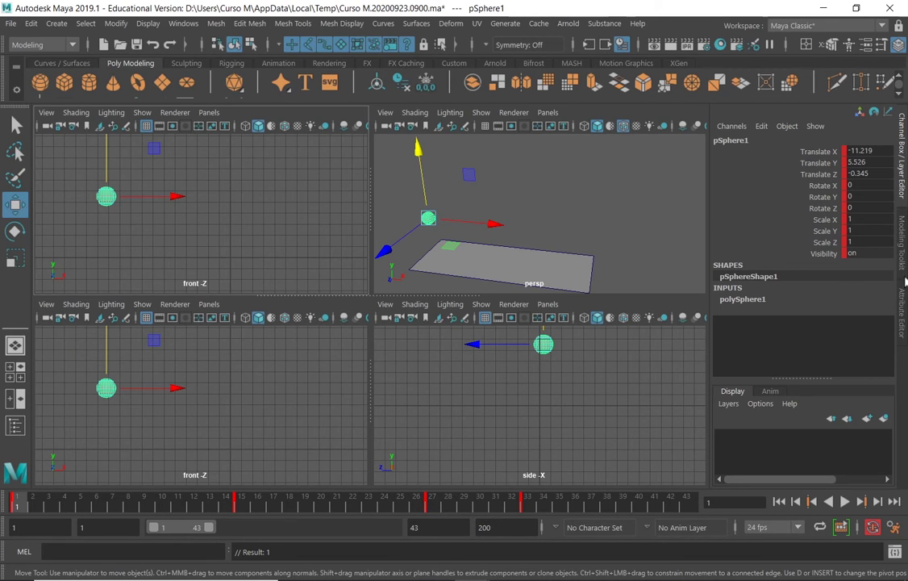
Turn off automatic keyframing and briefly start and stop playback from frame 1
click(872, 528)
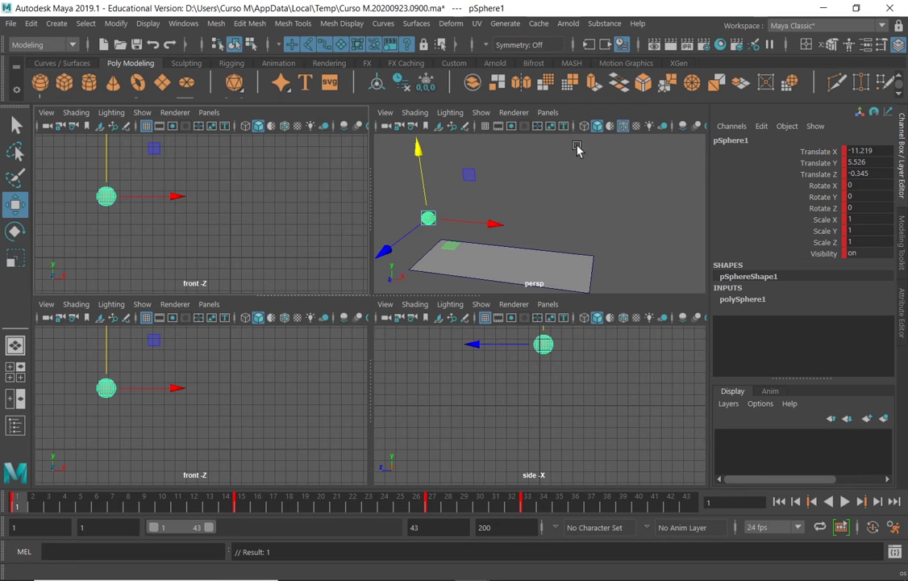
key(alt+v)
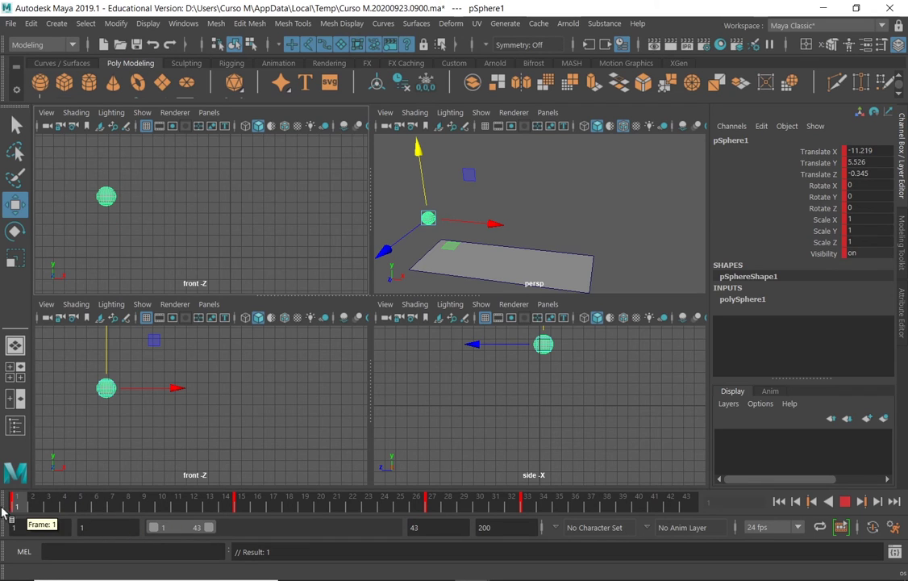
click(844, 500)
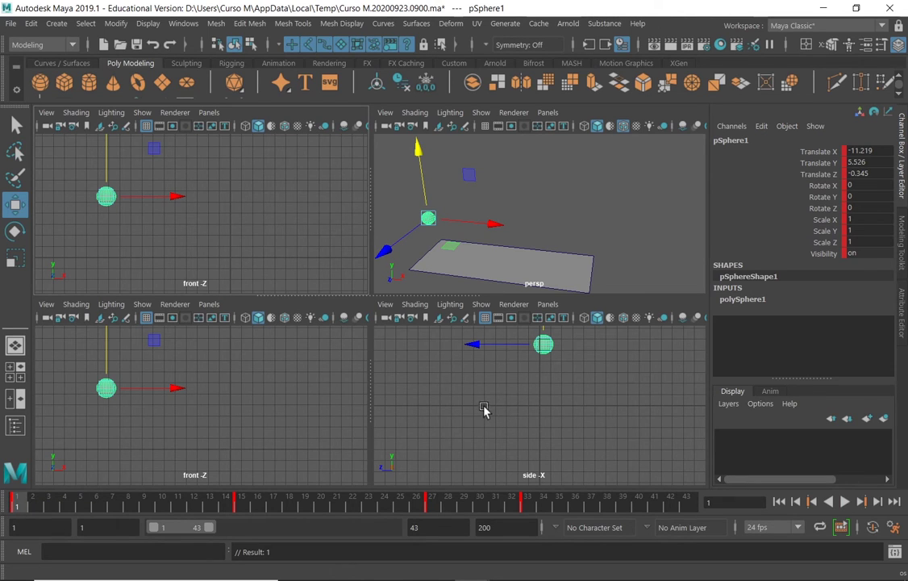
Undo the sphere's bounce keyframes and the playback range change, including the all-attribute key at frame 1
key(ctrl+z)
key(ctrl+z)
key(ctrl+z)
key(ctrl+z)
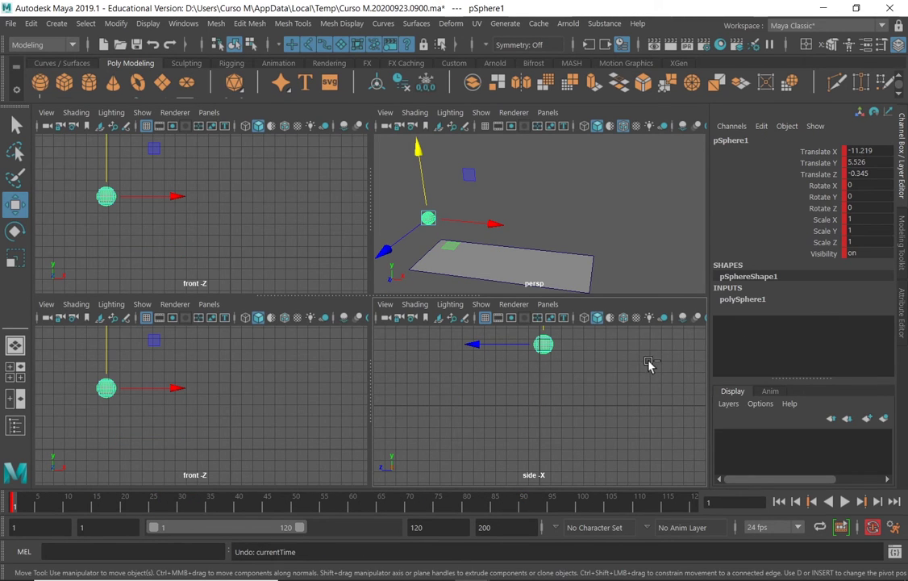
key(ctrl+z)
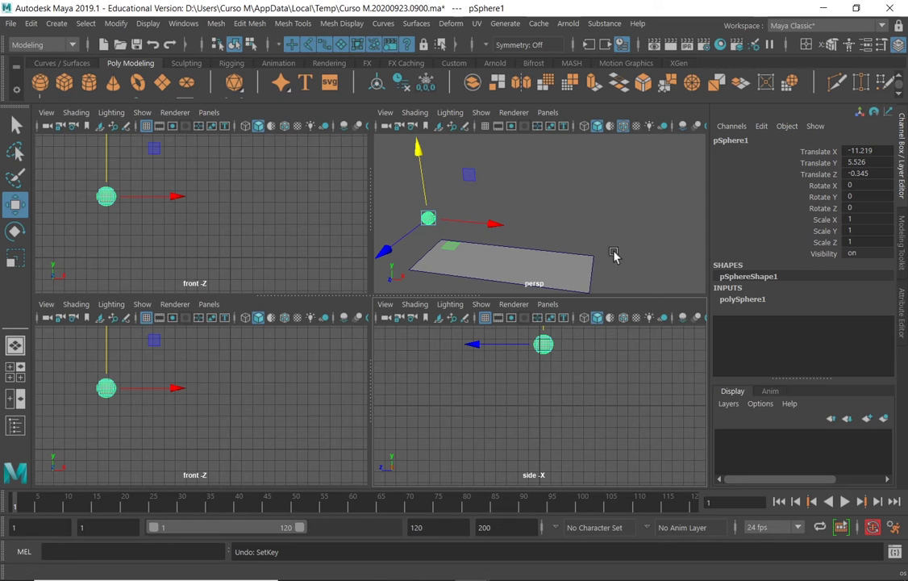
Raise the sphere to about 6.039 in Translate Y and key only that attribute at frame 1
drag(106, 345, 108, 338)
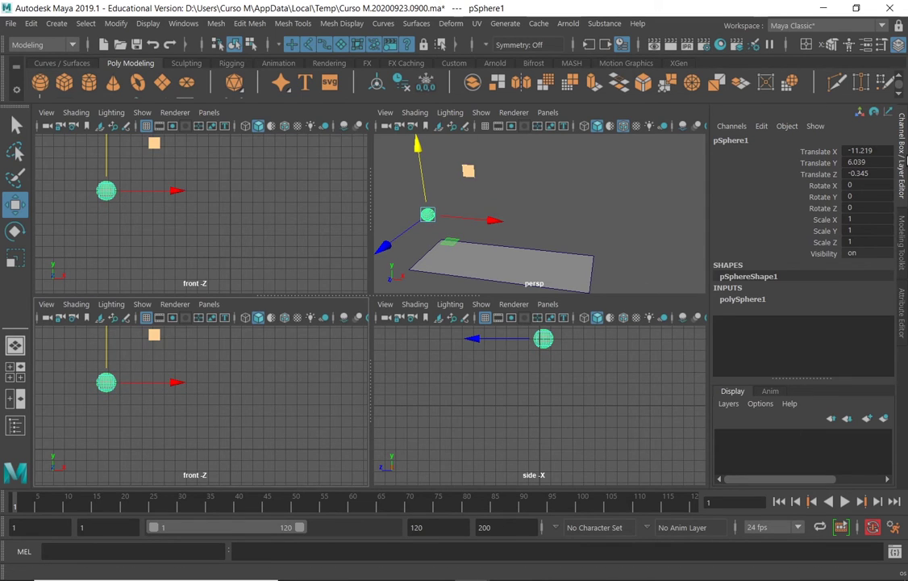
click(839, 163)
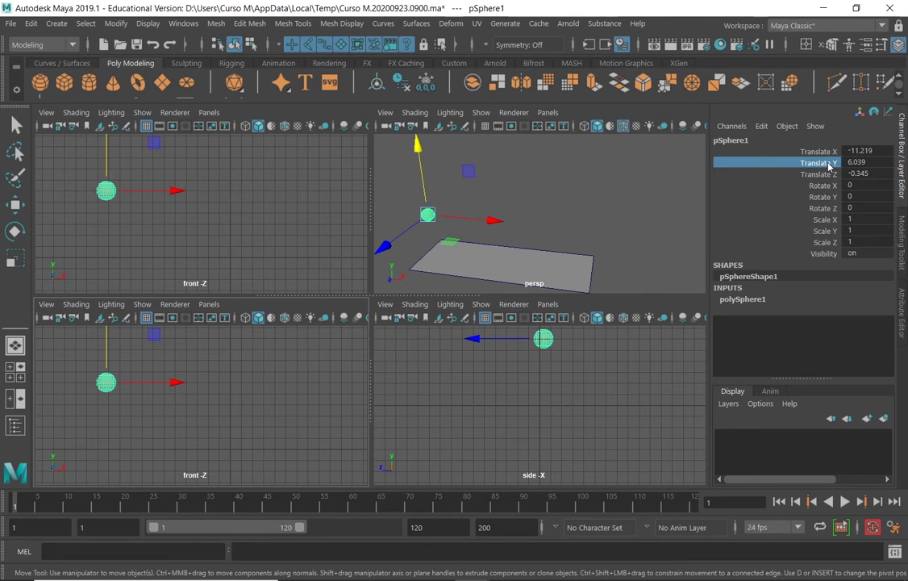
right_click(842, 163)
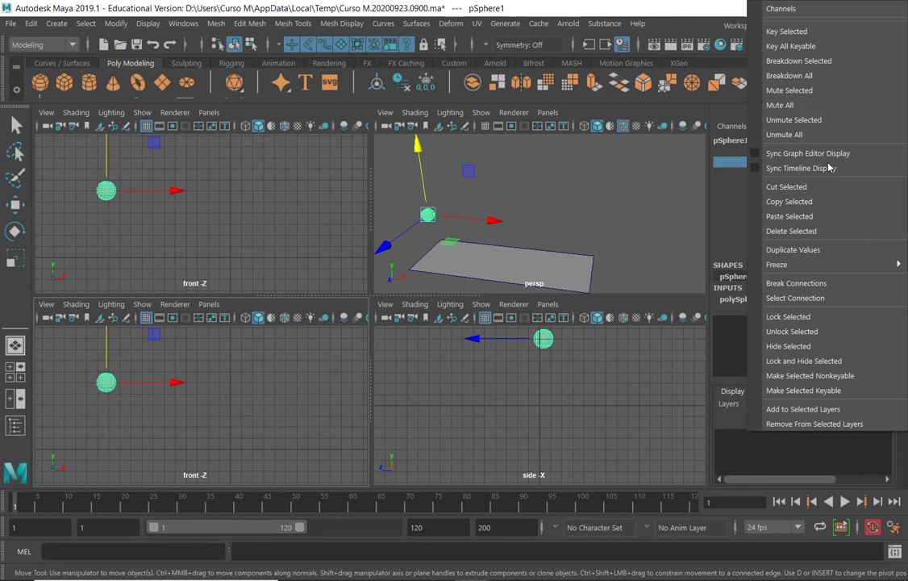
click(814, 32)
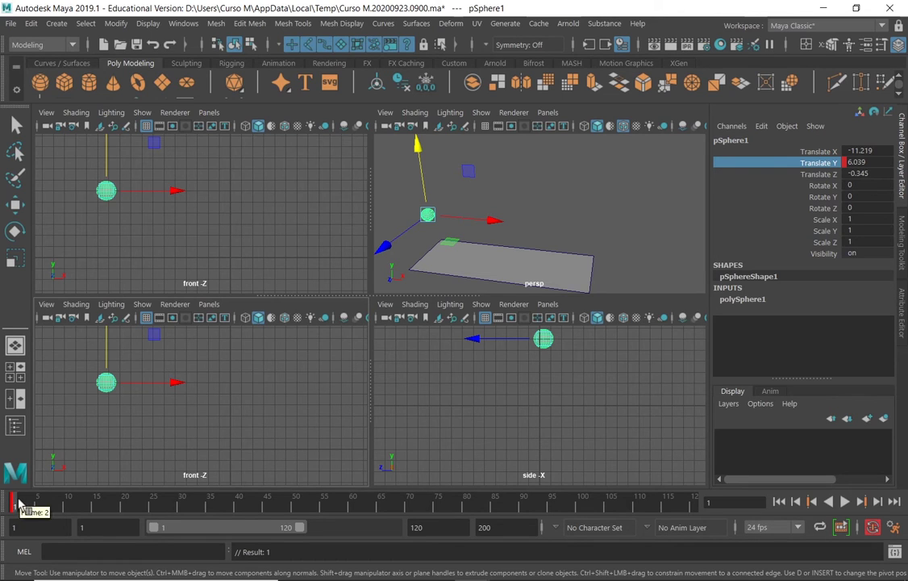
Go to frame 12 and lower the sphere to about 0.808 in Translate Y
key(alt+v)
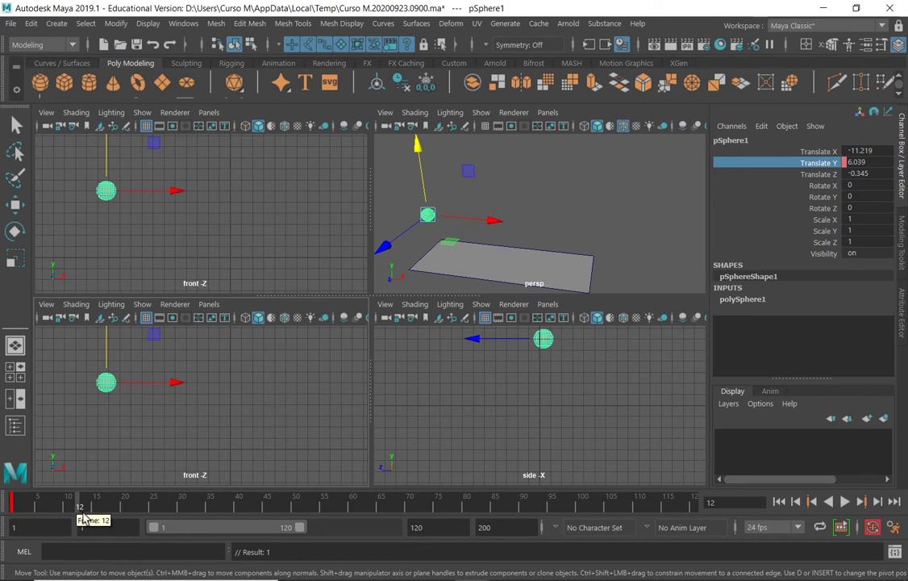
click(79, 501)
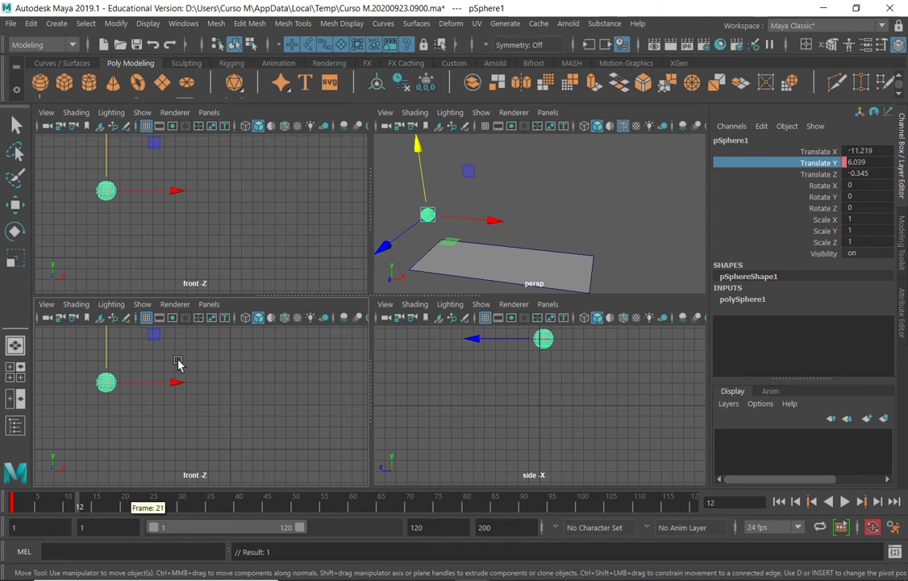
drag(106, 347, 109, 406)
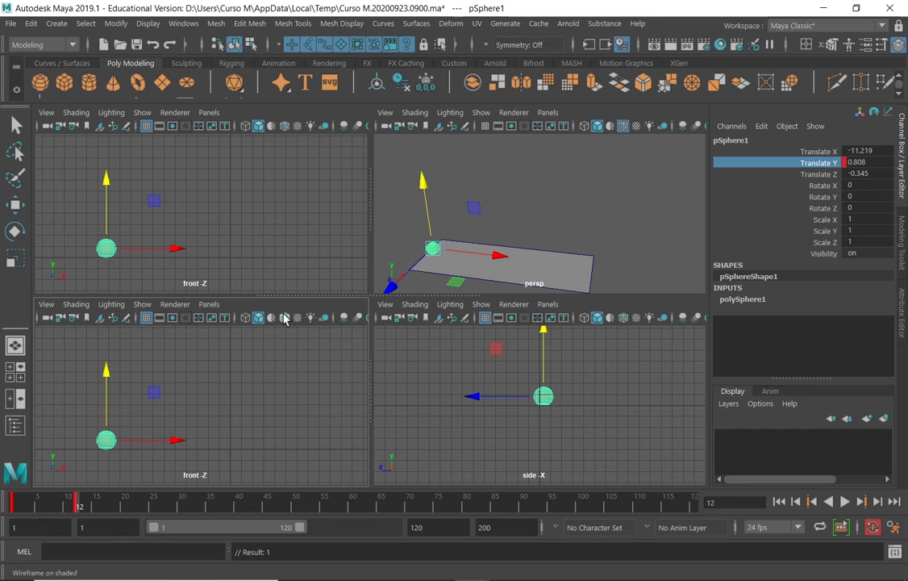
Set the sphere's Translate Y to 0 at frame 12 and key only that attribute
click(857, 163)
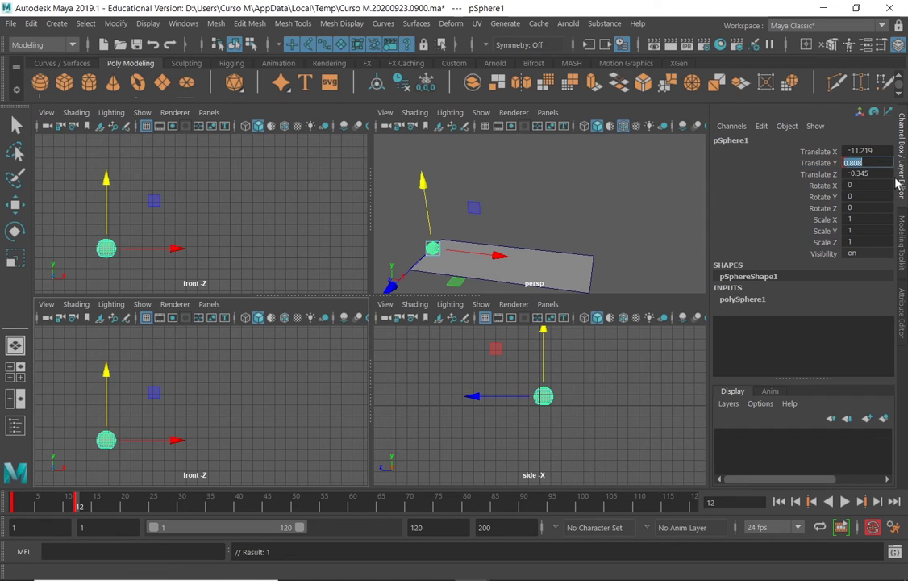
text(0)
key(Return)
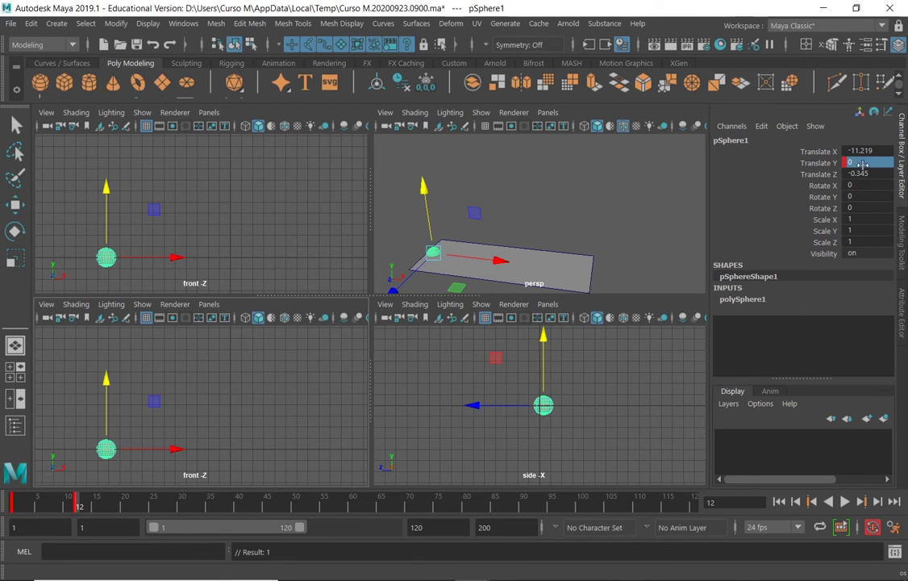
right_click(827, 166)
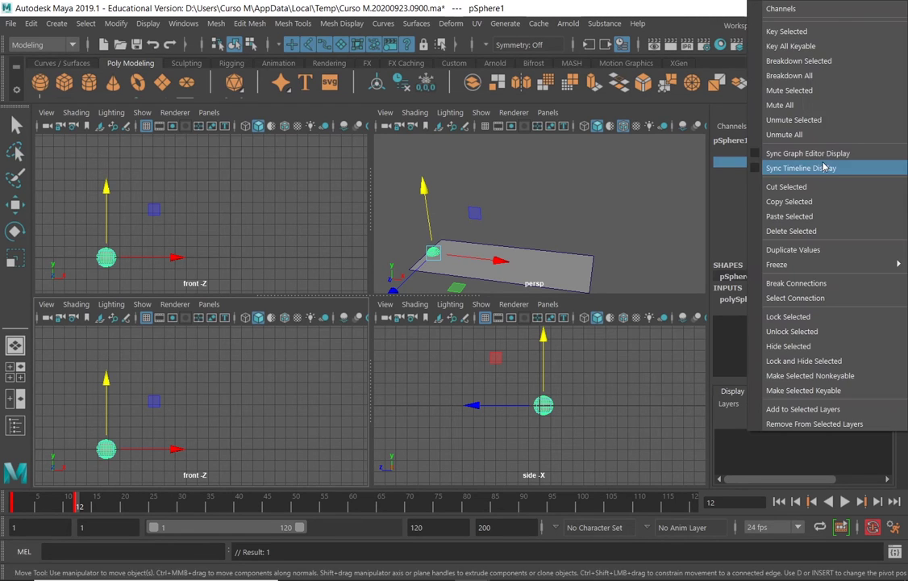
click(804, 32)
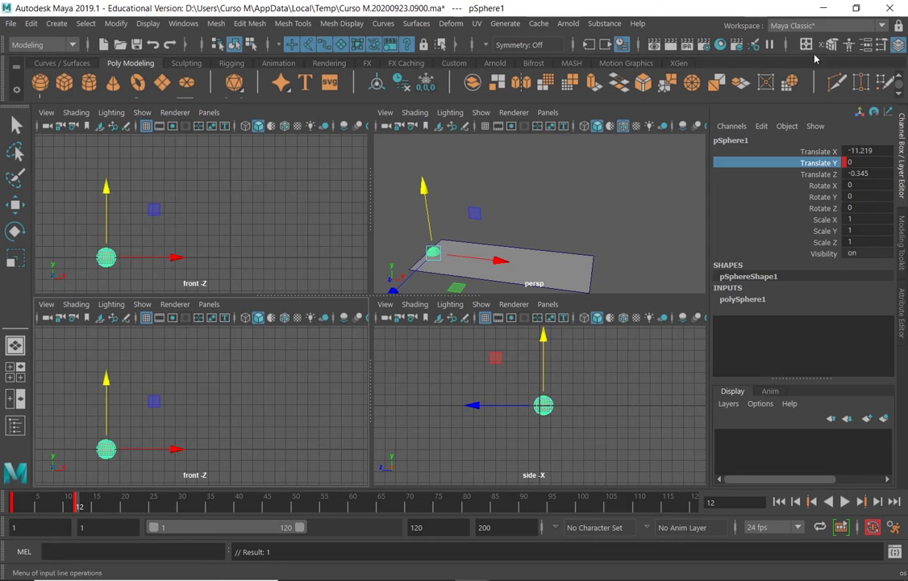
Lower the plane beneath the sphere to about -0.804 in Translate Y and freeze its transformations
click(537, 256)
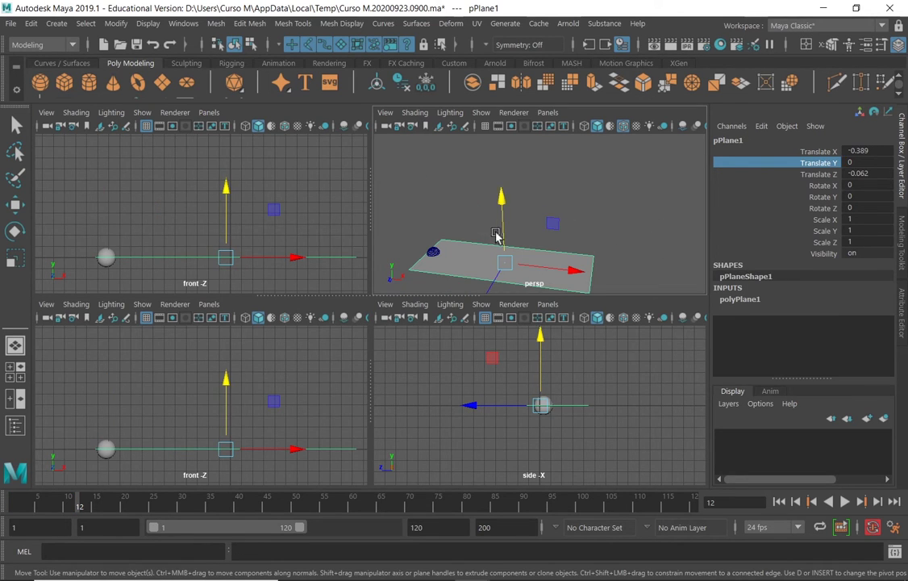
alt+right_drag(450, 236, 687, 121)
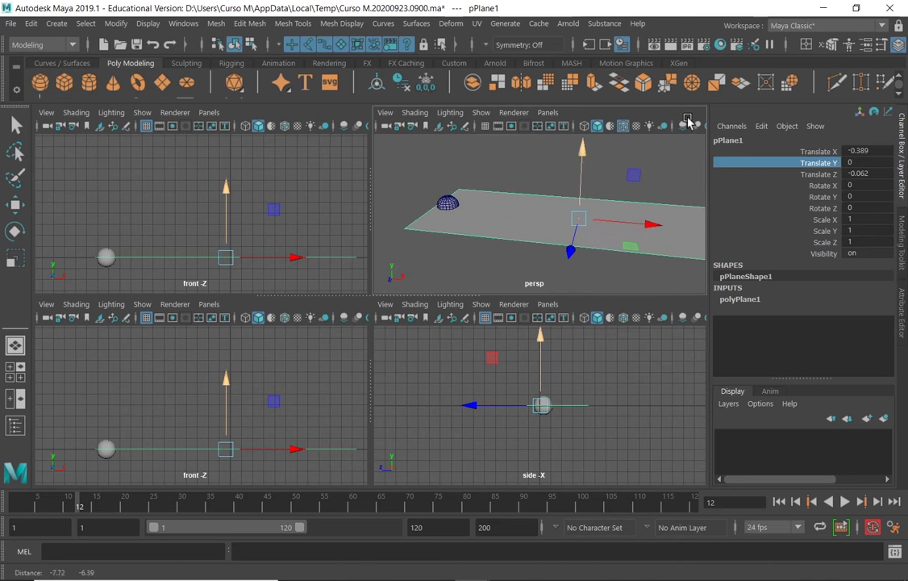
drag(581, 149, 582, 171)
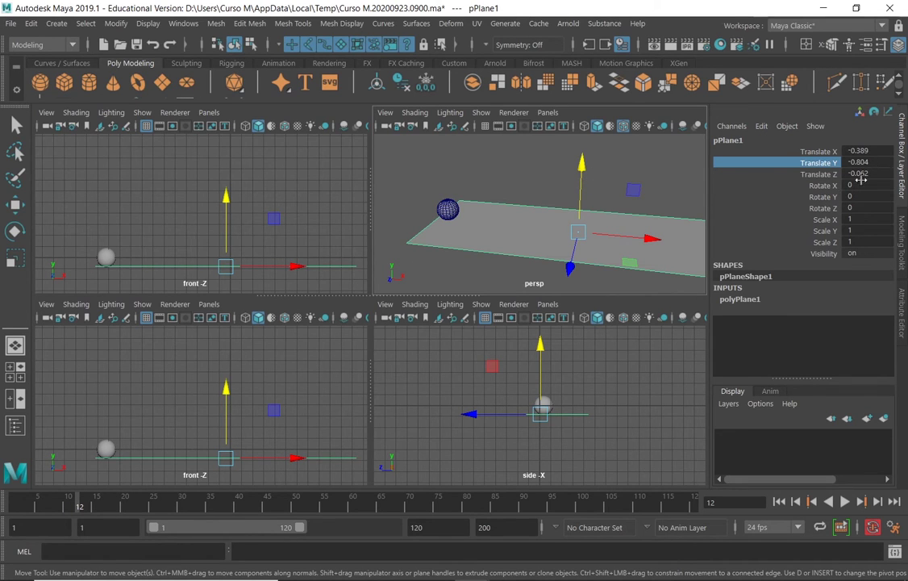
click(115, 24)
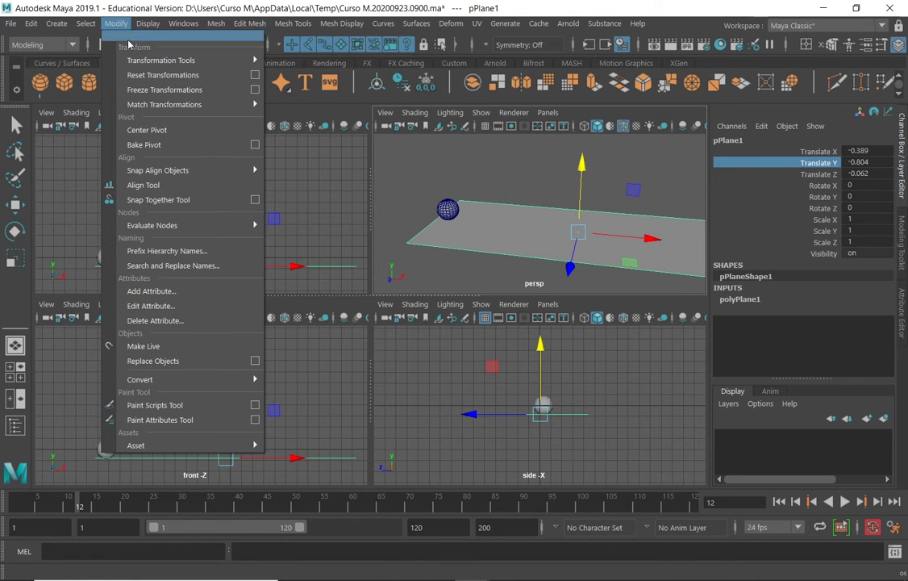
click(158, 92)
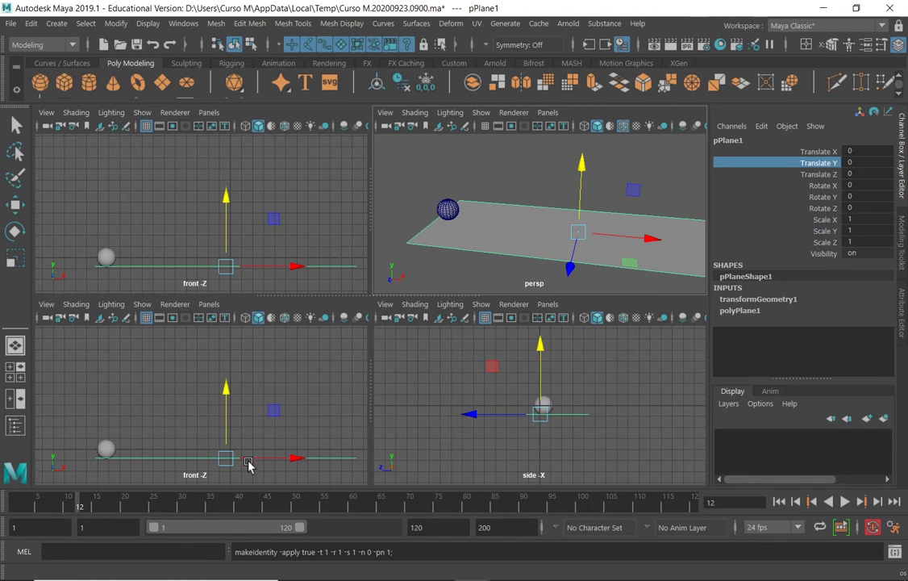
Raise the plane to about 6.974 in Translate Y, then reset its transformations
middle_drag(262, 459, 260, 382)
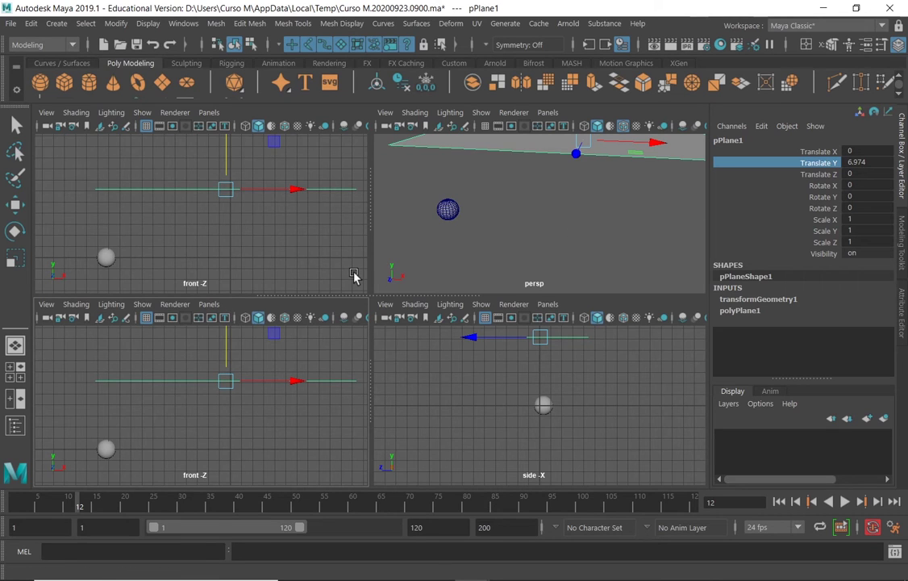
click(115, 23)
click(153, 77)
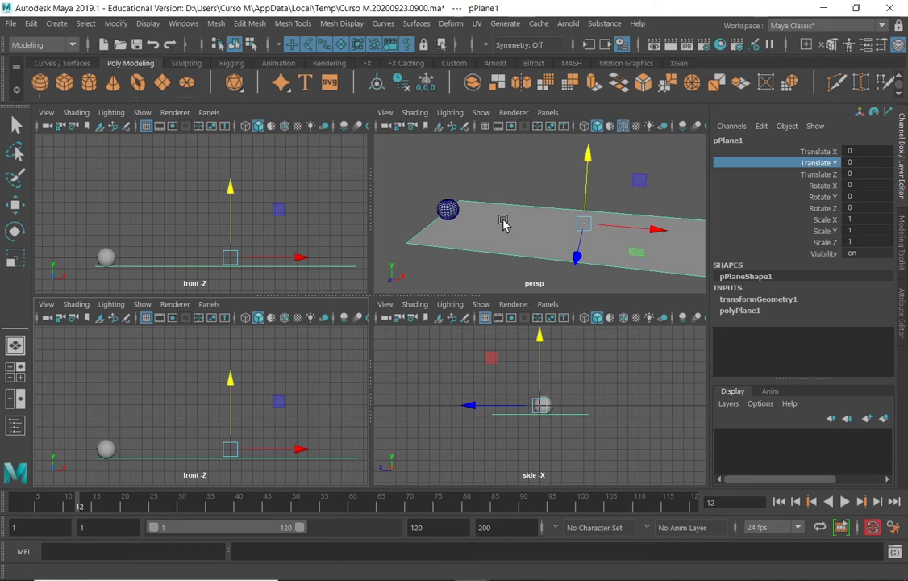
Raise the sphere to about 3.949 in Translate Y at frame 12 and scrub between frames 12 and 20
click(450, 207)
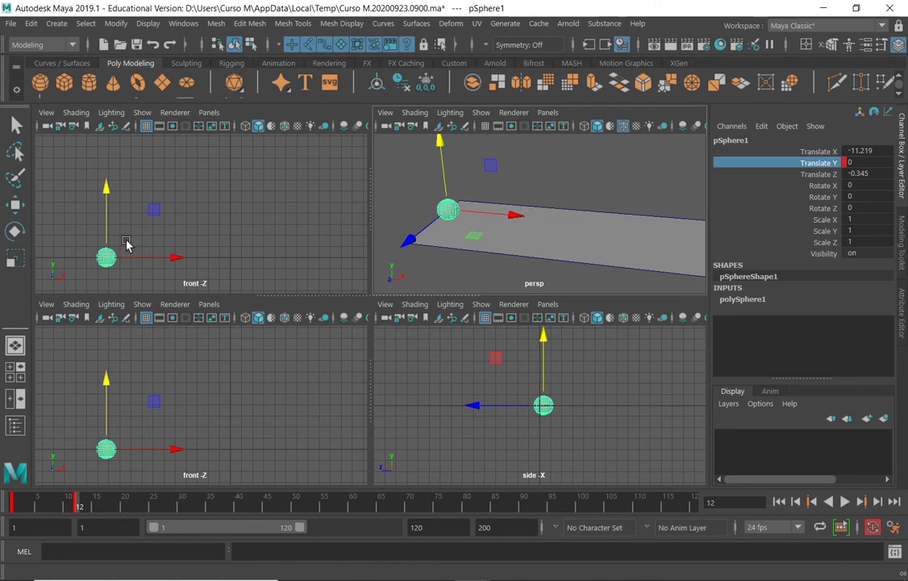
drag(108, 382, 112, 346)
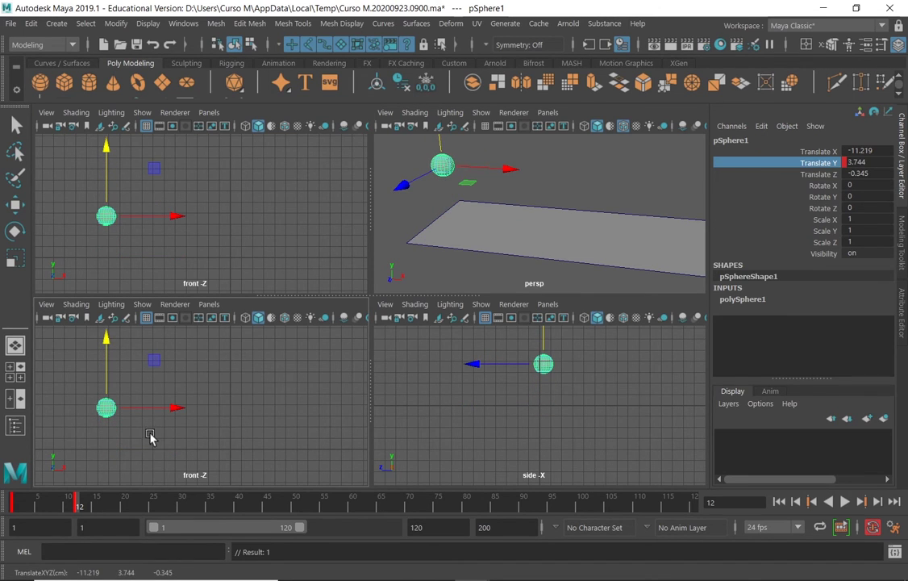
drag(106, 338, 105, 334)
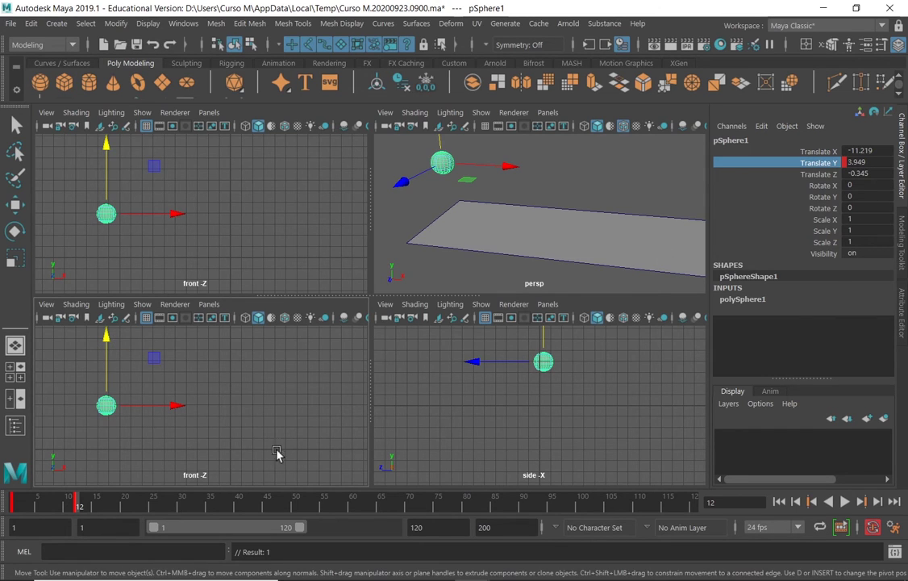
key(alt+v)
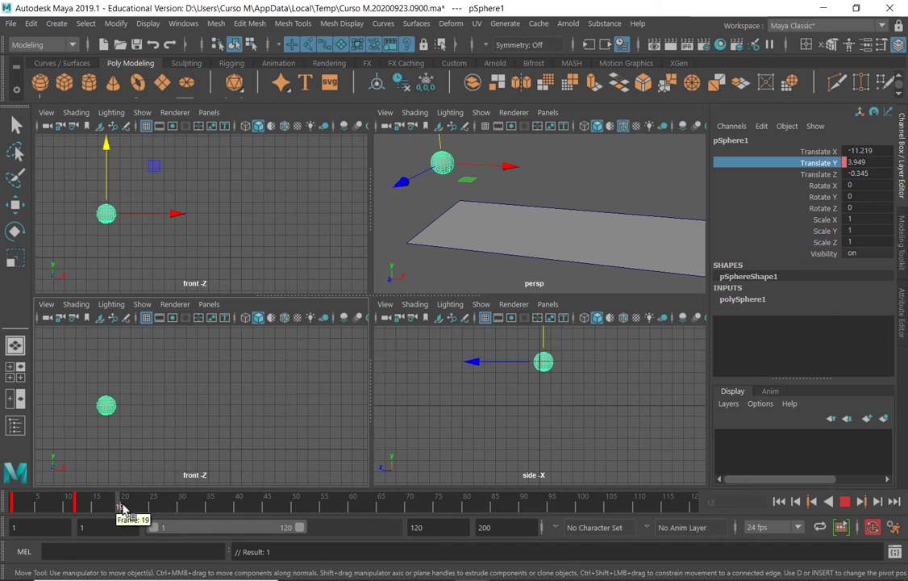
click(125, 507)
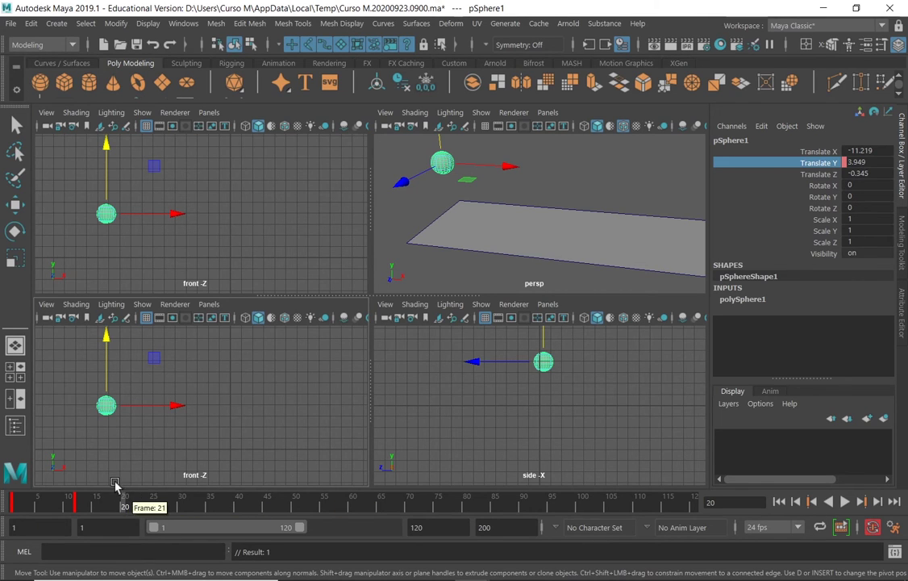
key(alt+v)
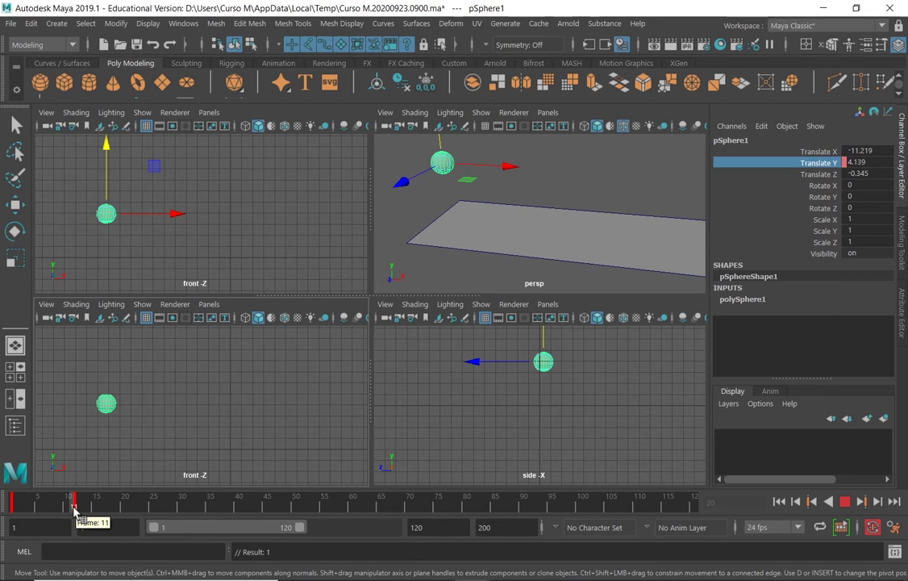
key(alt+v)
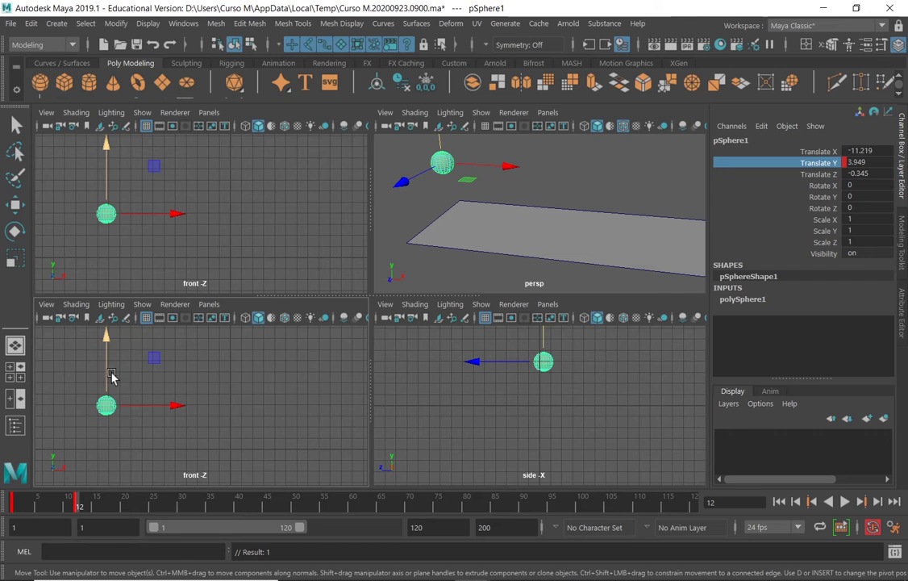
Set the sphere's Translate Y back to 0 at frame 12 and key only that attribute
drag(108, 358, 118, 395)
double_click(881, 164)
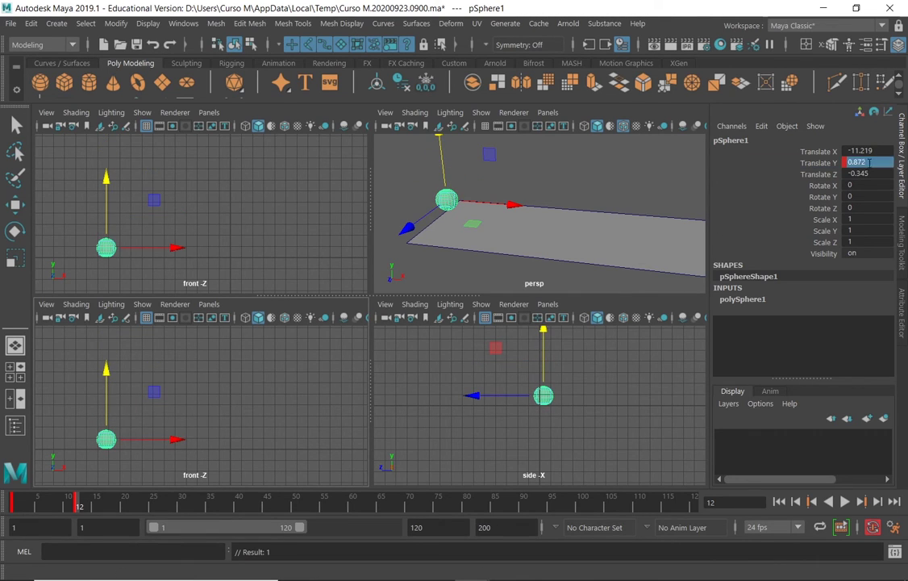
text(0)
key(Return)
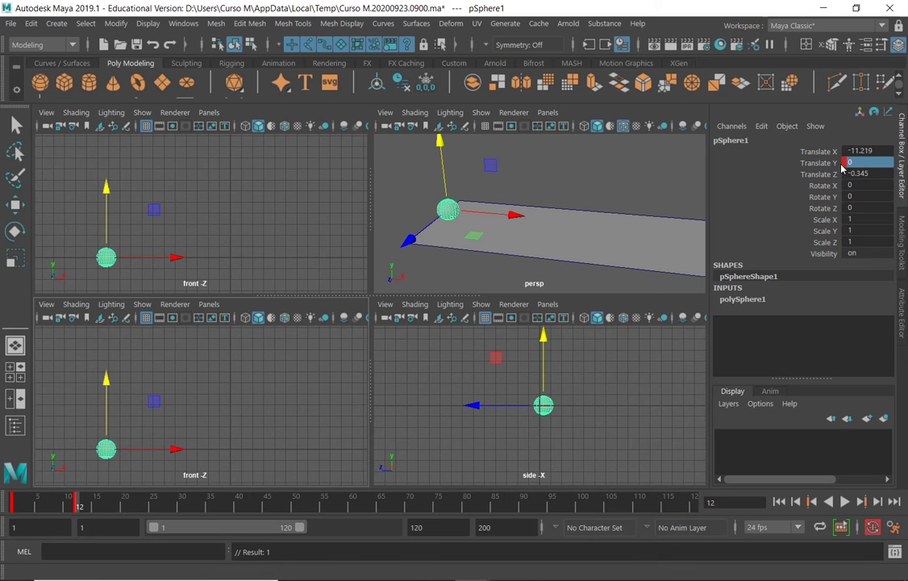
right_click(825, 164)
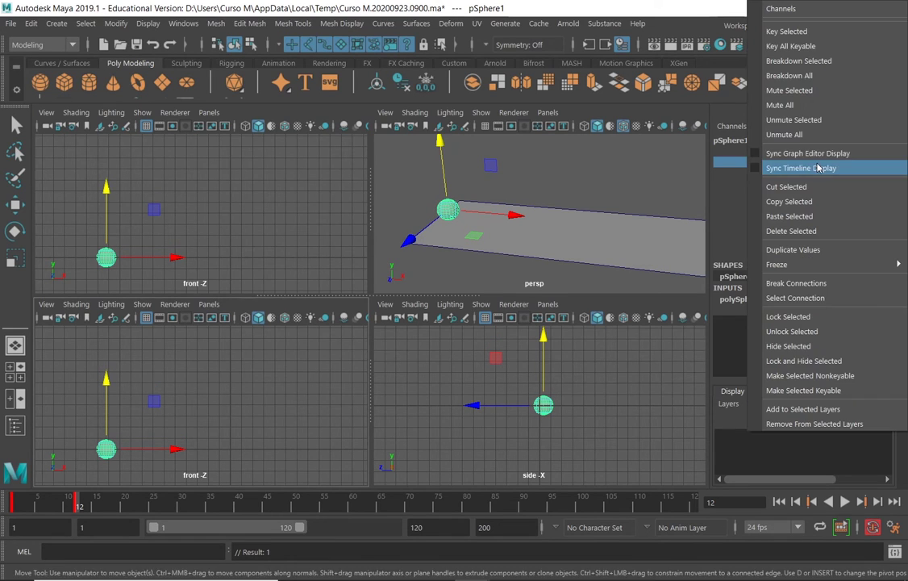
click(803, 35)
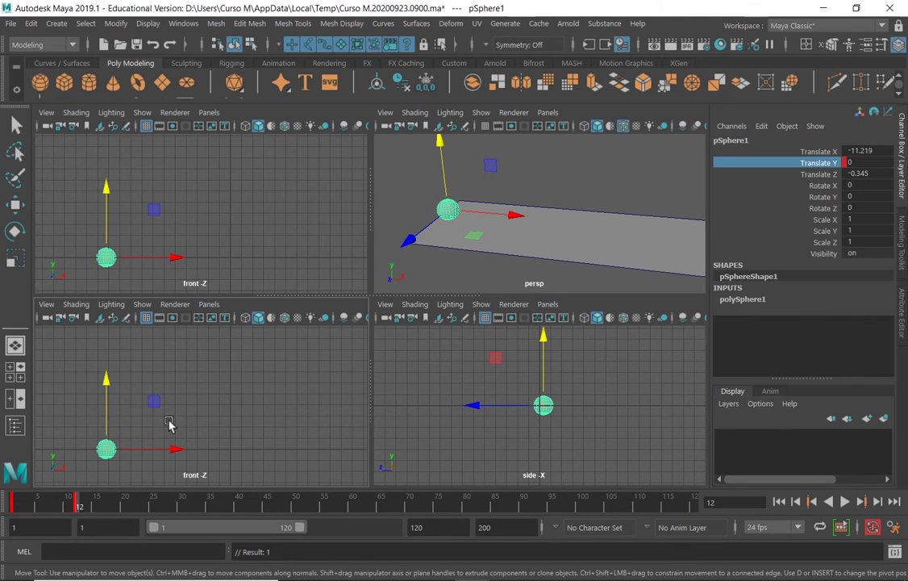
Key only the sphere's Translate Y at 4 on frame 20, and return to frame 1
drag(78, 506, 124, 507)
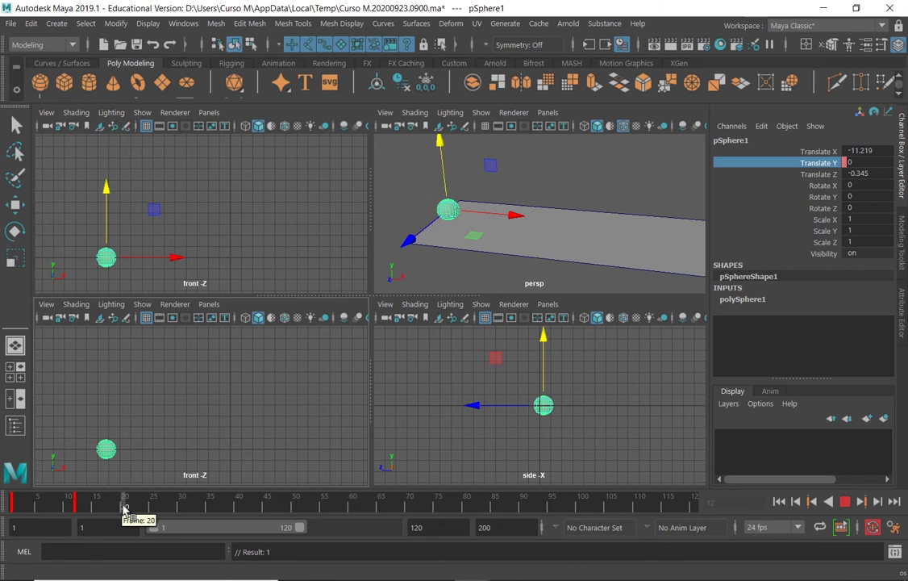
drag(108, 394, 113, 345)
key(s)
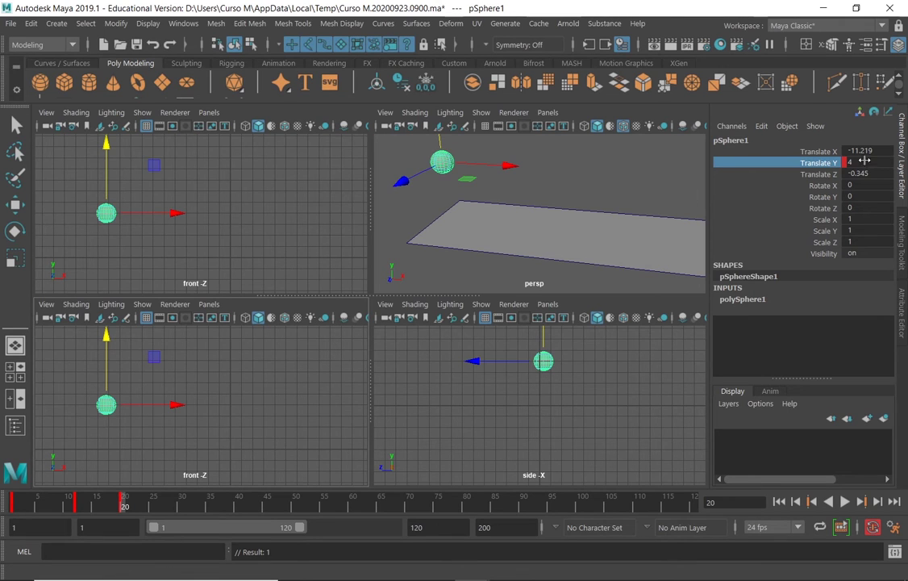
right_click(824, 166)
click(754, 35)
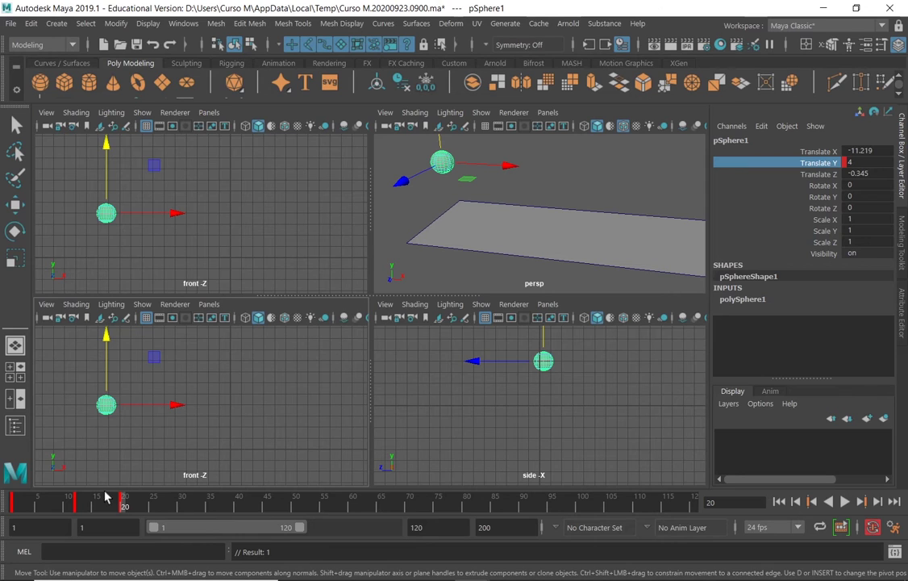
key(alt+v)
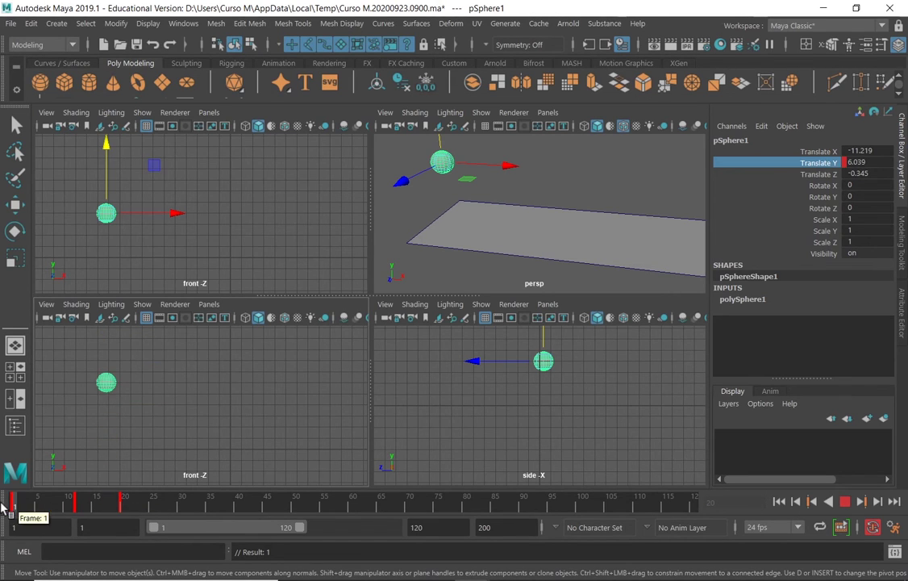
key(alt+v)
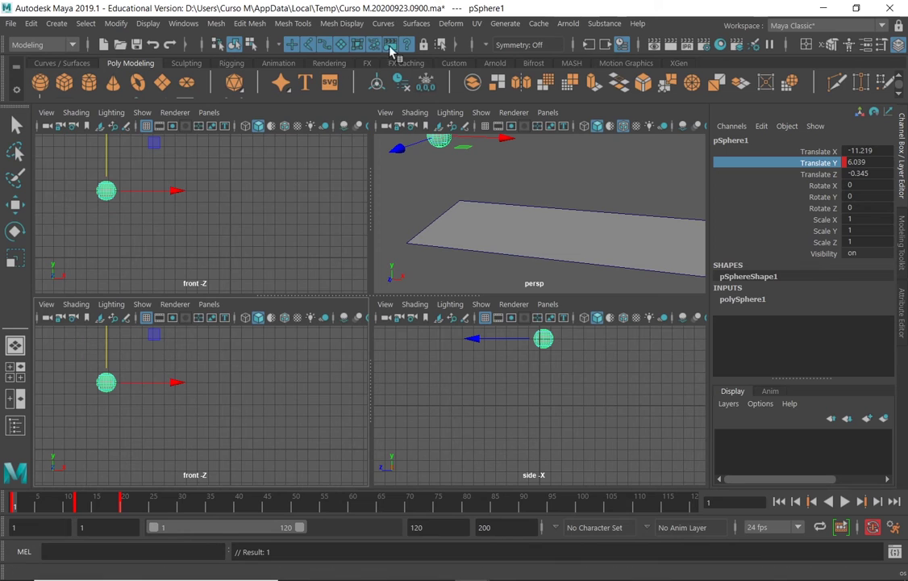
Open the Graph Editor for the sphere and dock it between the viewports and the time slider
click(183, 23)
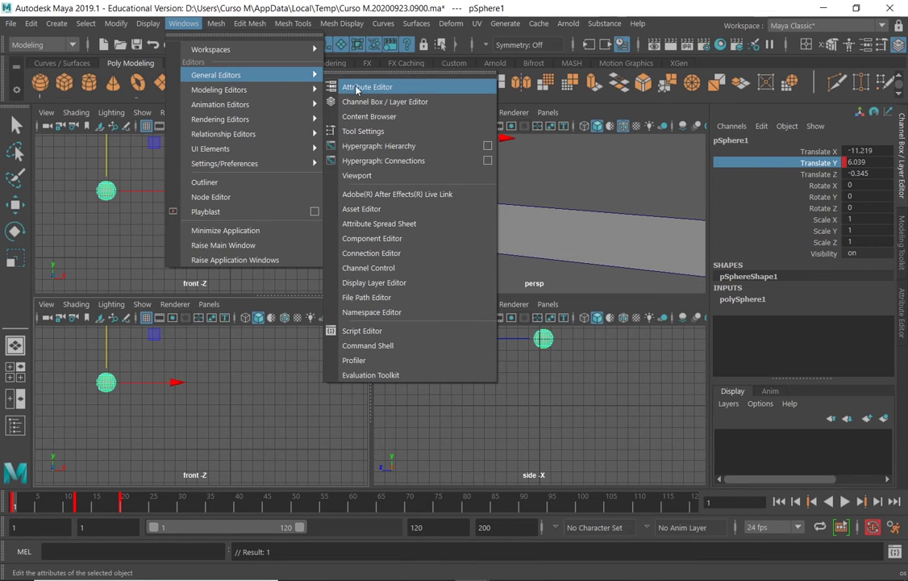
mouse_move(226, 104)
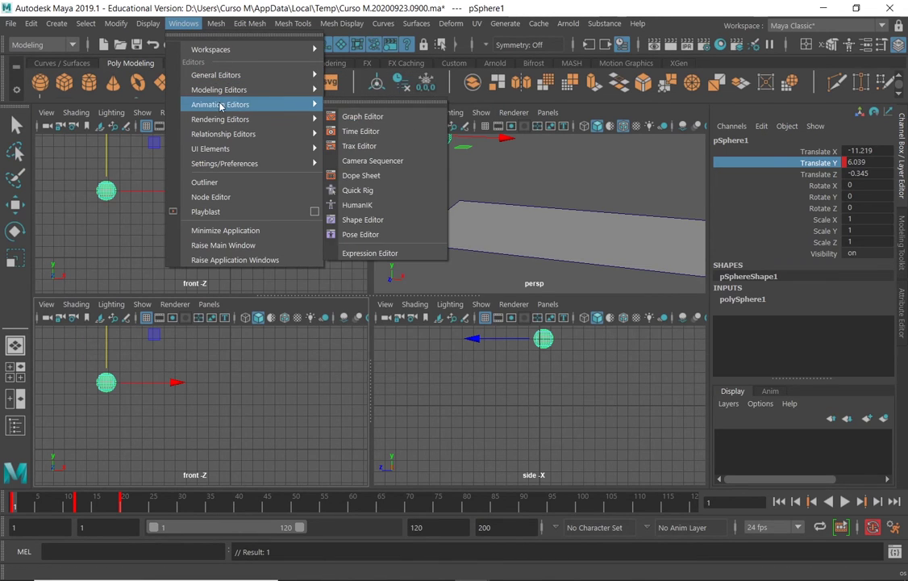
click(385, 120)
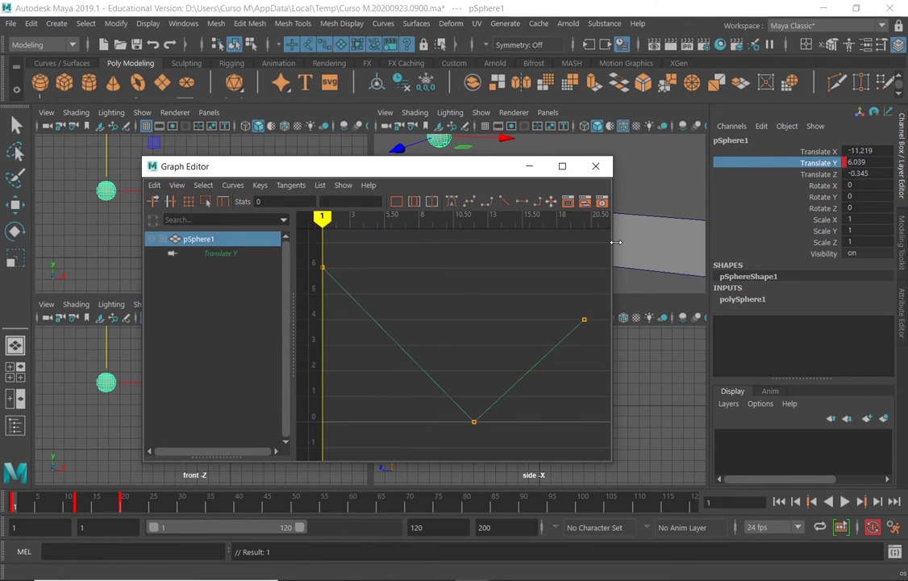
drag(614, 242, 831, 242)
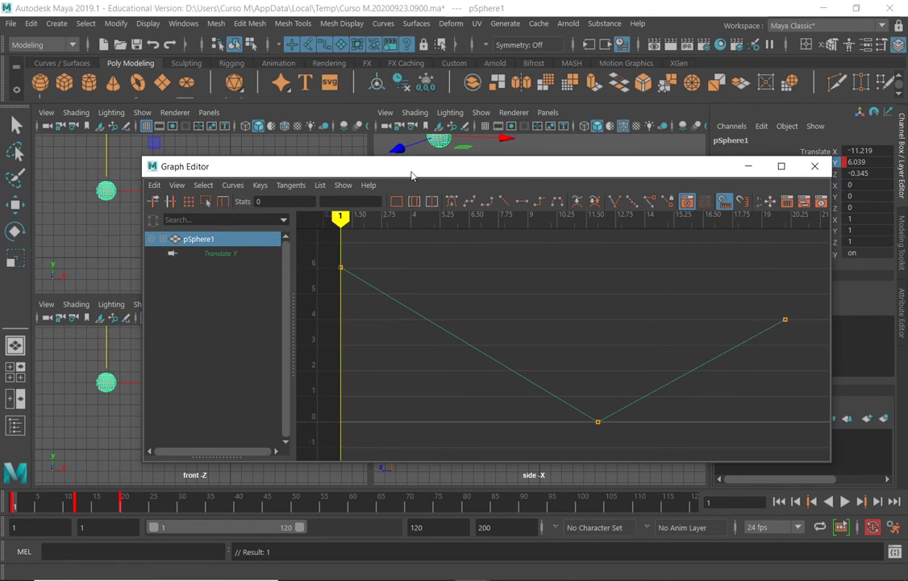
drag(411, 173, 305, 491)
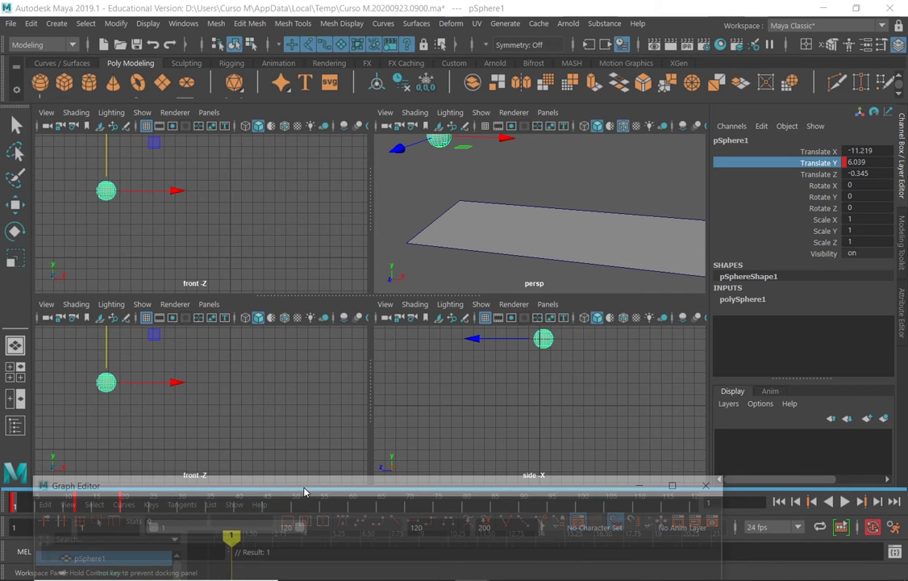
drag(305, 490, 304, 488)
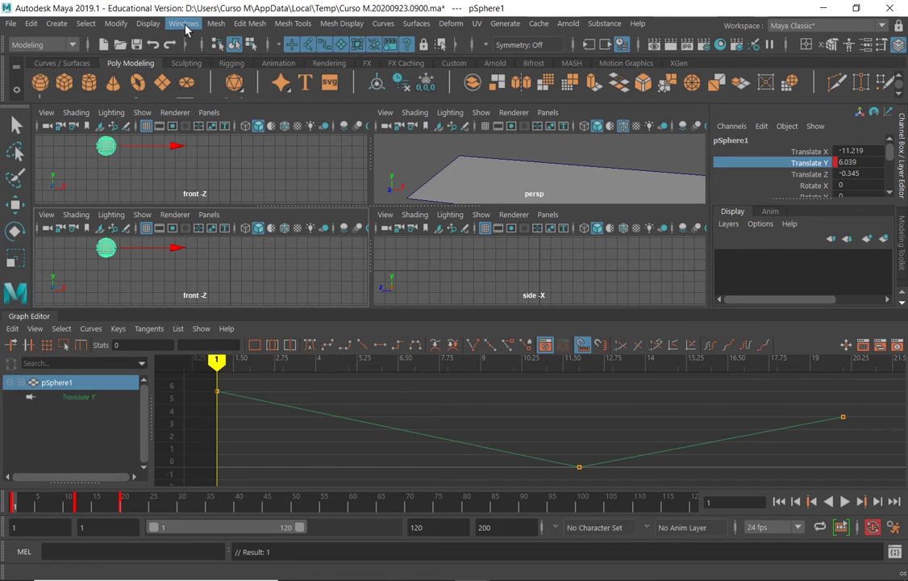
Hide the Shelf and Command Line interface elements to make room for the viewports and Graph Editor
click(186, 26)
mouse_move(260, 148)
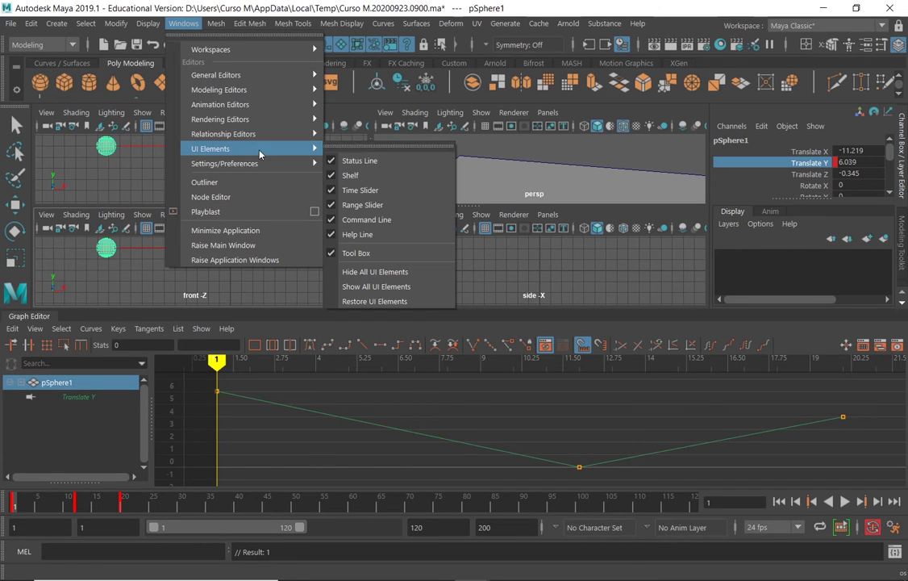
click(376, 146)
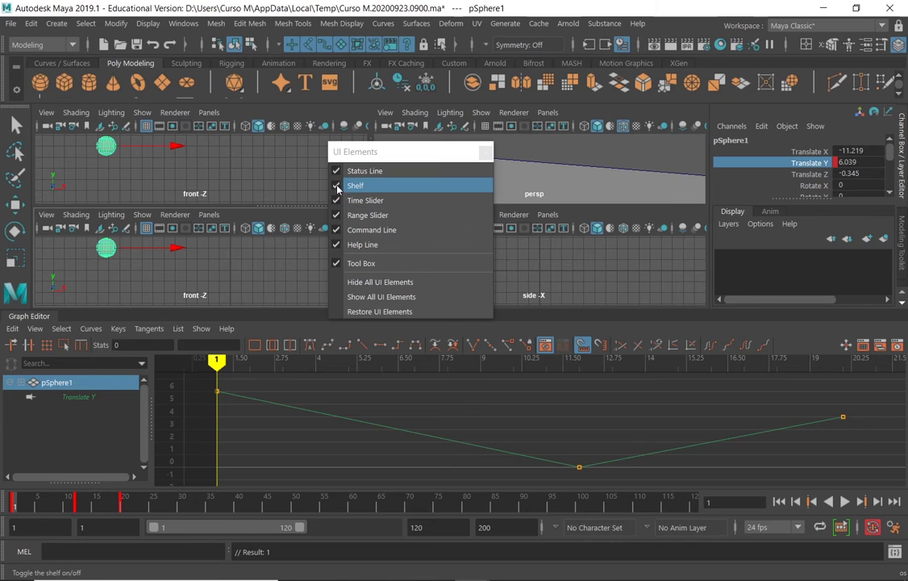
click(356, 185)
click(338, 233)
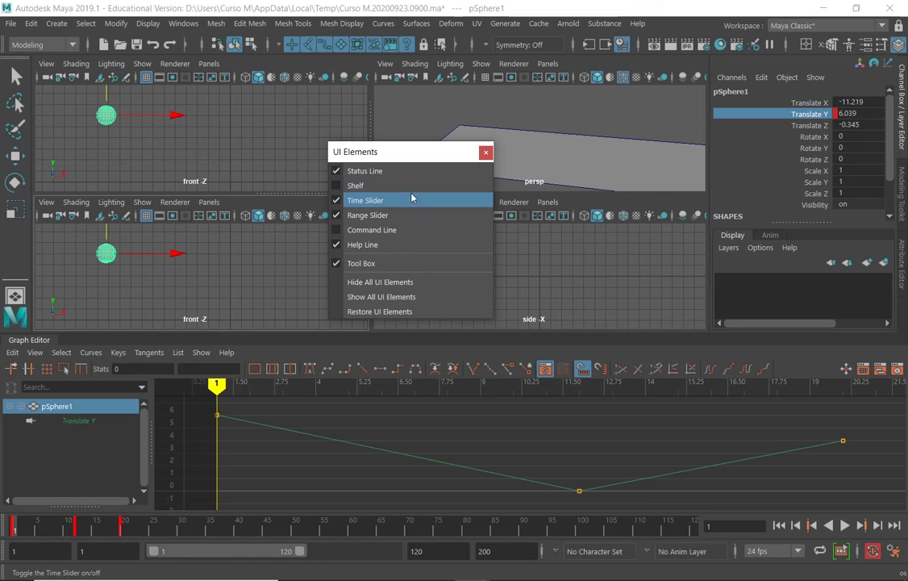
click(485, 153)
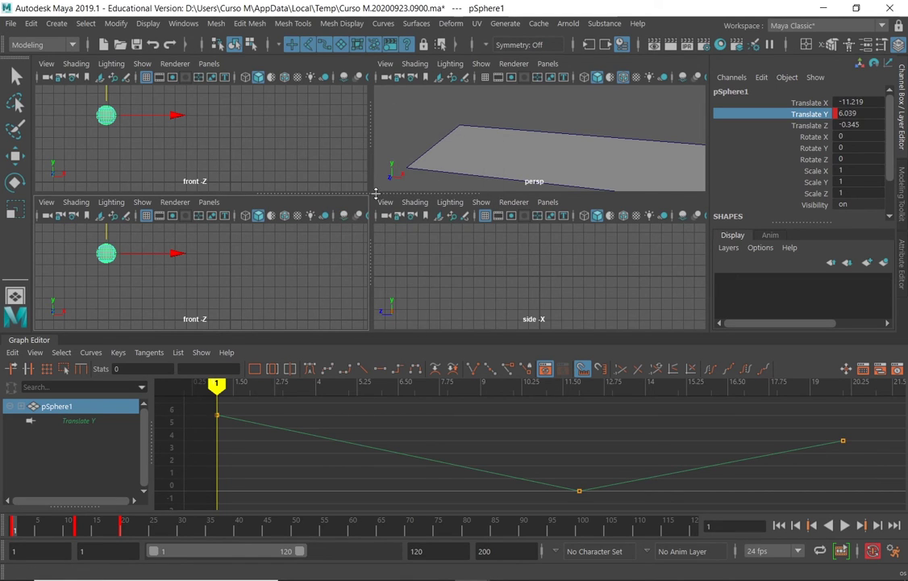
Maximize the perspective view and set the plane's Subdivisions Width and Subdivisions Height to 20
key(space)
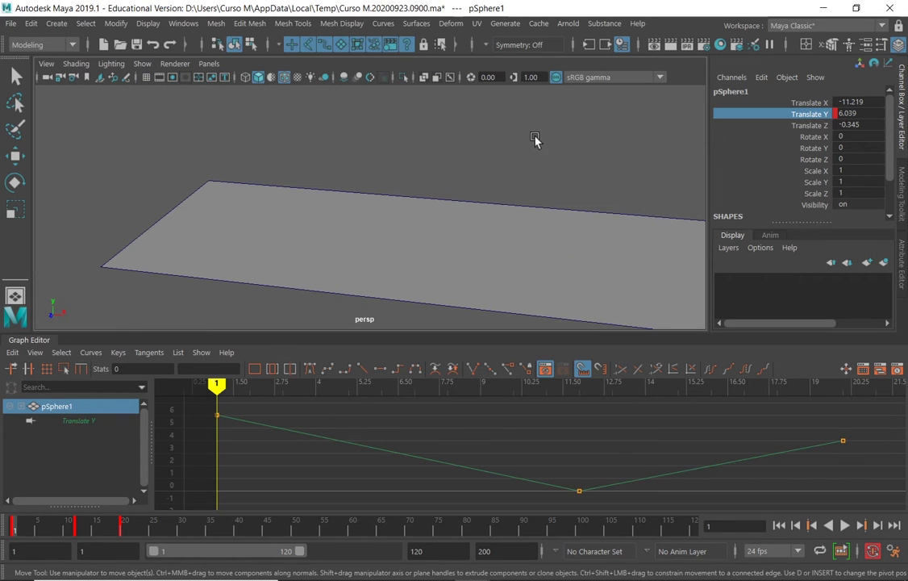
scroll(430, 194, down, 5)
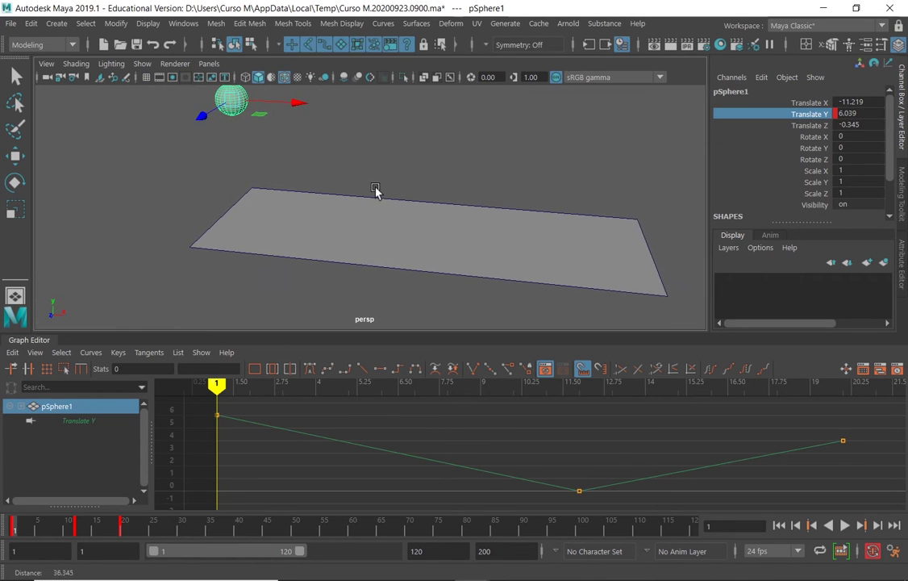
alt+drag(374, 190, 407, 213)
click(419, 234)
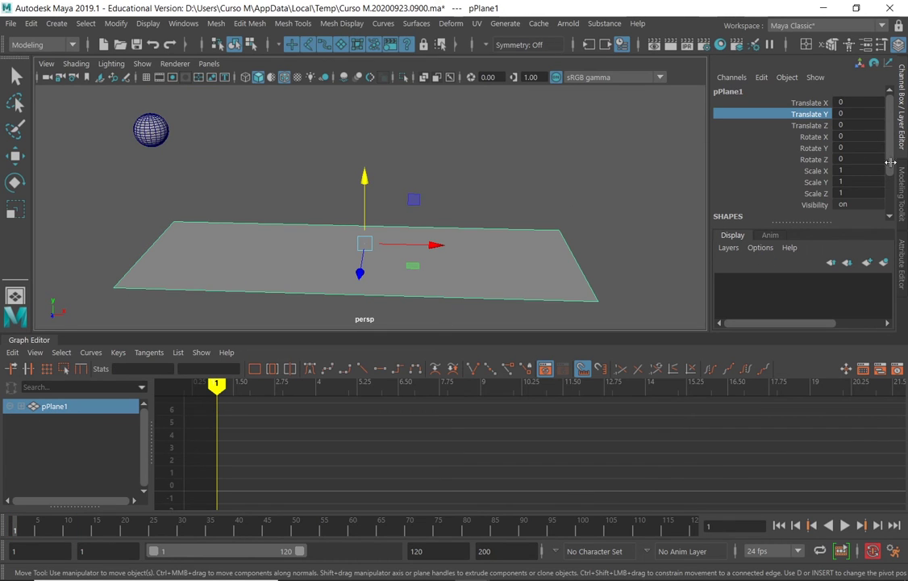
drag(890, 159, 850, 196)
click(740, 204)
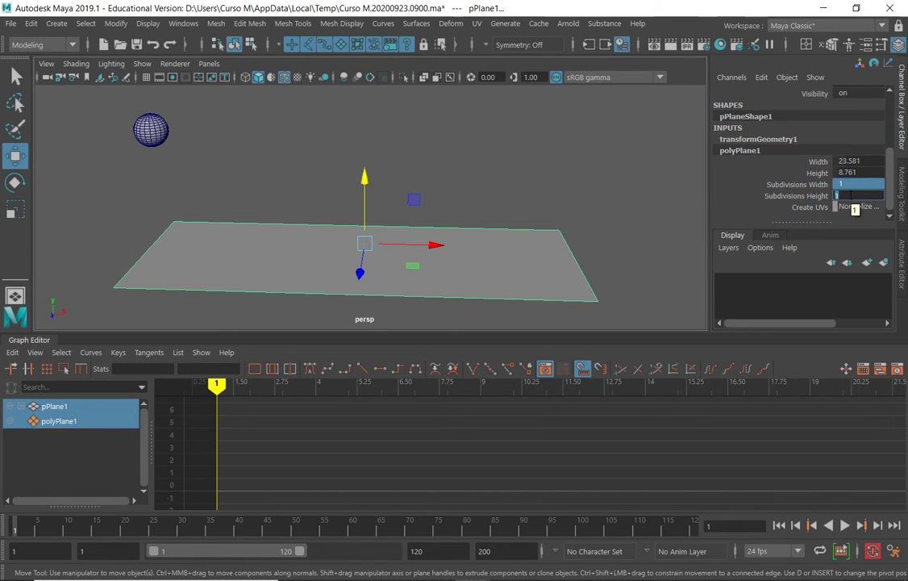
text(20)
key(Return)
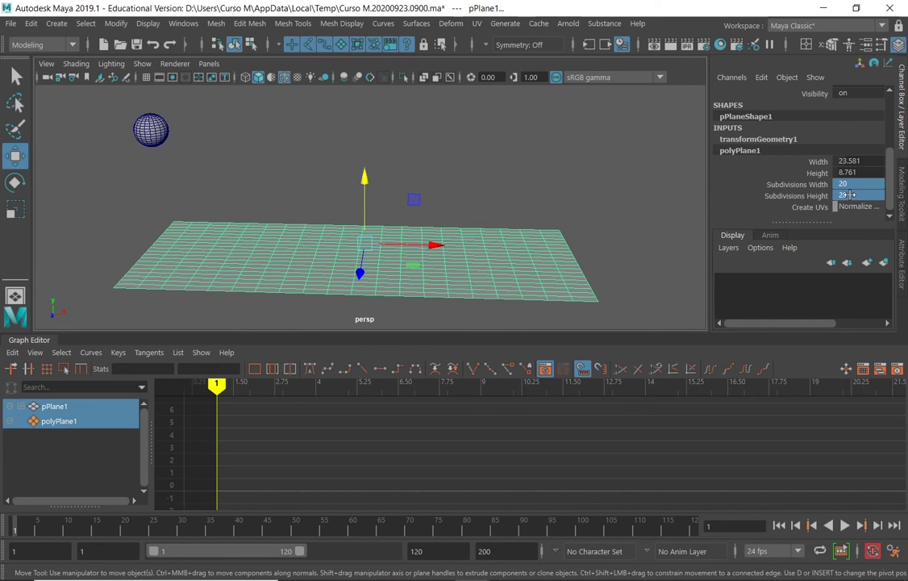
click(420, 184)
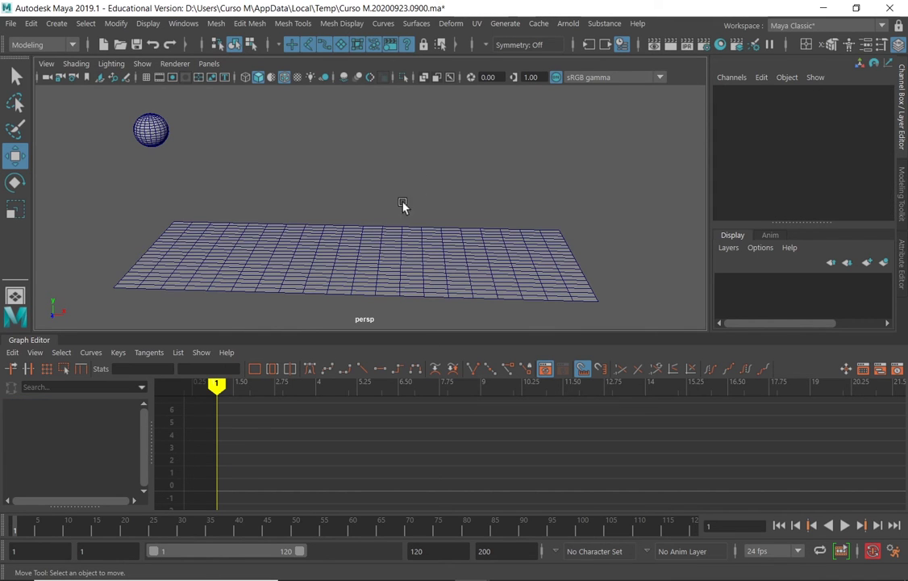
alt+drag(456, 217, 407, 250)
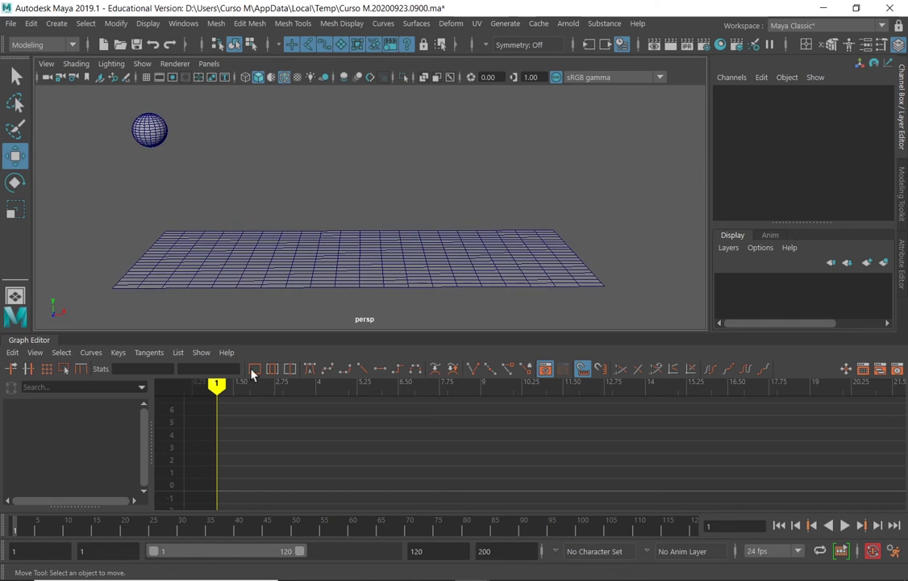
Play back the sphere's animation and inspect its Translate Y curve and key tangents, selecting the frame 12 key last
click(164, 133)
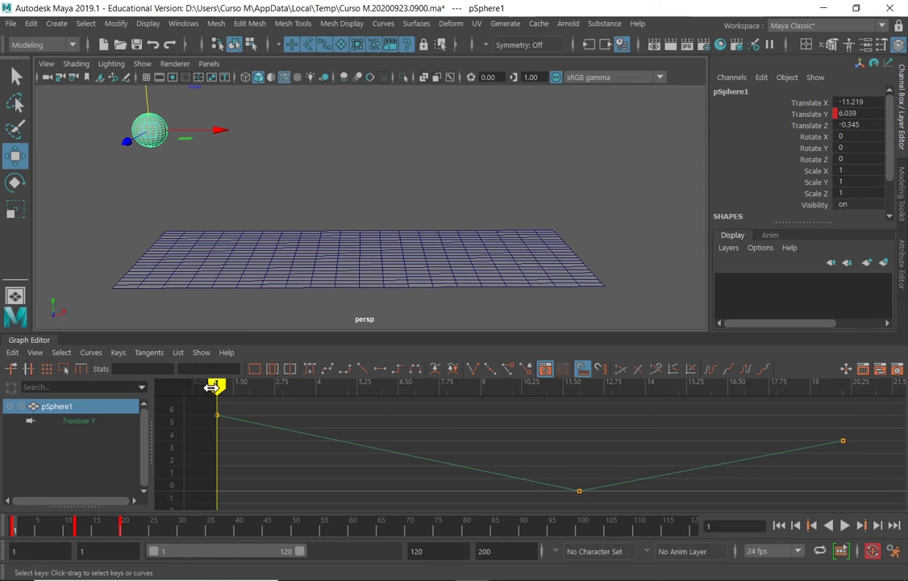
key(alt+v)
mouse_move(636, 415)
mouse_down()
mouse_move(819, 411)
mouse_move(636, 415)
mouse_move(291, 394)
mouse_move(841, 414)
mouse_move(560, 409)
mouse_move(214, 387)
mouse_move(845, 410)
mouse_move(455, 403)
mouse_move(199, 385)
mouse_move(579, 415)
mouse_move(835, 415)
mouse_move(315, 403)
mouse_move(214, 413)
mouse_up()
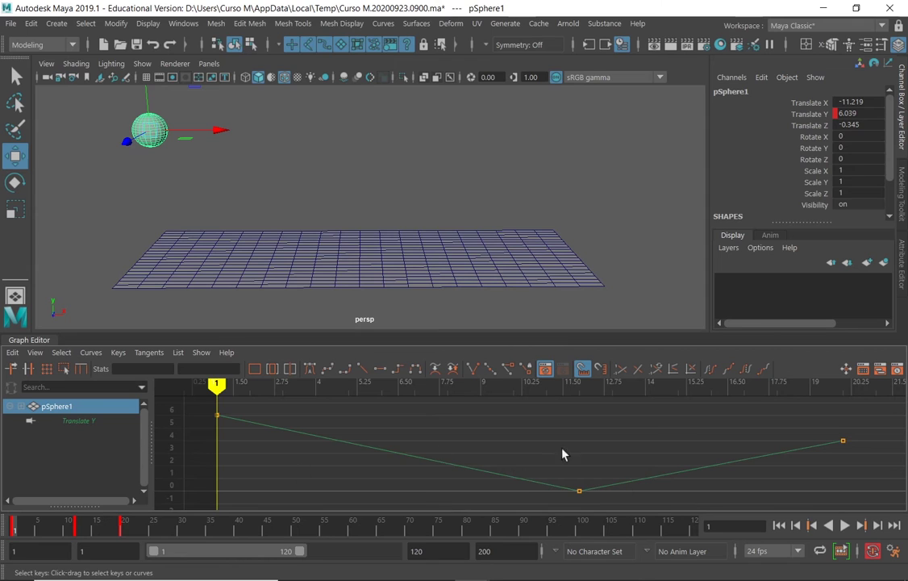
click(235, 425)
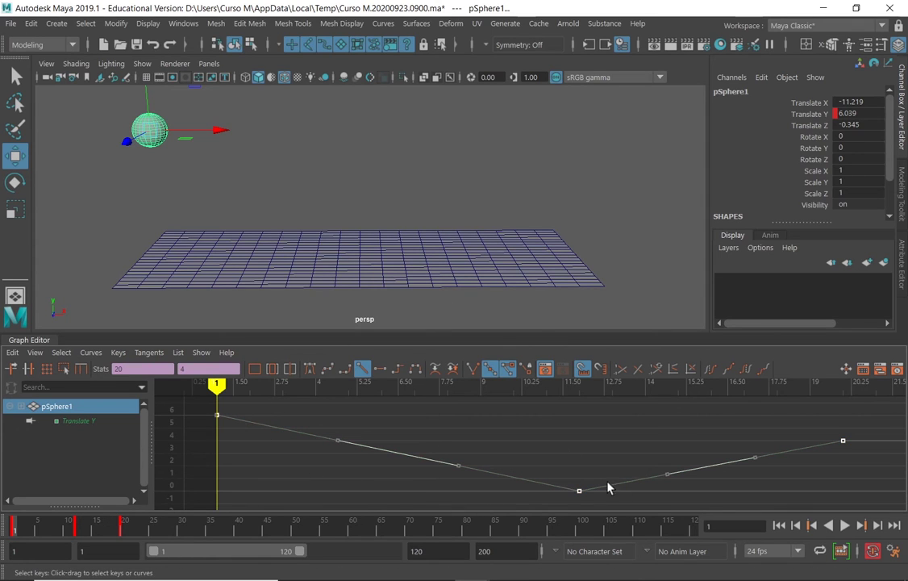
click(524, 469)
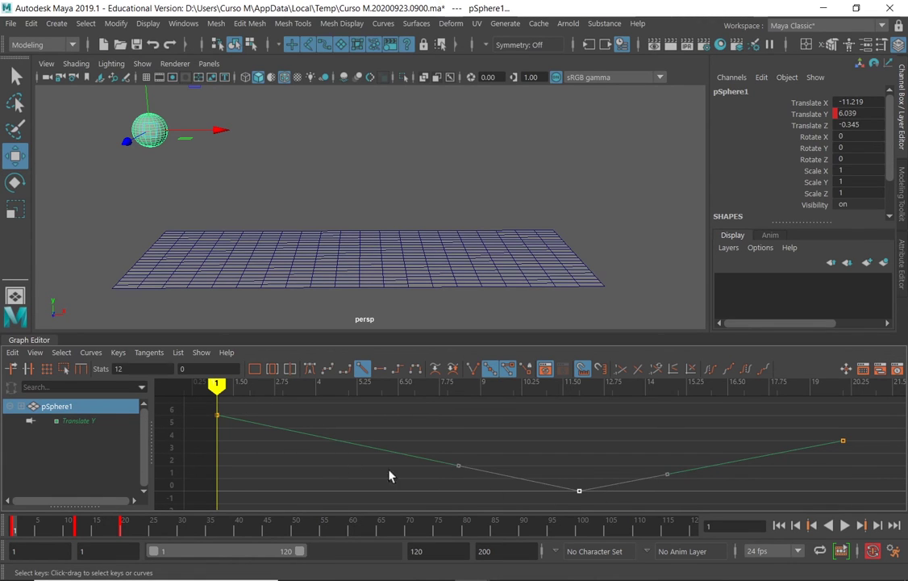
Review the default in and out tangent types in the Animation preferences, and close the preferences without changing them
click(894, 552)
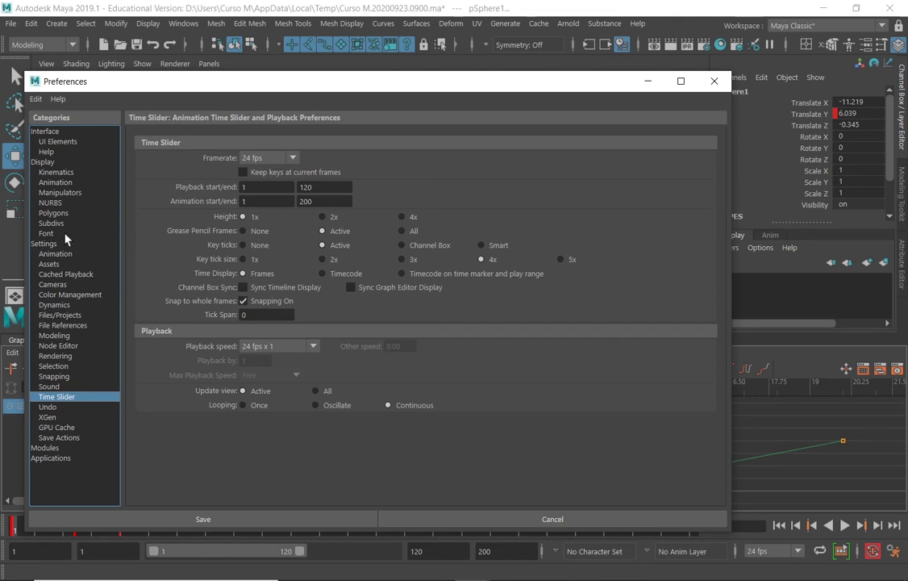
click(55, 183)
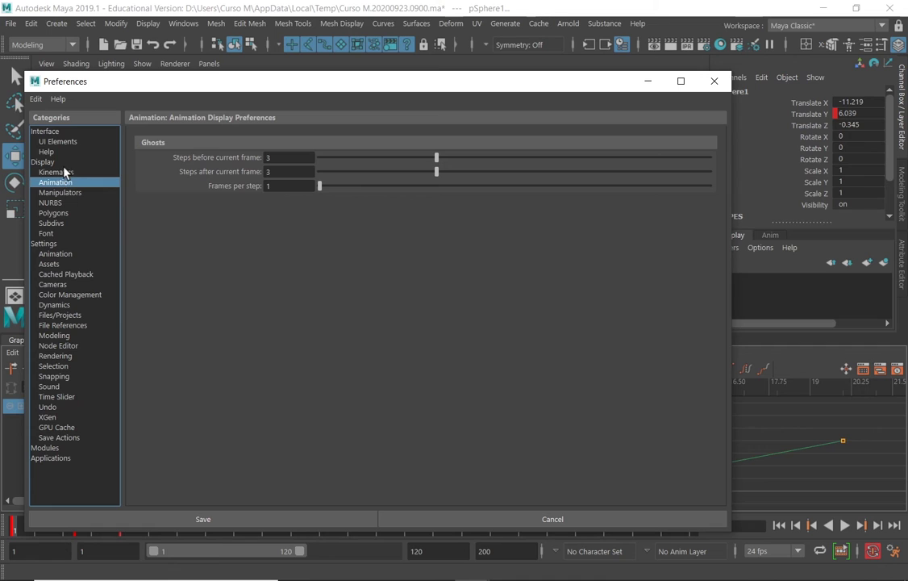
click(64, 255)
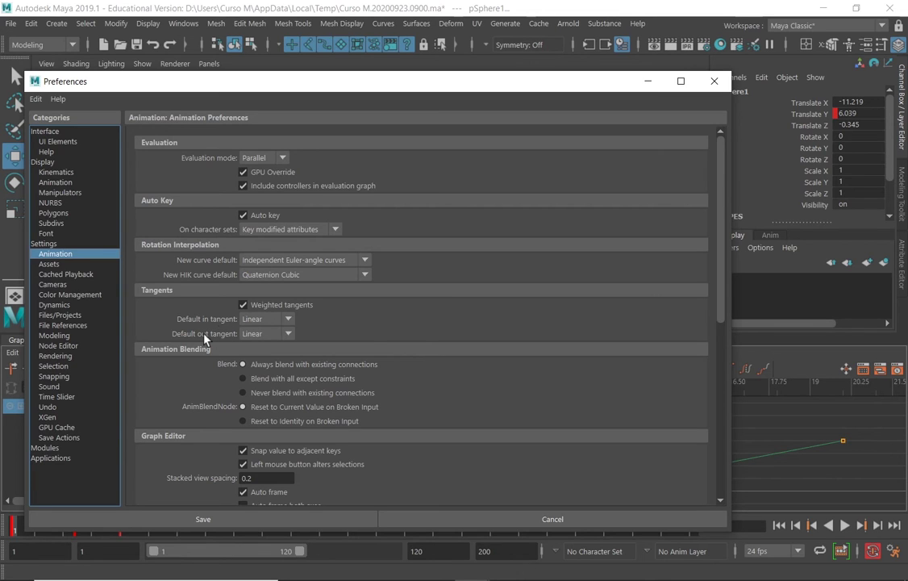
click(287, 319)
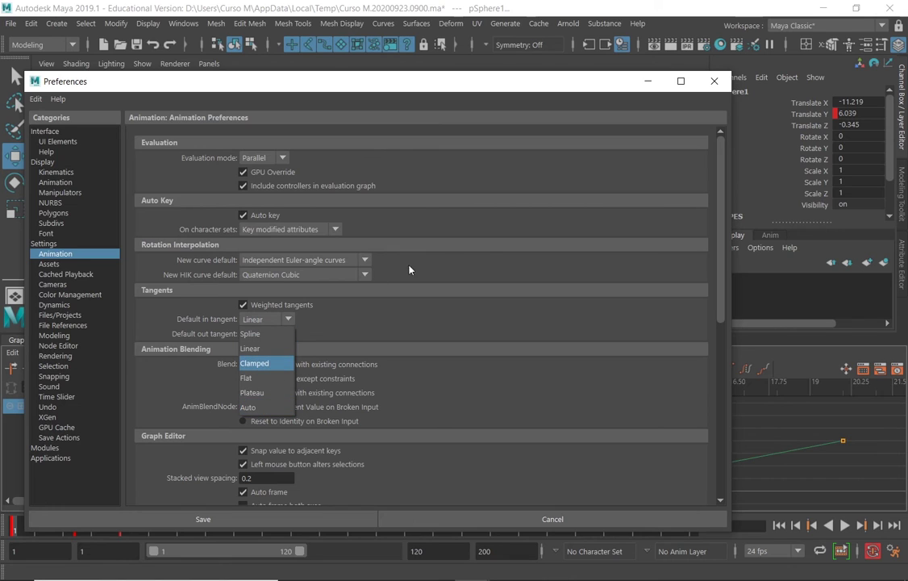
click(308, 324)
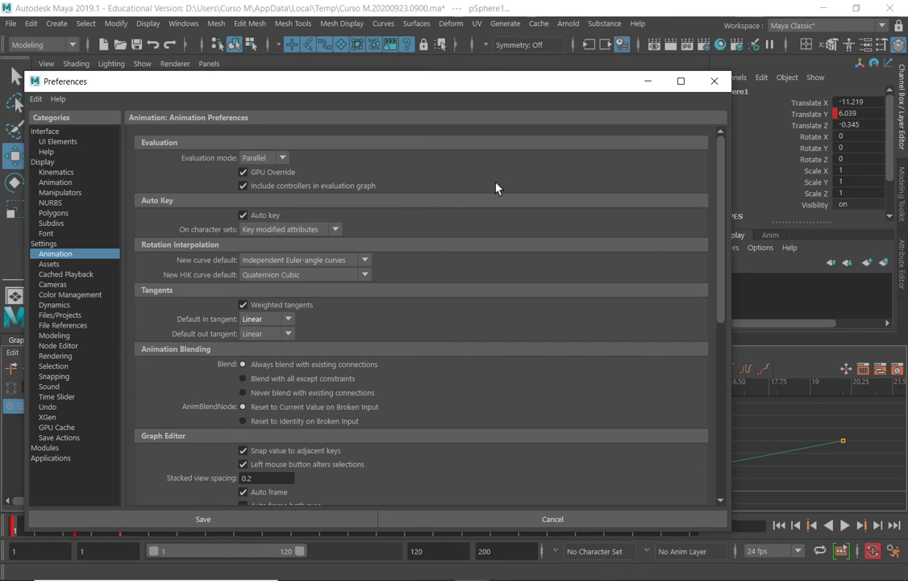
click(713, 82)
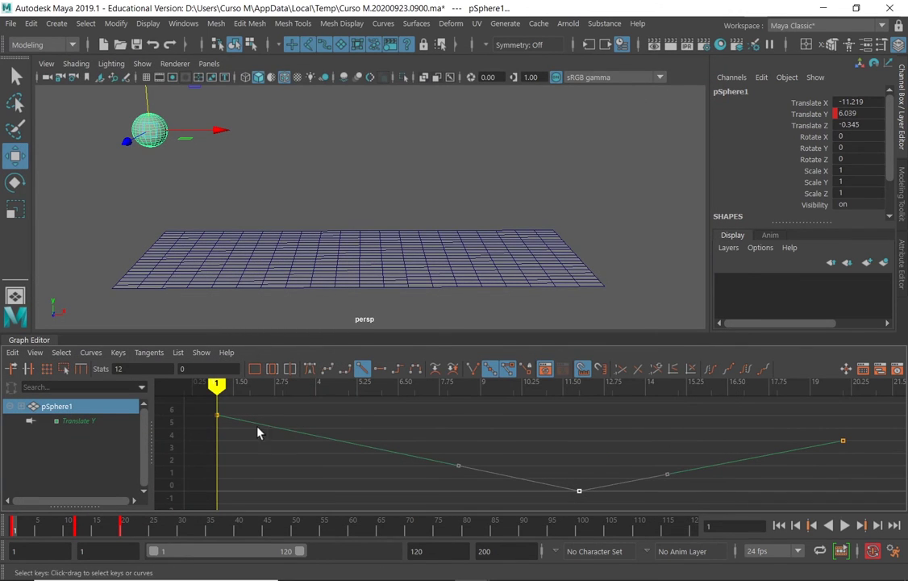
Nearly flatten the frame 1 key's out tangent on the Translate Y curve and steepen the frame 12 key's in tangent
click(217, 415)
drag(338, 441, 441, 425)
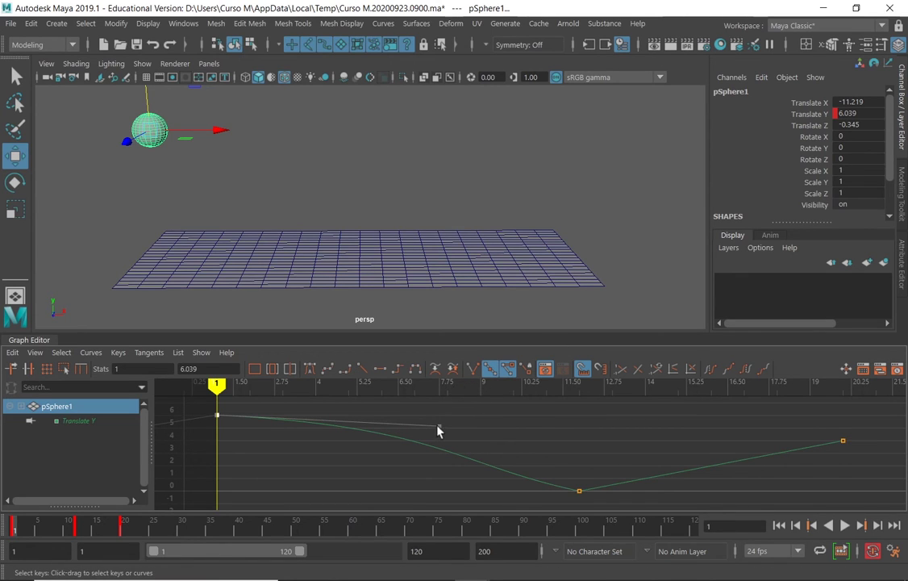
drag(437, 426, 377, 419)
click(565, 492)
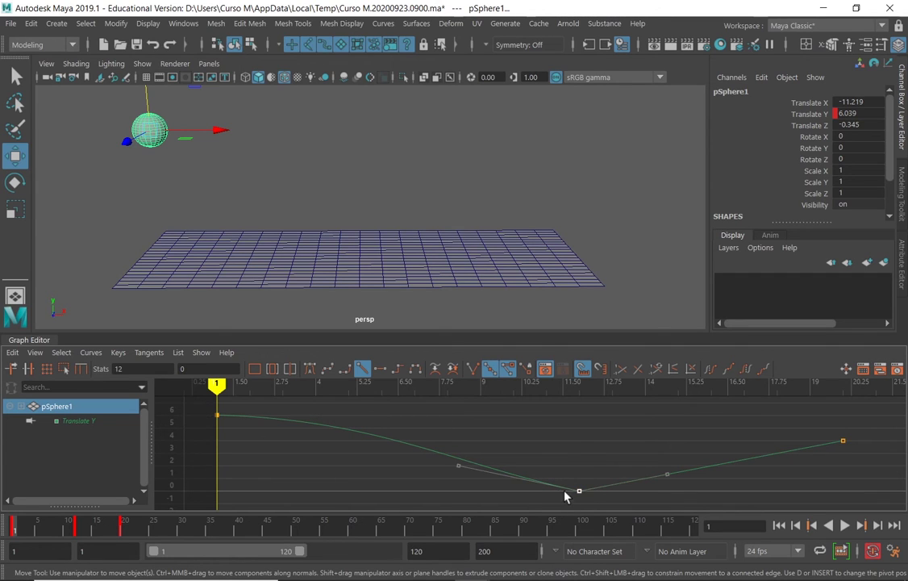
drag(458, 473, 502, 456)
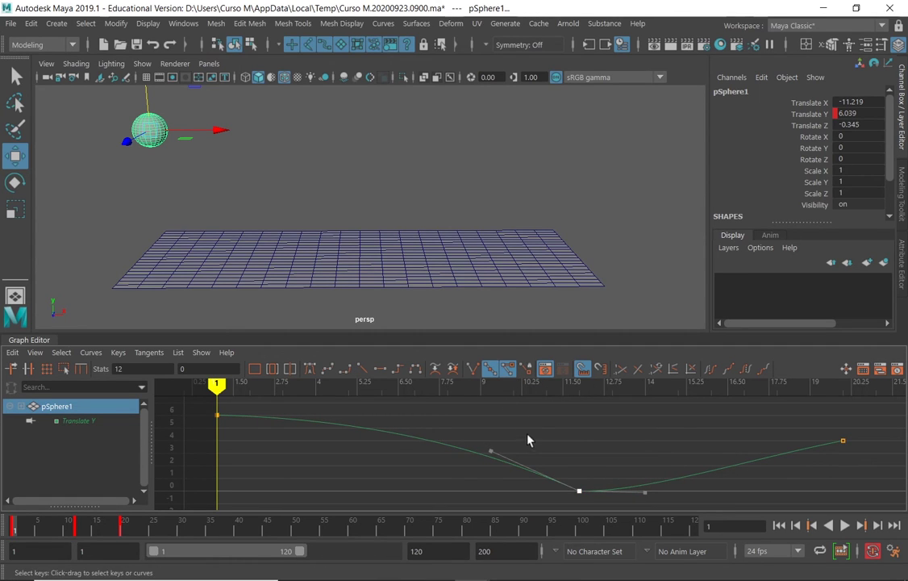
mouse_move(492, 451)
mouse_down()
mouse_move(510, 420)
mouse_move(474, 426)
mouse_move(502, 432)
mouse_move(493, 455)
mouse_up()
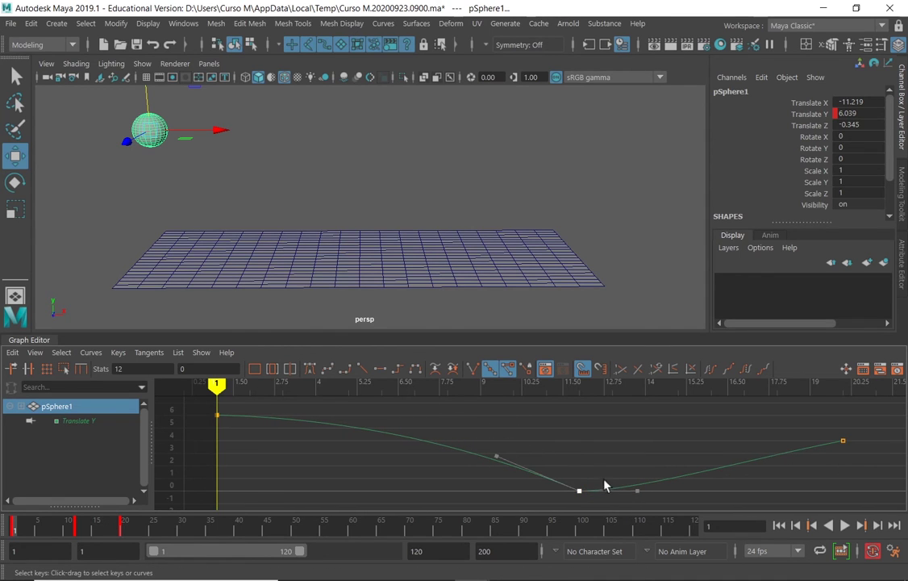
Break the frame 12 key's tangents and angle both handles upward to form a sharp V-shaped bounce
click(118, 353)
mouse_move(148, 352)
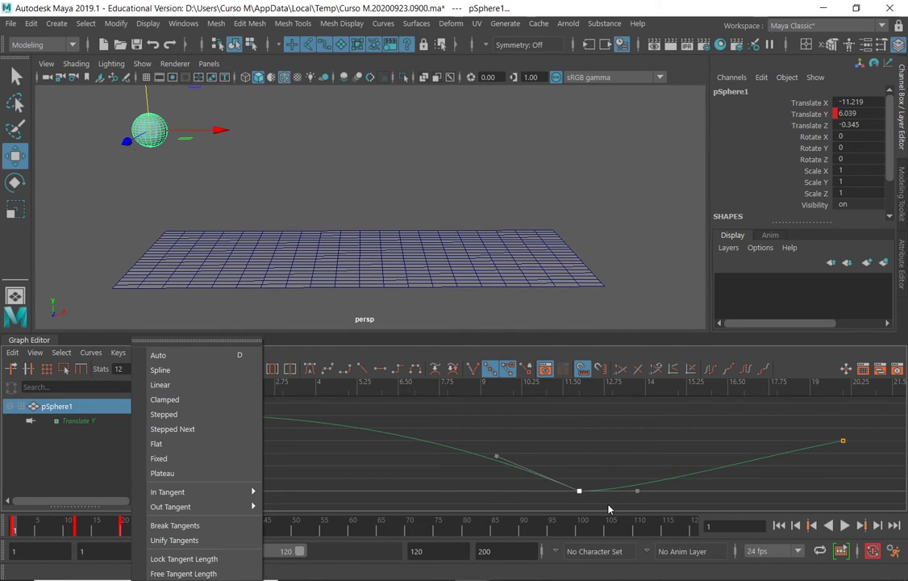
click(473, 371)
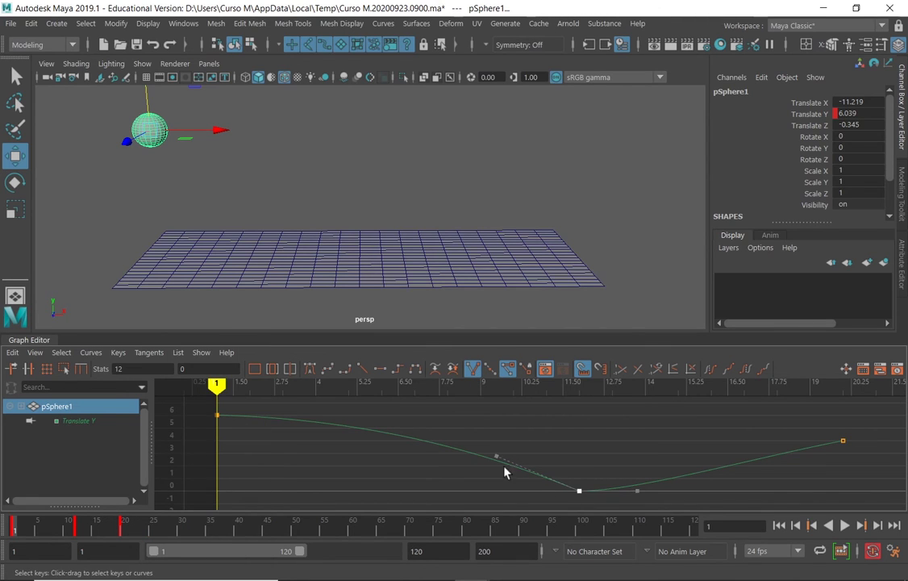
drag(501, 462, 533, 441)
drag(637, 490, 710, 419)
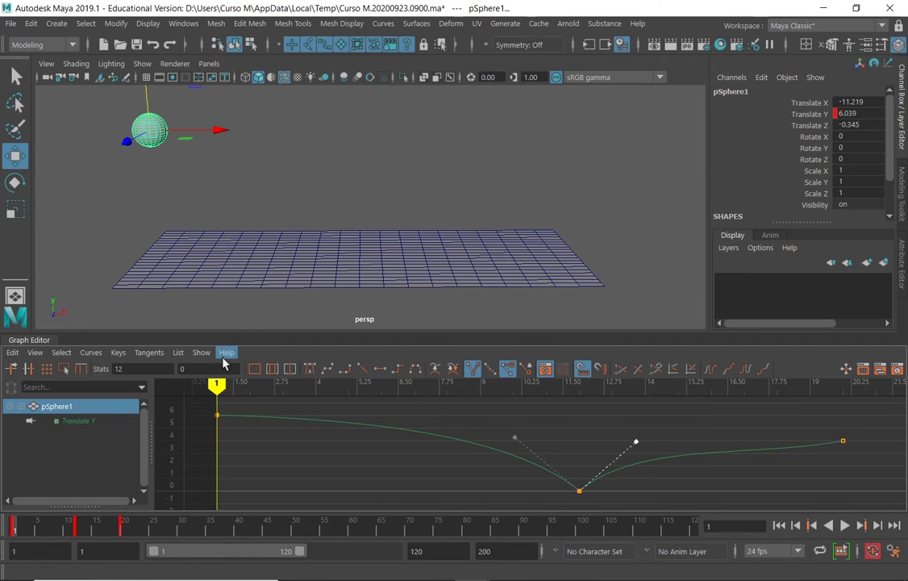
Select the whole Translate Y curve and convert it to non-weighted tangents
click(571, 497)
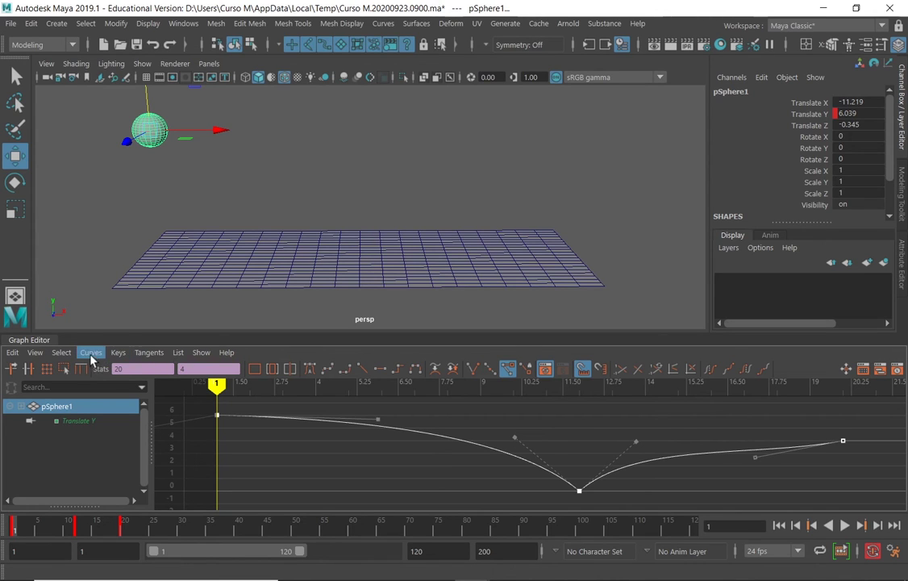
click(118, 355)
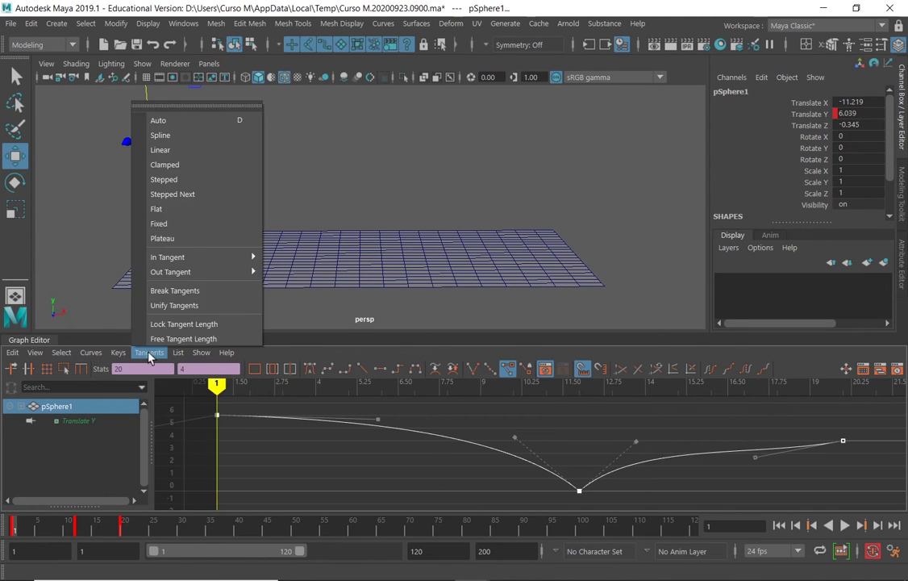
mouse_move(93, 355)
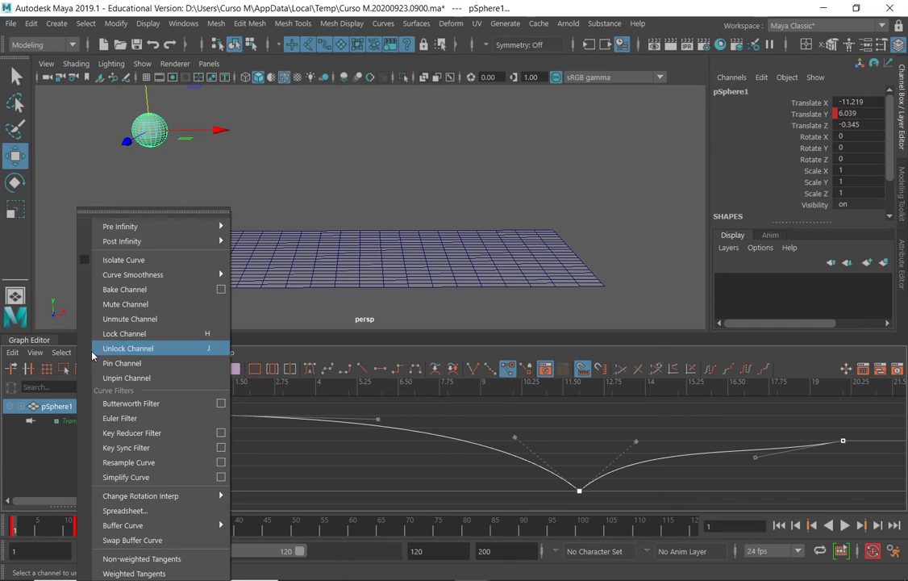
click(160, 563)
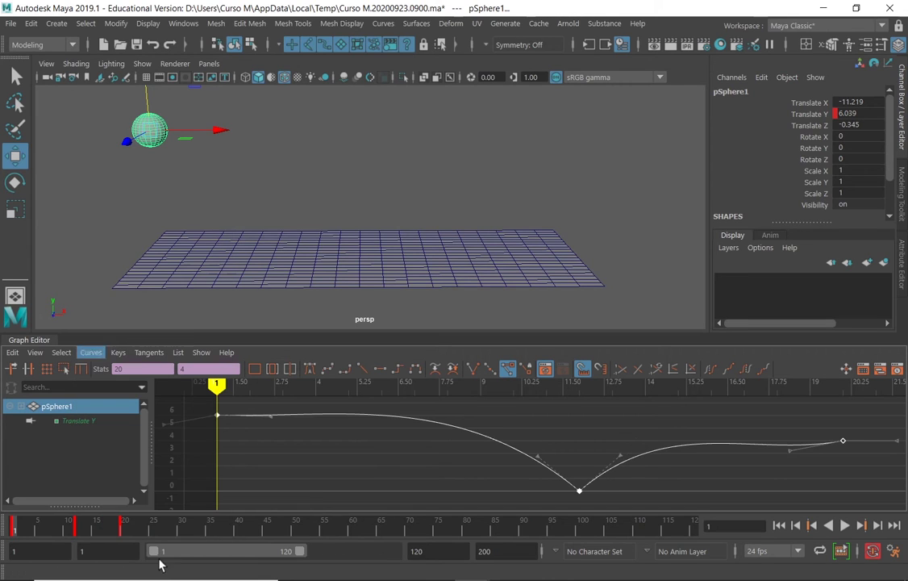
Rotate the frame 12 key's in tangent on the Translate Y curve and tilt the frame 1 key's out tangent steeply upward
click(538, 458)
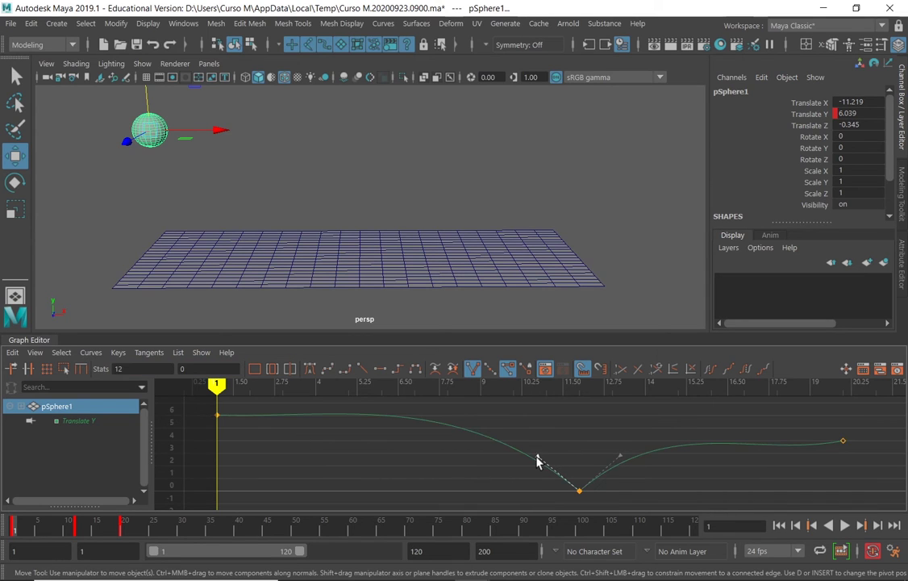
mouse_move(537, 458)
mouse_down()
mouse_move(560, 446)
mouse_move(538, 456)
mouse_move(550, 454)
mouse_move(534, 443)
mouse_move(549, 448)
mouse_move(539, 460)
mouse_up()
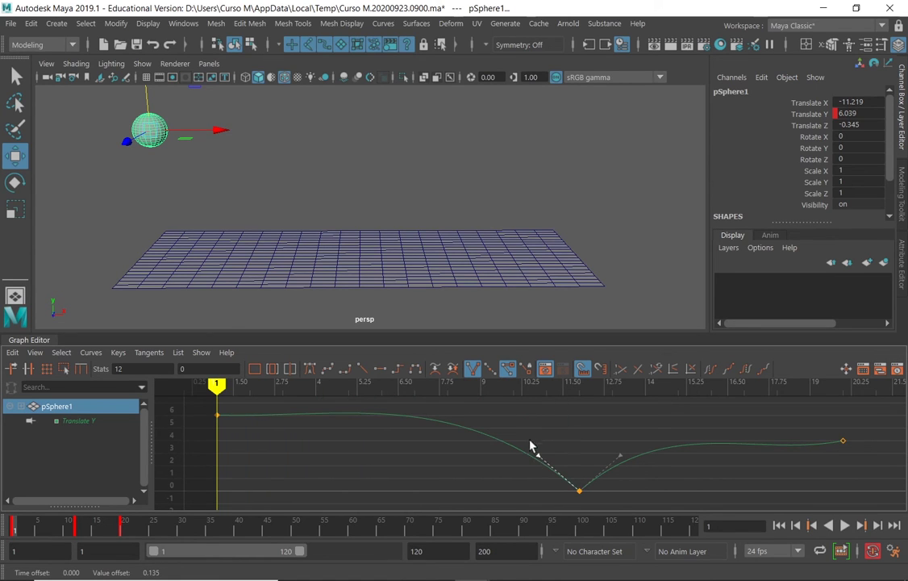
click(514, 440)
click(539, 462)
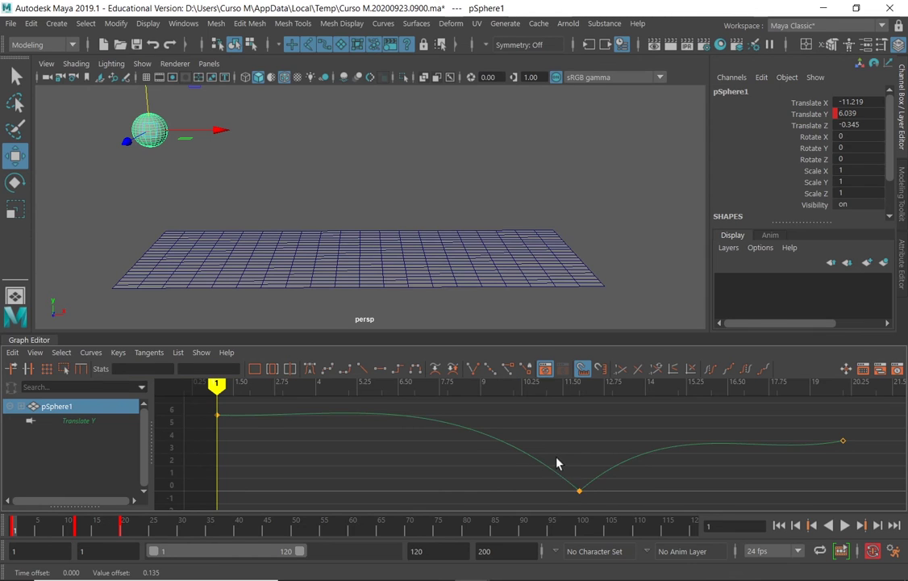
click(547, 465)
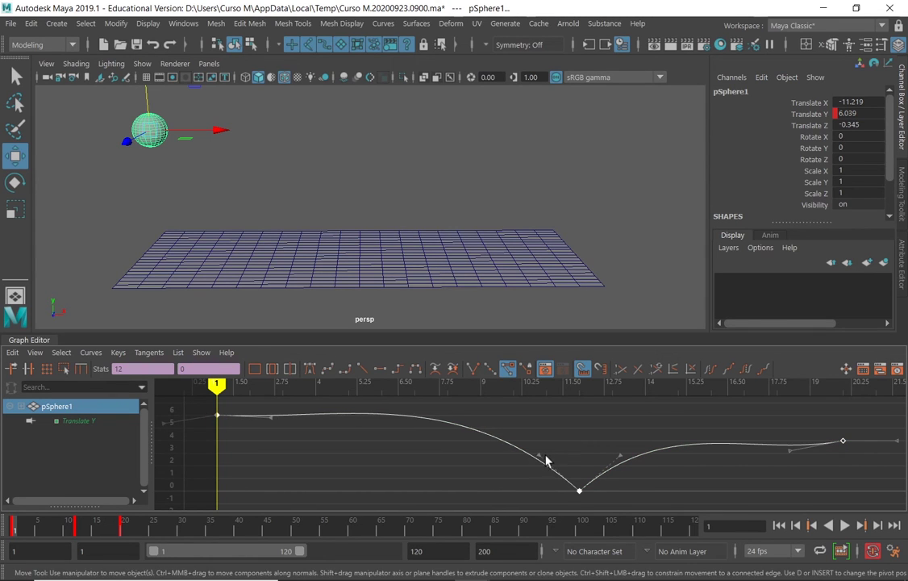
drag(539, 455, 568, 484)
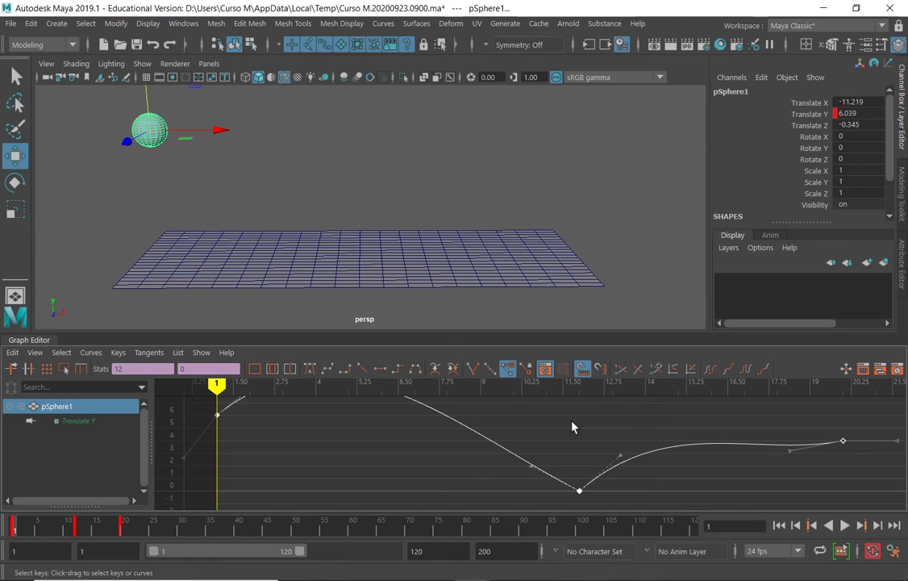
drag(533, 473, 561, 474)
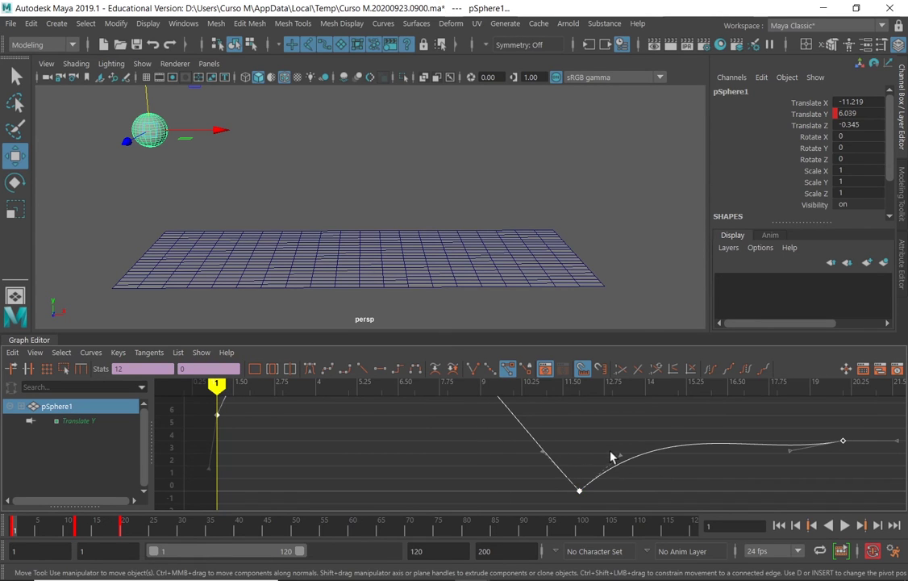
Undo the accidental shift of the Translate Y curve and angle the frame 12 key's out tangent more steeply upward
alt+right_drag(610, 457, 542, 466)
alt+middle_drag(516, 475, 507, 430)
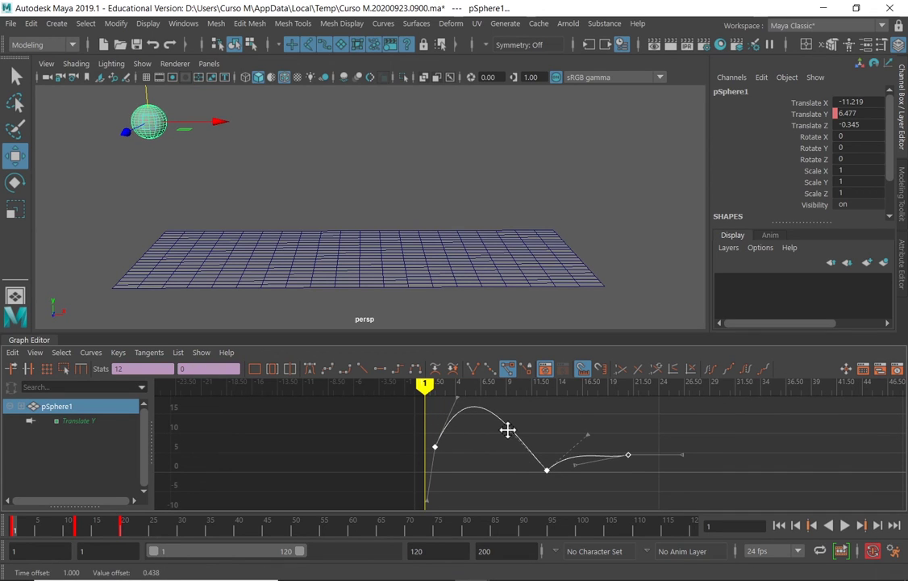
key(ctrl+z)
click(502, 445)
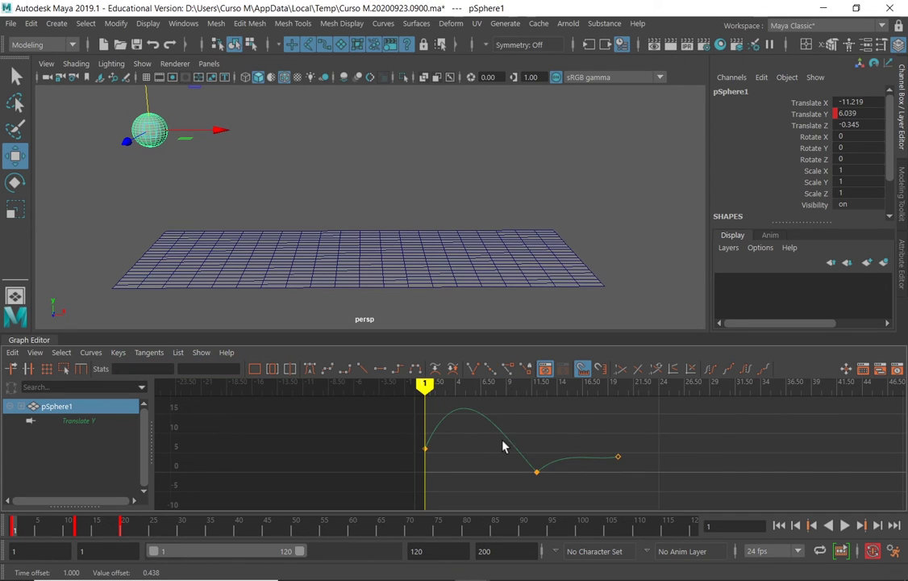
click(537, 470)
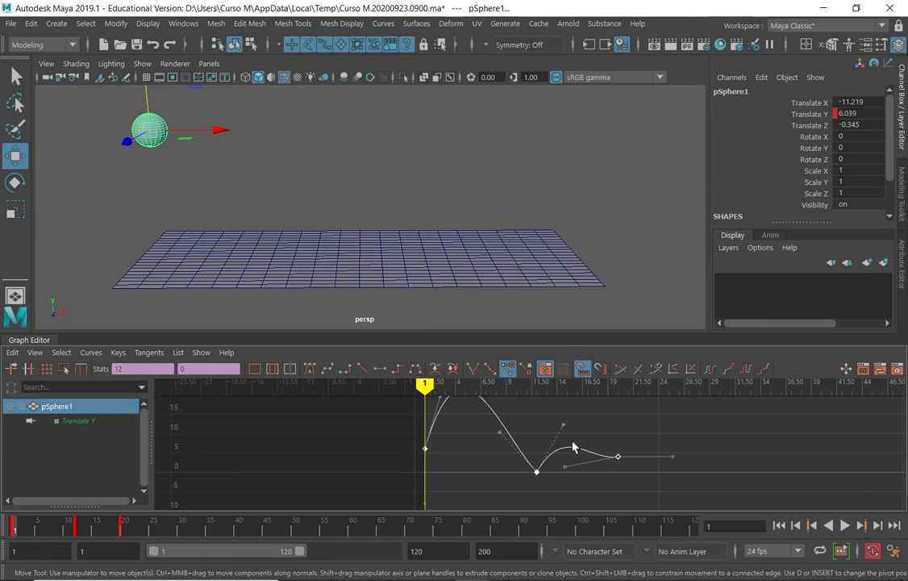
click(563, 429)
drag(501, 460, 553, 481)
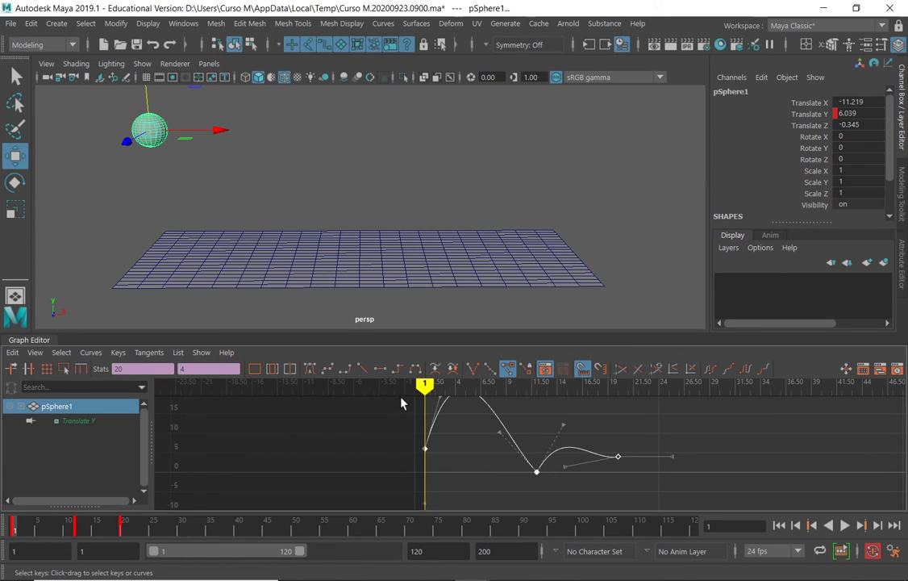
Check the frame 12 key's in and out tangent handles individually and steepen the in tangent slightly
click(499, 438)
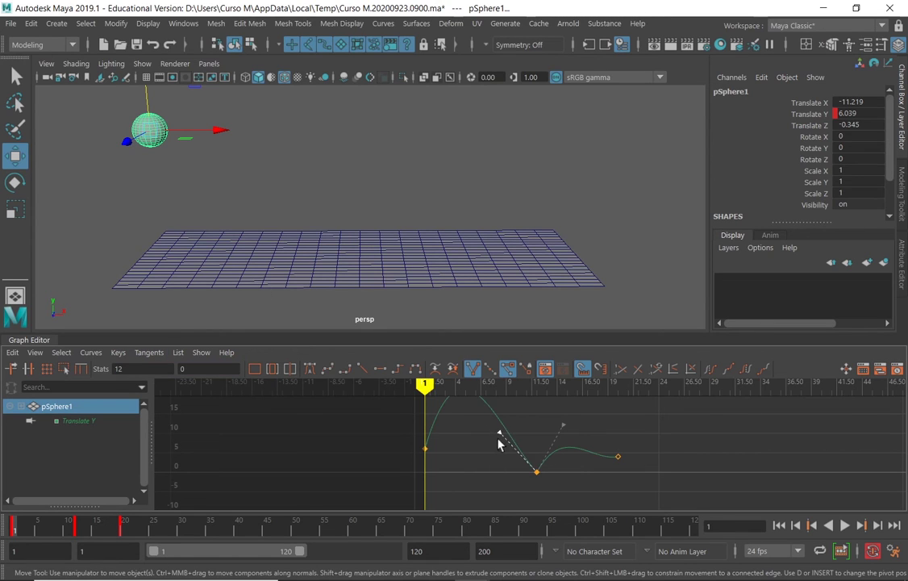
click(504, 441)
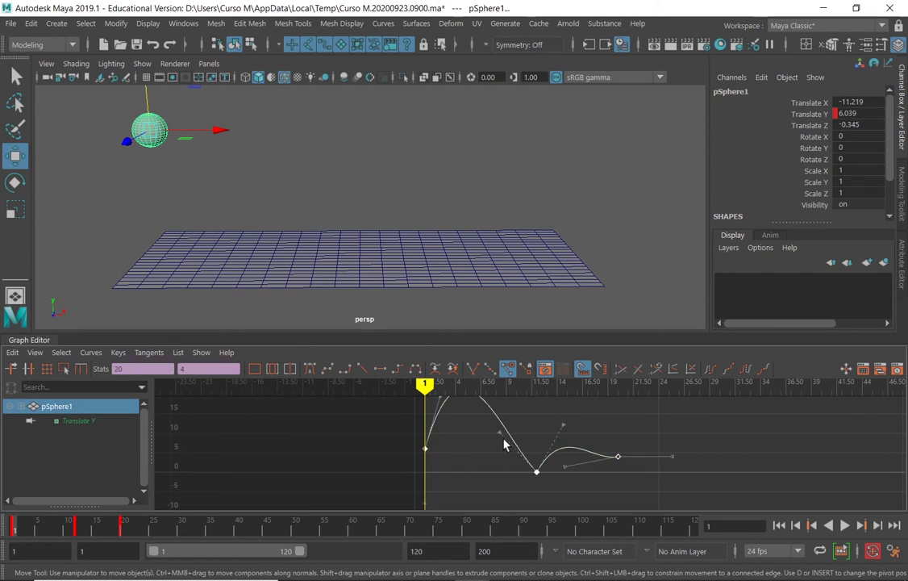
click(508, 436)
click(563, 425)
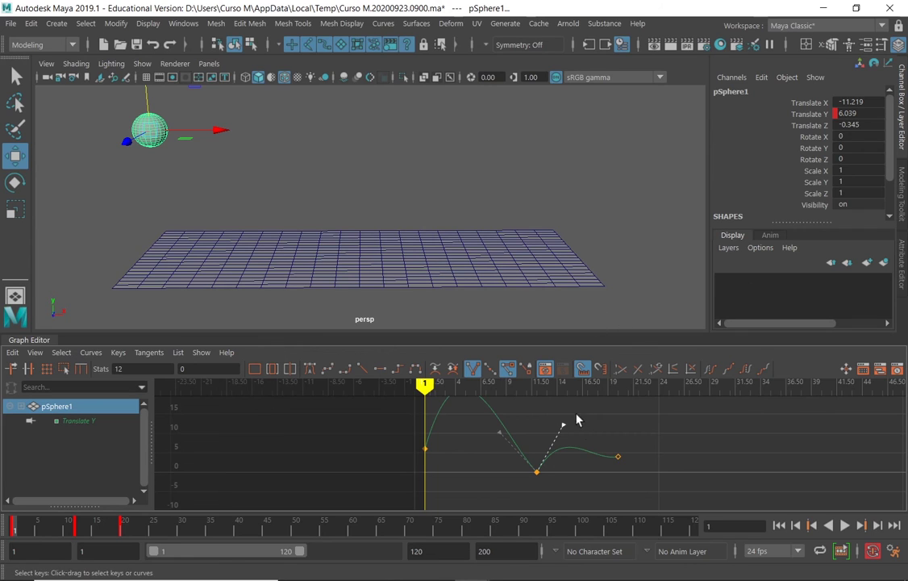
click(503, 434)
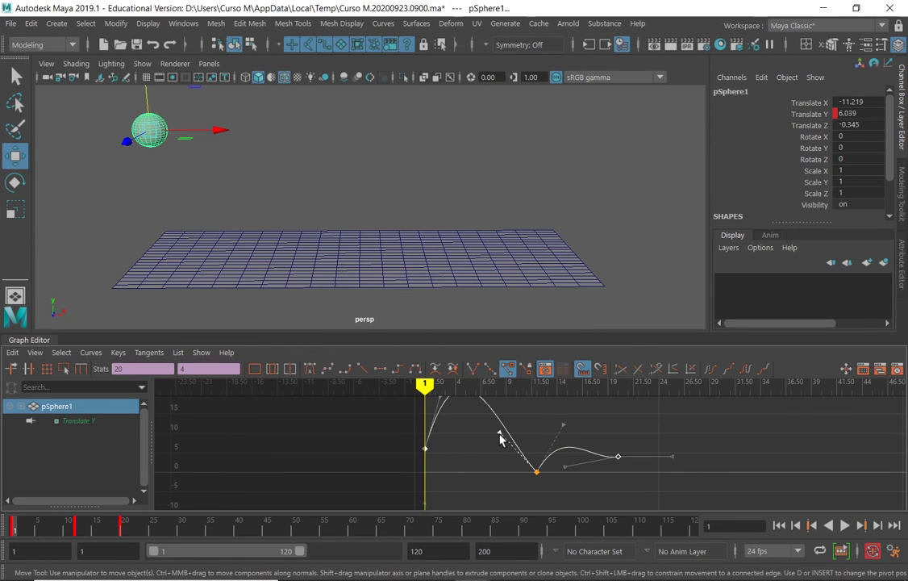
drag(496, 433, 510, 430)
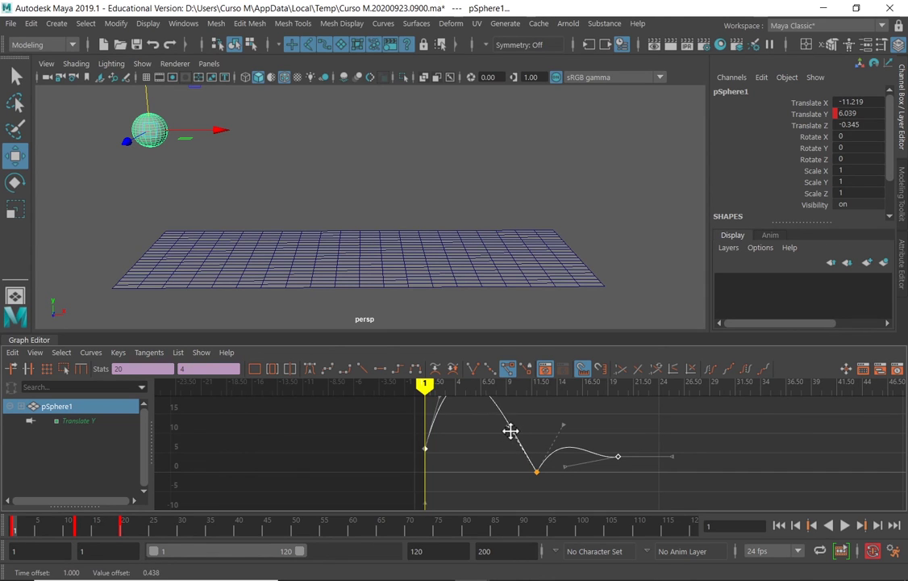
click(587, 442)
alt+middle_drag(588, 442, 560, 438)
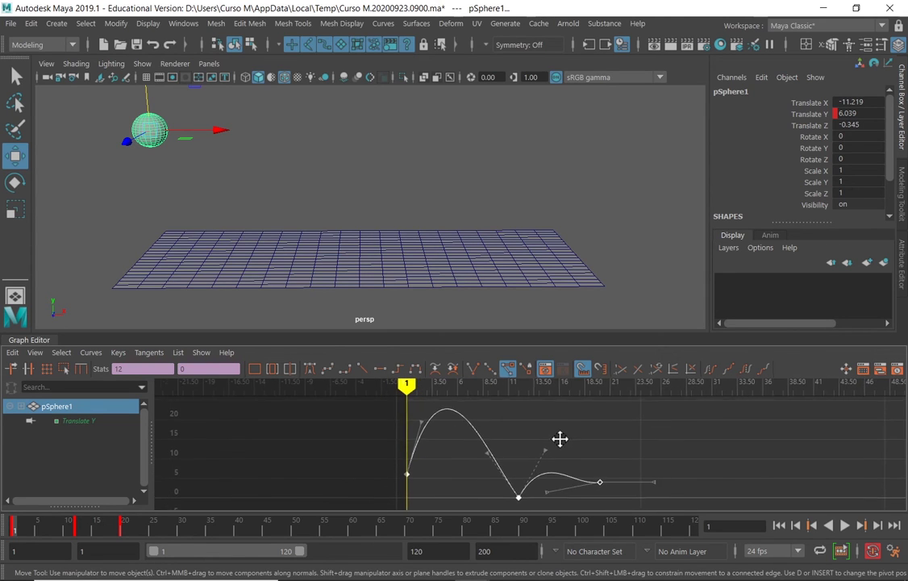
Steepen the frame 12 key's in tangent further so the curve falls more sharply into the contact point
click(486, 458)
click(496, 461)
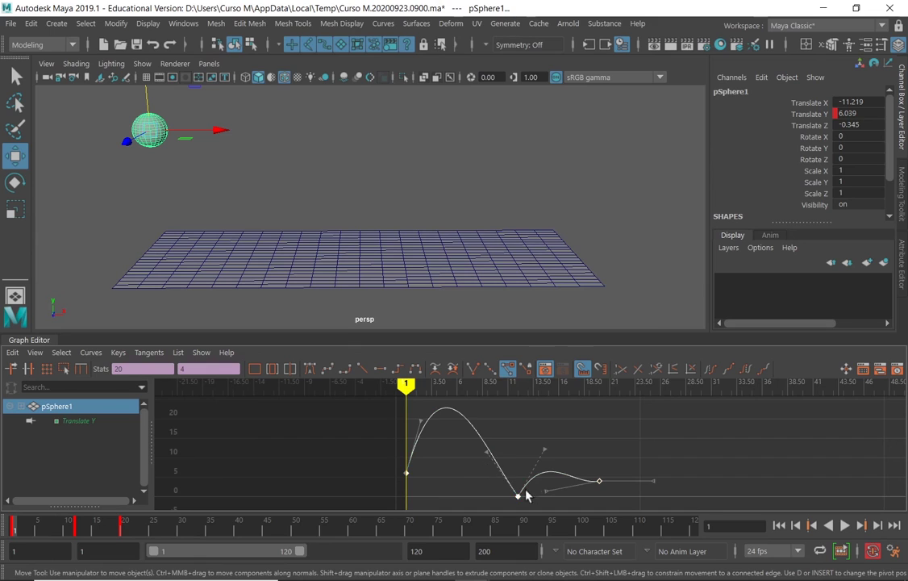
click(488, 456)
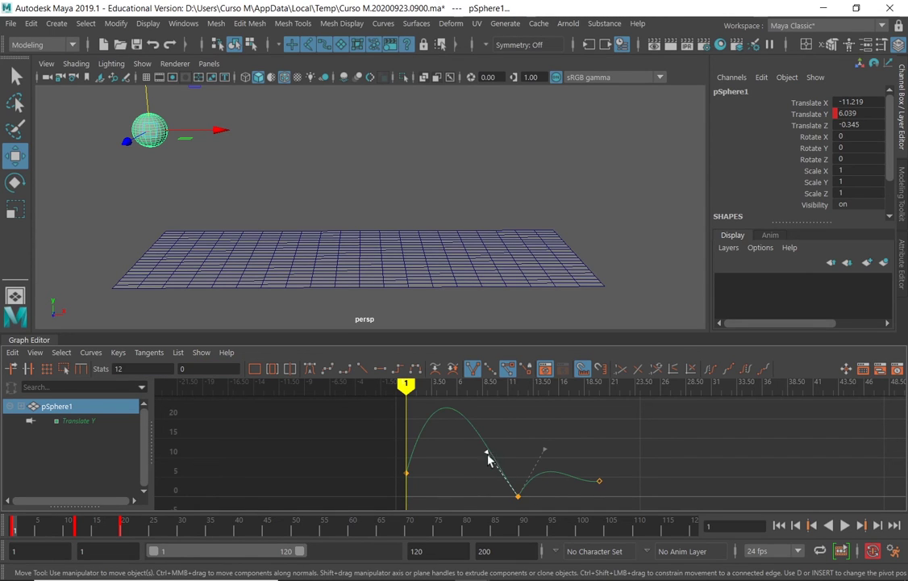
click(488, 457)
mouse_move(483, 460)
mouse_down()
mouse_move(507, 455)
mouse_move(497, 457)
mouse_up()
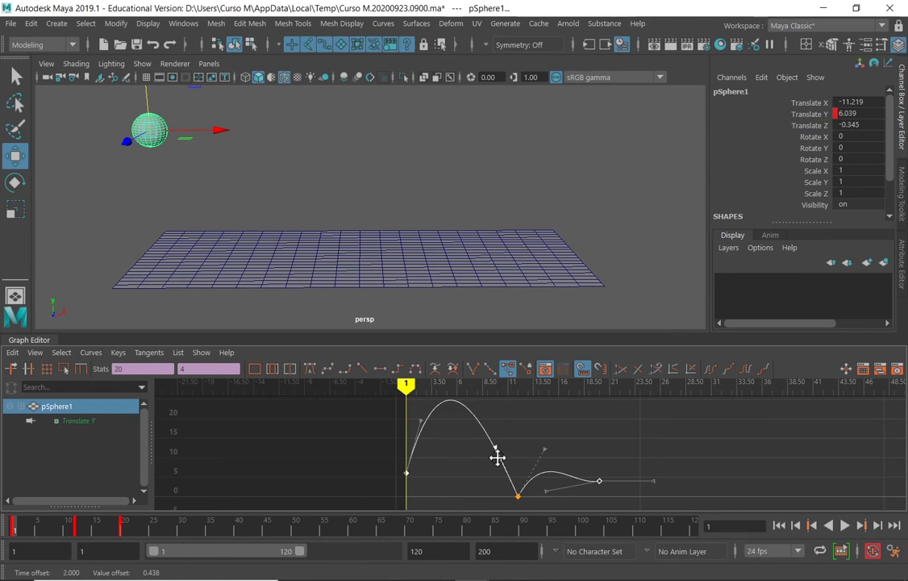
click(365, 389)
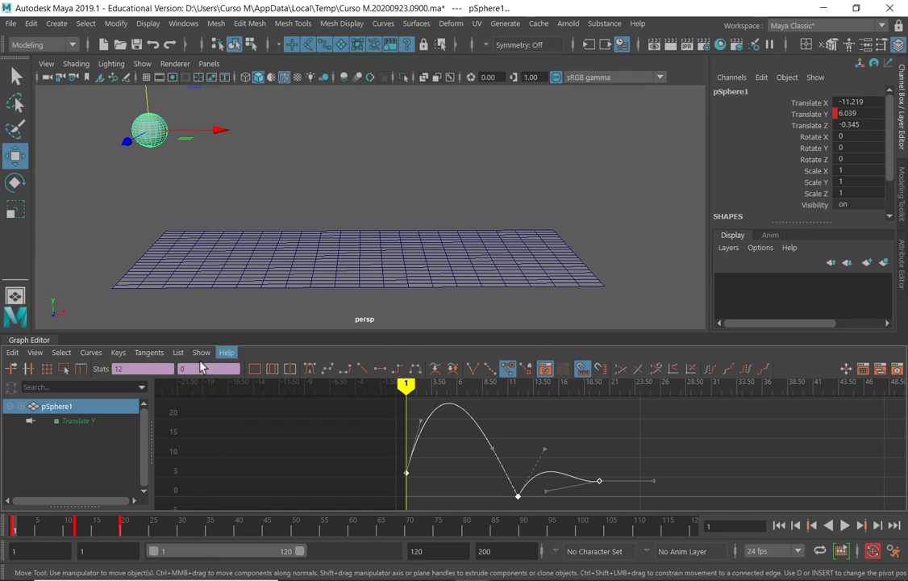
Convert the Translate Y curve to weighted tangents and shorten the frame 12 key's in tangent handle
click(90, 352)
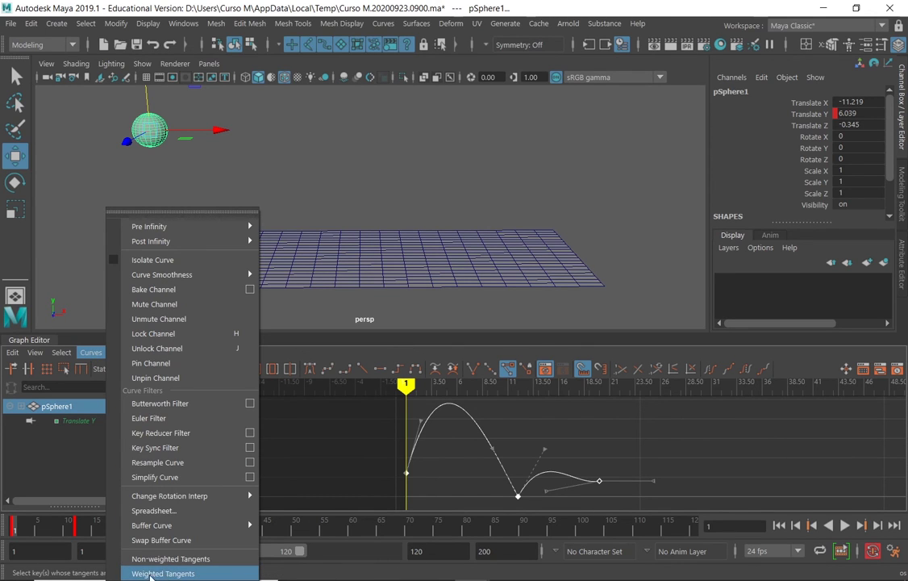
click(173, 573)
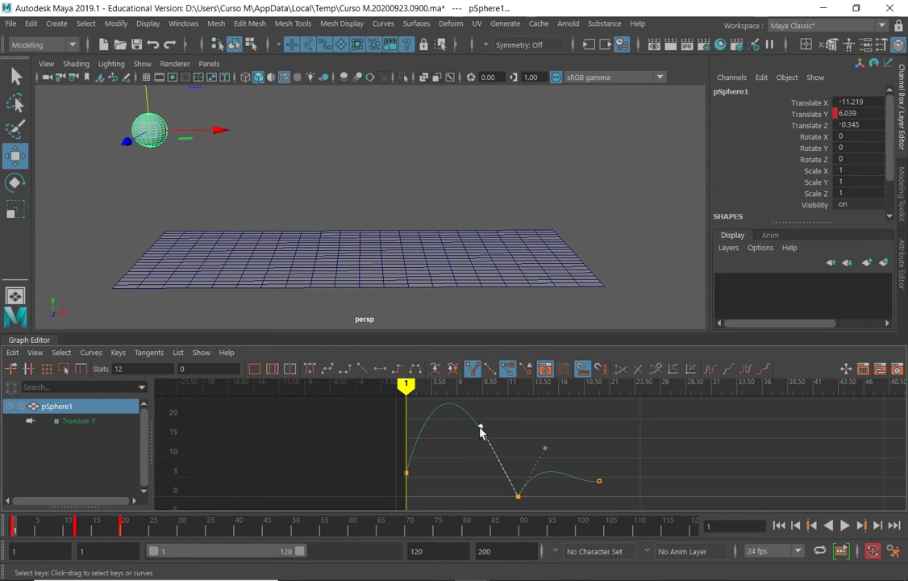
drag(480, 433, 541, 477)
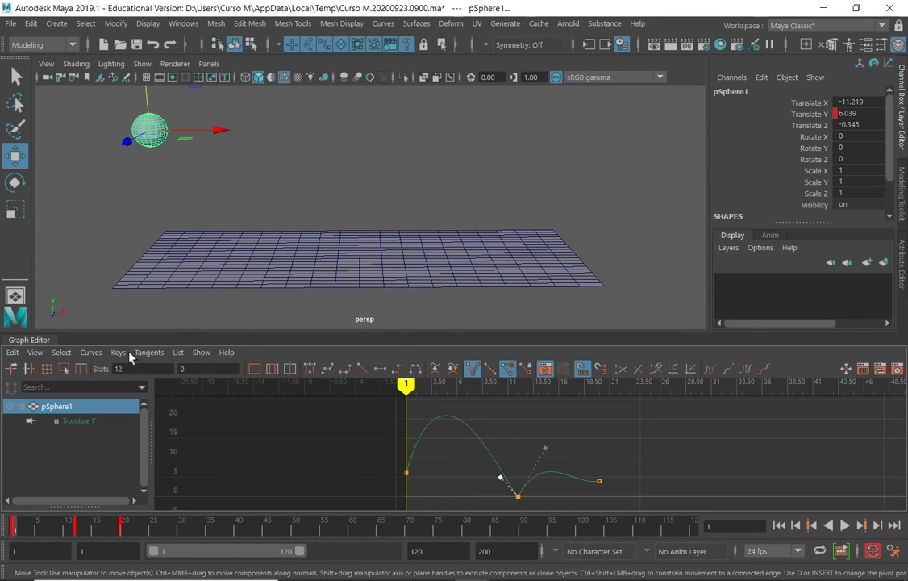
Select the whole Translate Y curve, reapply weighted tangents, and switch it back to non-weighted tangents
click(518, 495)
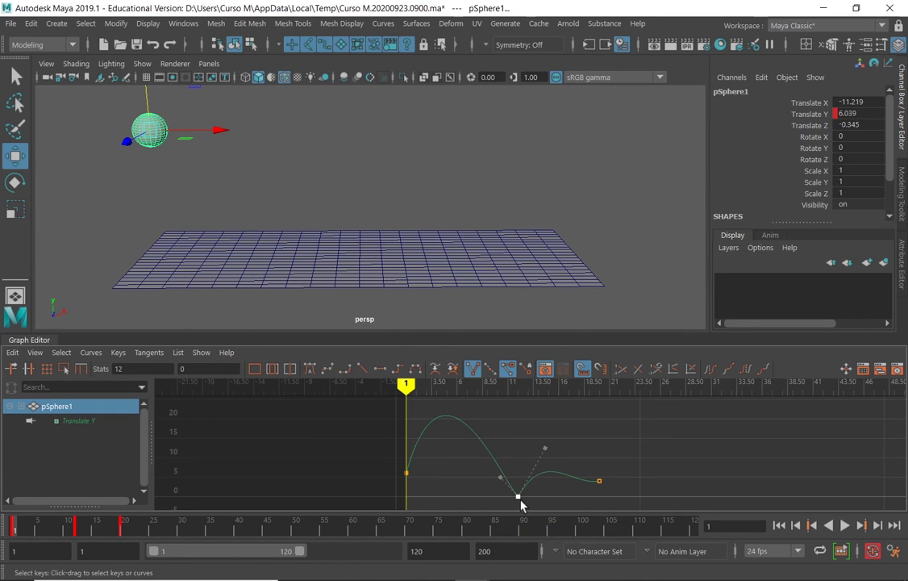
drag(349, 406, 651, 516)
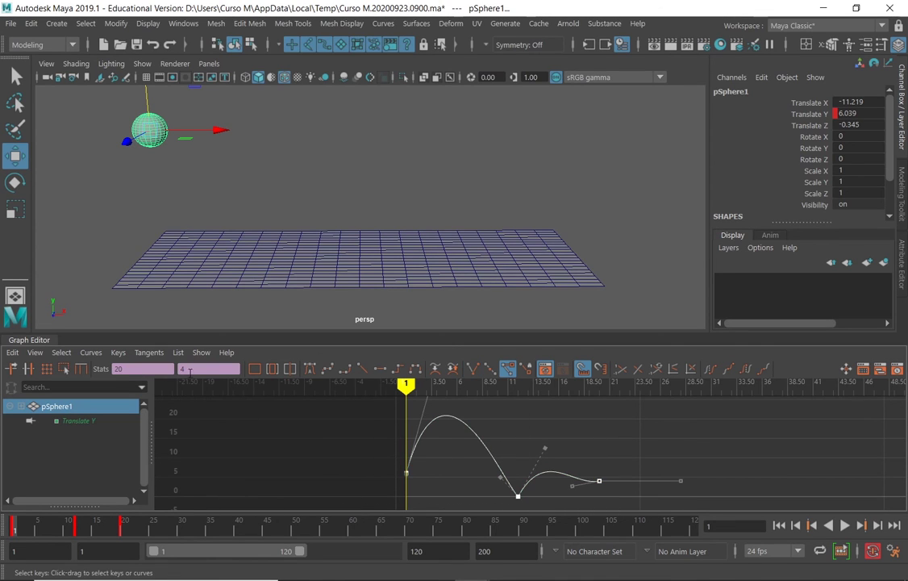
click(90, 352)
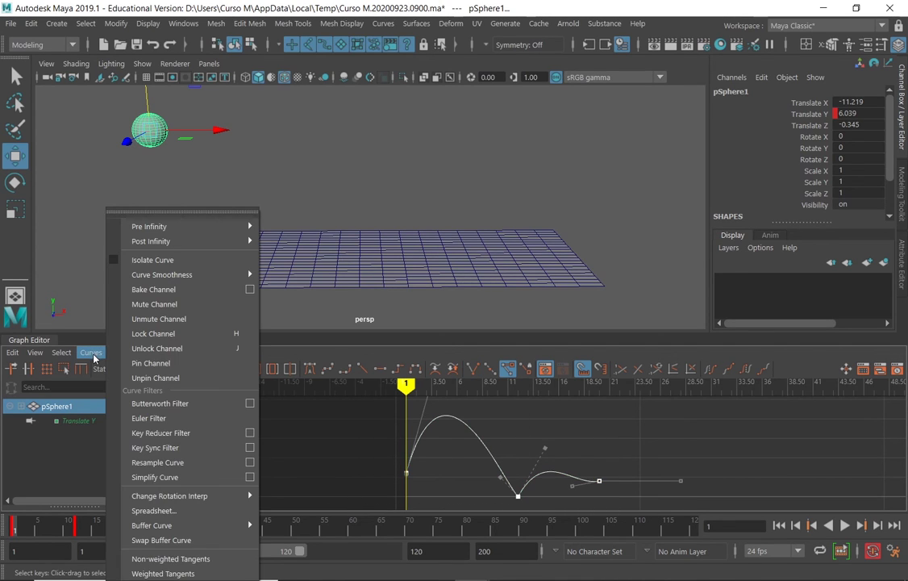
click(165, 573)
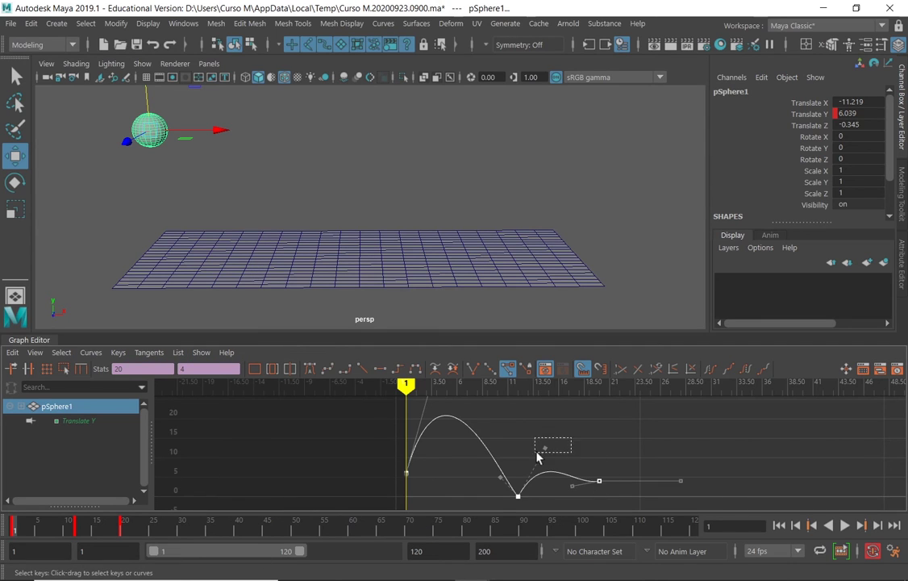
drag(538, 457, 537, 457)
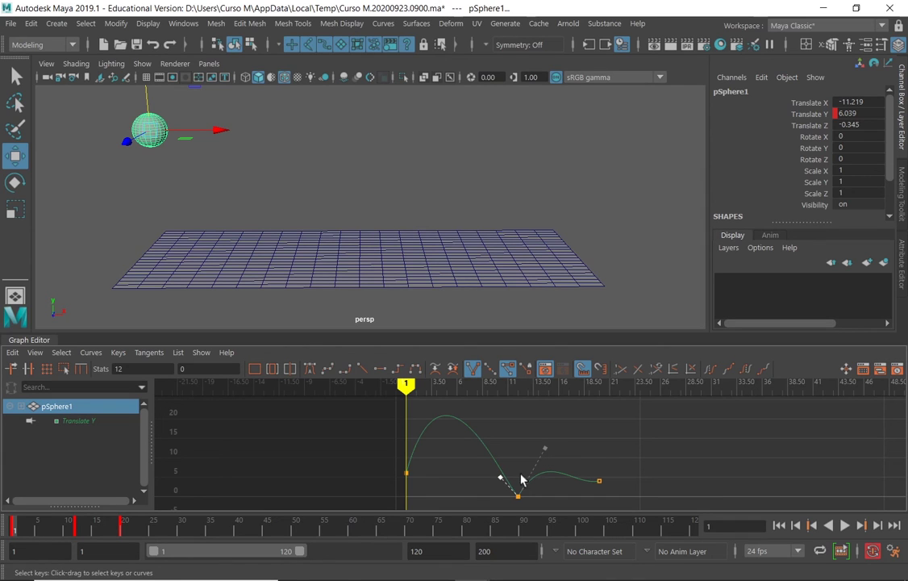
drag(361, 424, 616, 505)
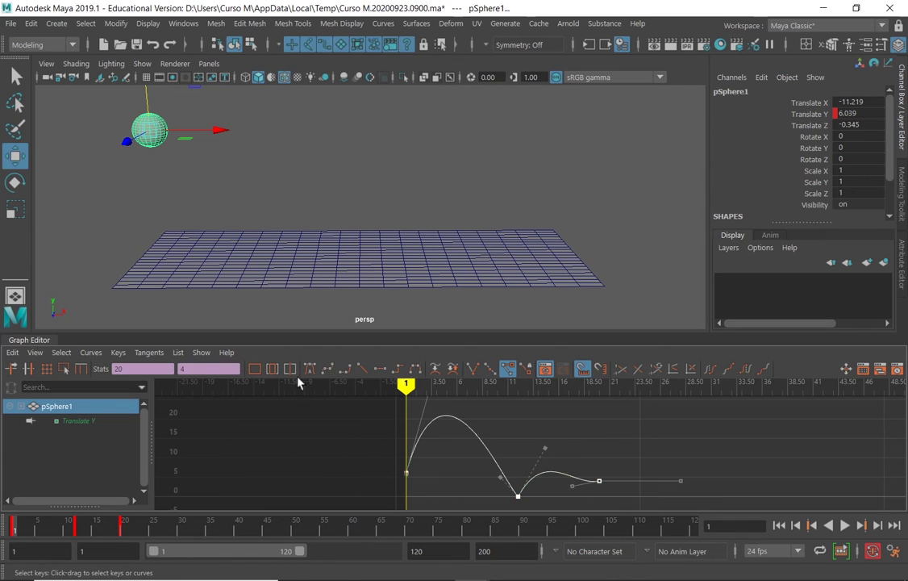
click(94, 358)
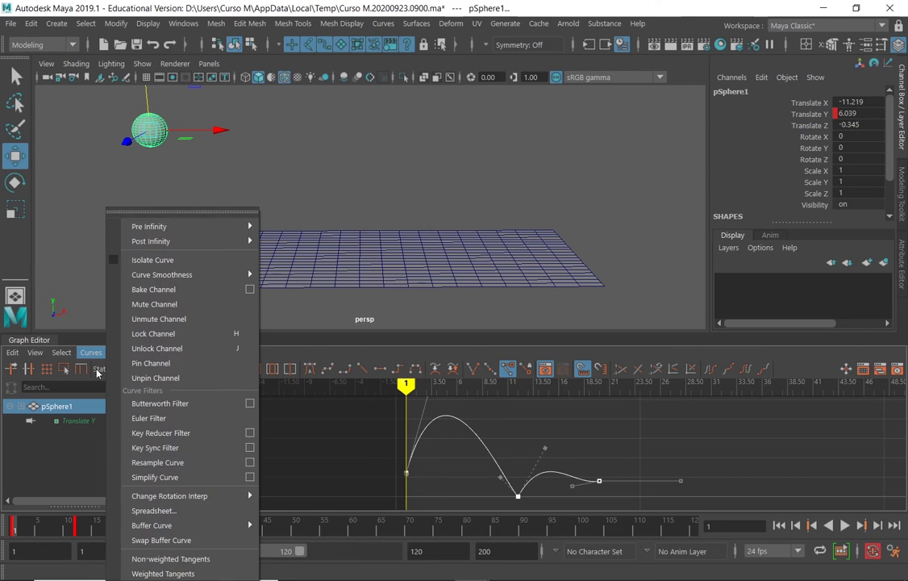
click(172, 564)
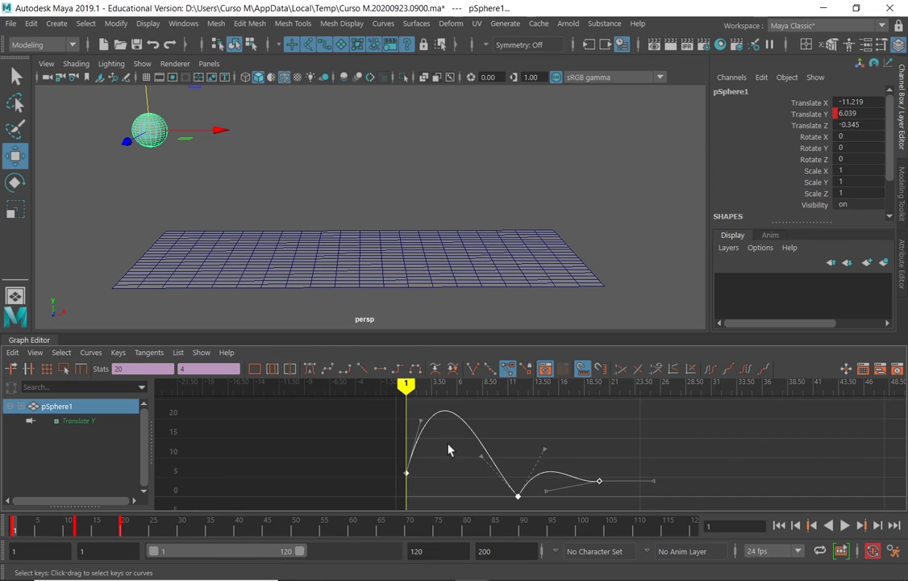
Make the whole Translate Y curve's tangents weighted and shorten both the in and out handles of the frame 12 key
click(91, 353)
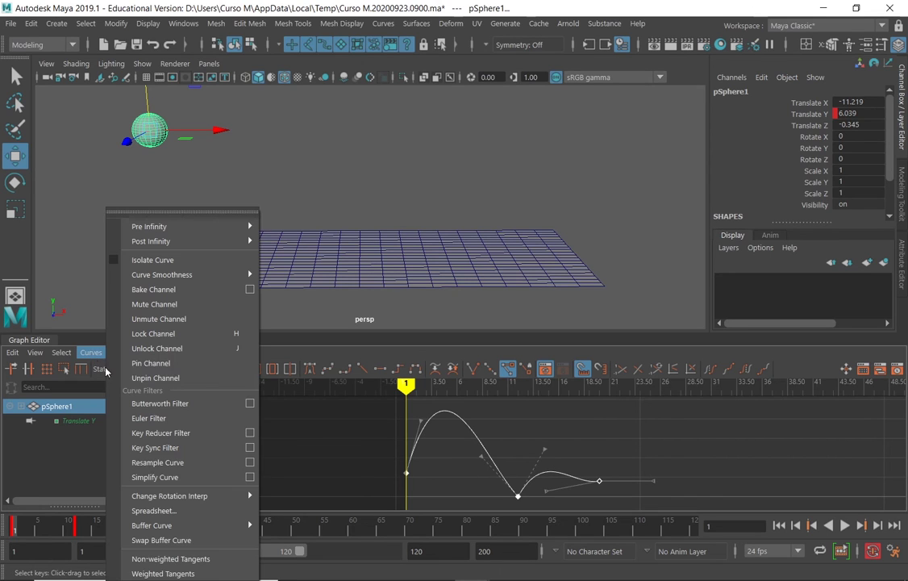
click(166, 574)
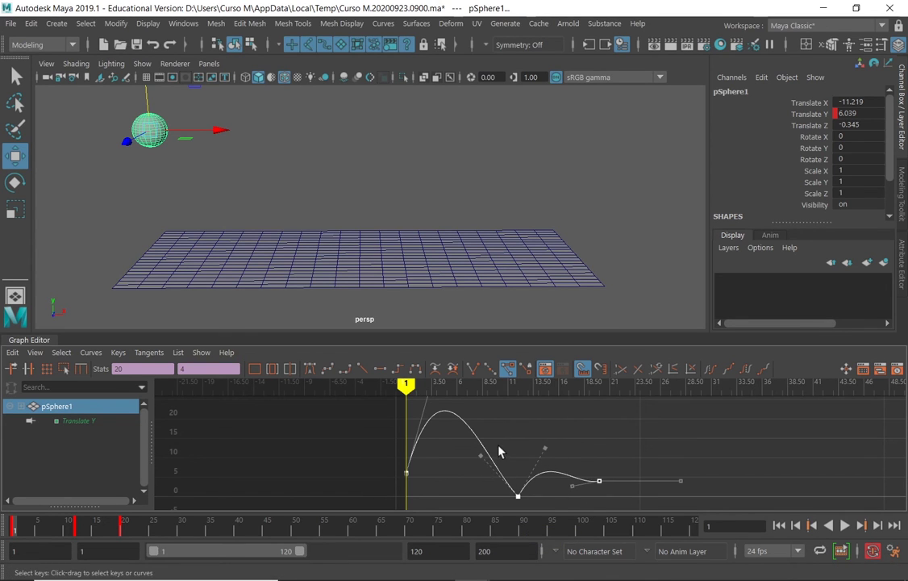
drag(499, 452, 471, 467)
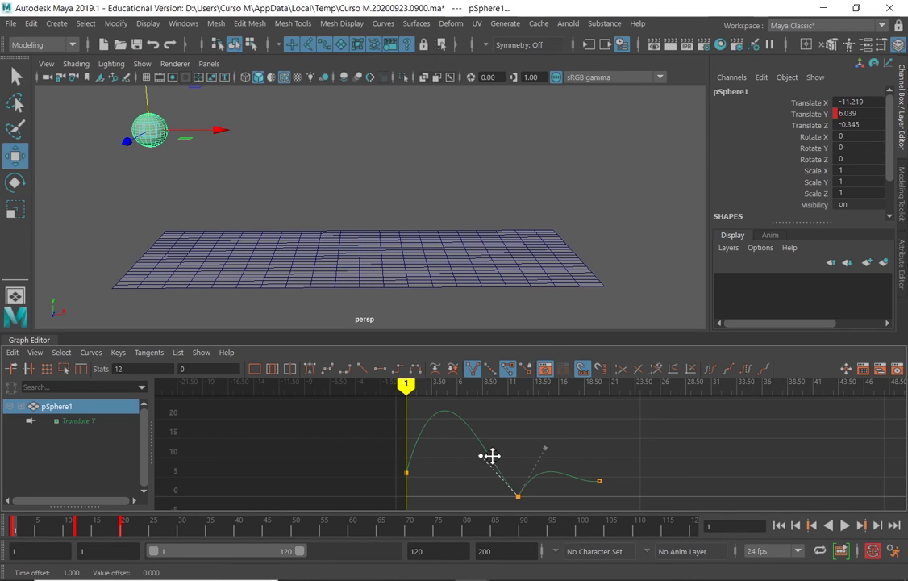
middle_drag(491, 456, 508, 472)
click(544, 446)
click(500, 478)
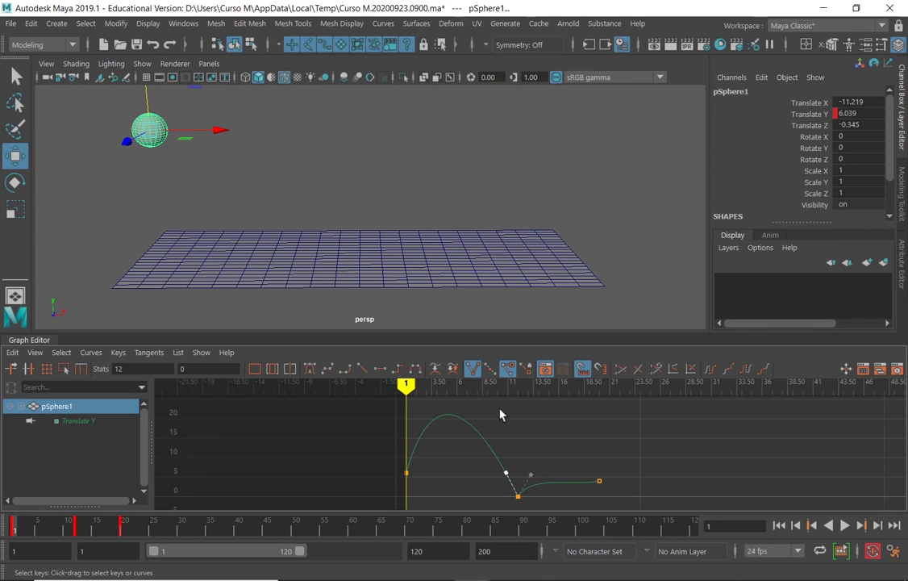
Move the last Translate Y key to frame 17 at a value of about 19.6
click(530, 475)
click(600, 482)
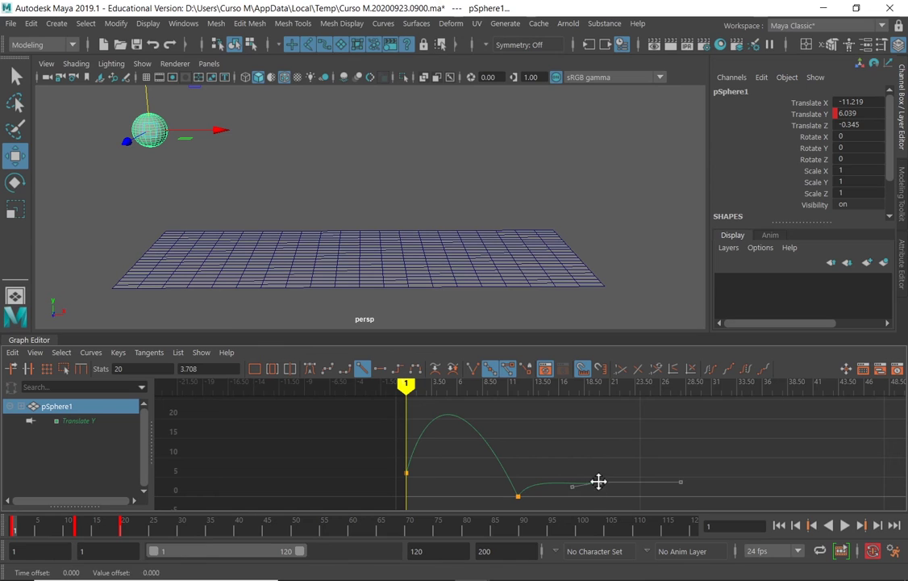
drag(600, 480, 526, 444)
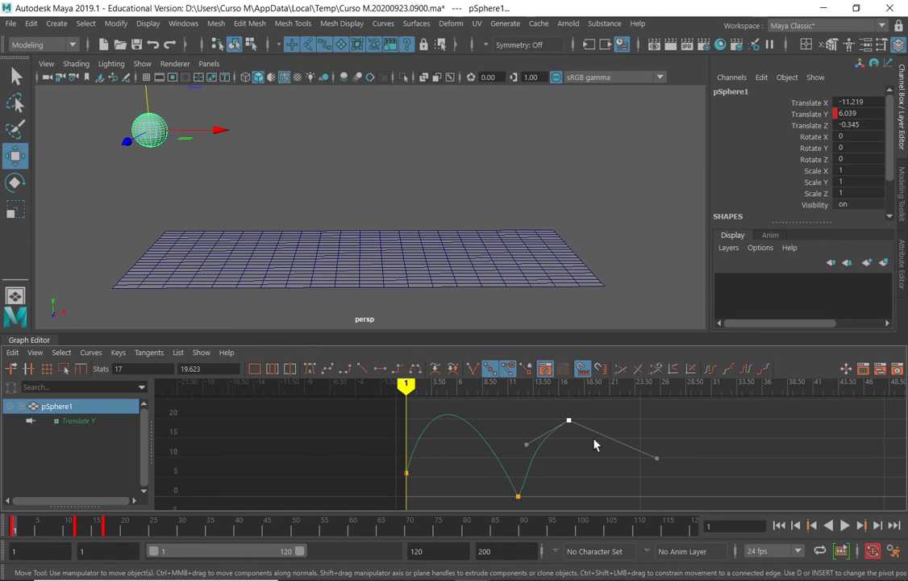
Break the frame 17 key's tangents and shorten its in tangent handle
click(472, 368)
click(526, 443)
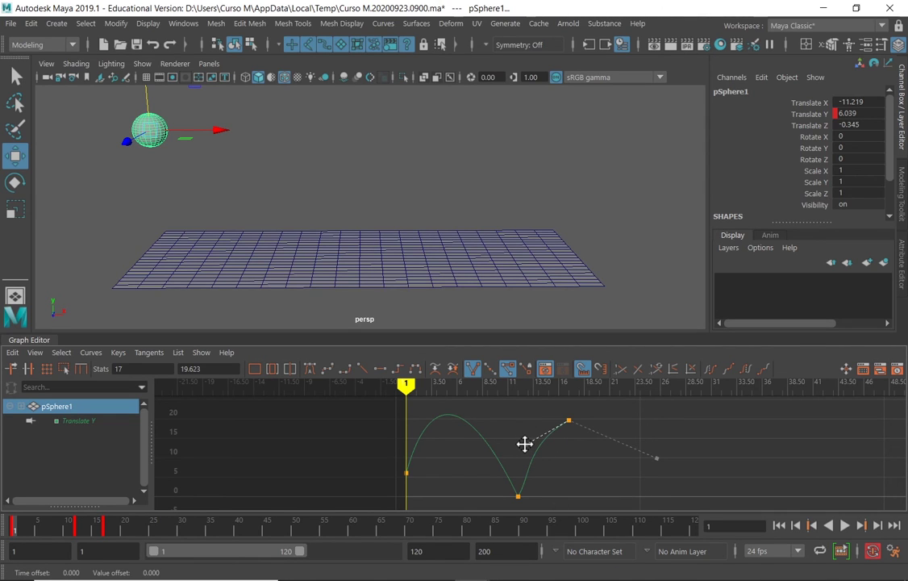
drag(525, 444, 535, 442)
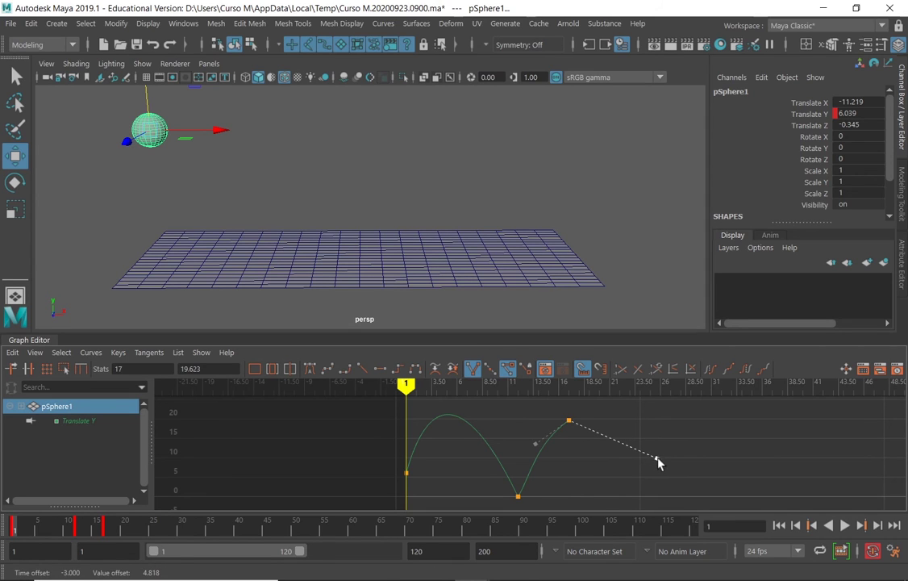
click(657, 460)
middle_drag(660, 462, 648, 455)
click(535, 443)
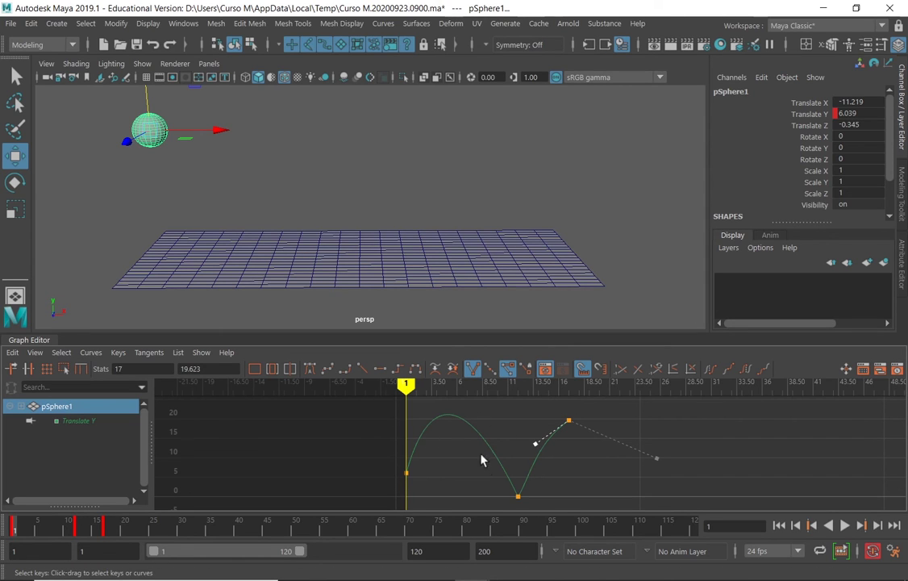
Try to adjust the out tangent handle of the frame 1 key
mouse_move(393, 390)
mouse_down()
mouse_move(448, 390)
mouse_move(395, 390)
mouse_up()
click(408, 473)
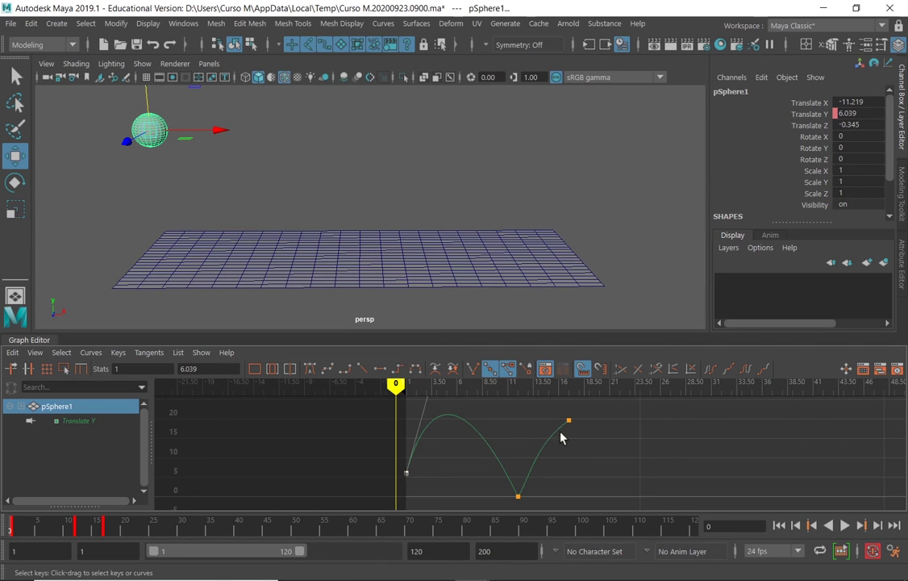
alt+right_drag(561, 433, 500, 442)
click(500, 415)
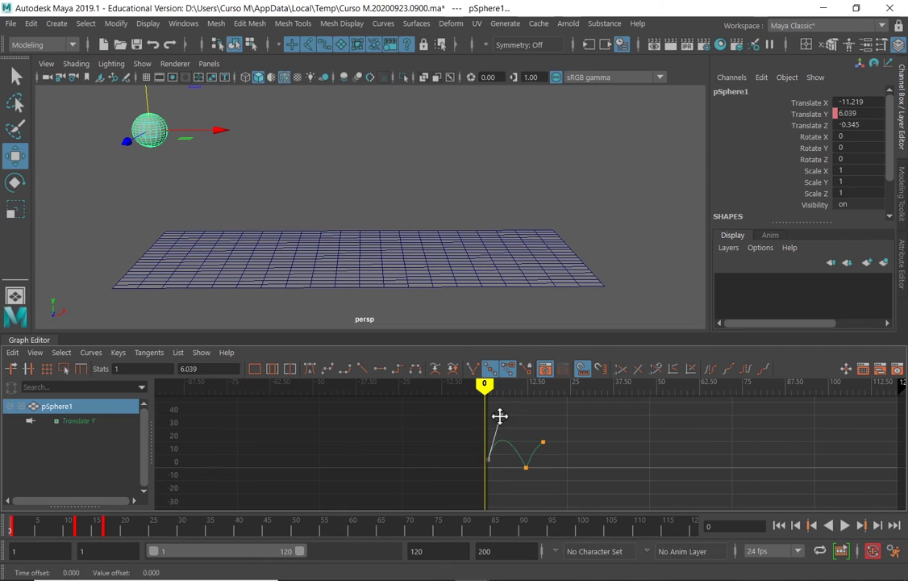
middle_drag(497, 423, 511, 446)
click(504, 463)
Select the whole Translate Y curve, apply weighted tangents, and break the tangents of all its keys
drag(462, 425, 573, 485)
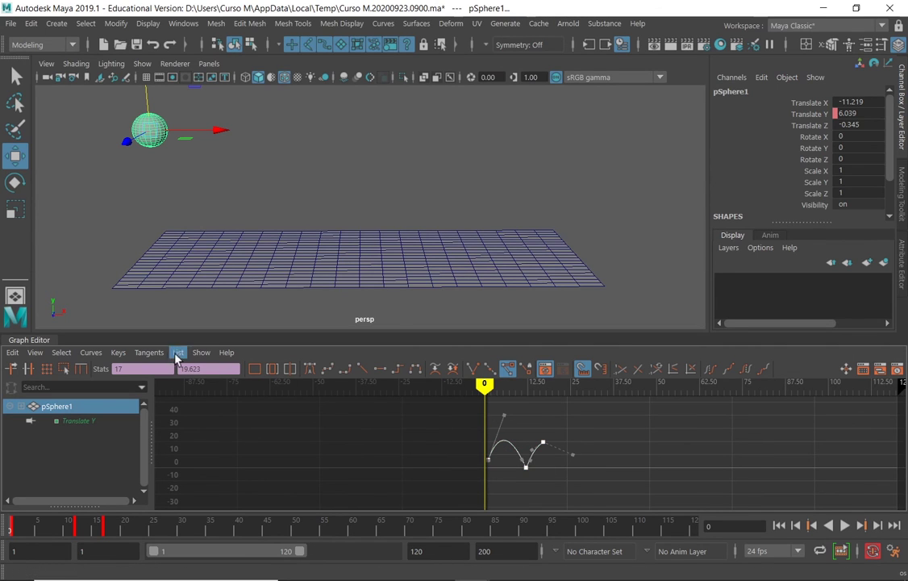
click(91, 354)
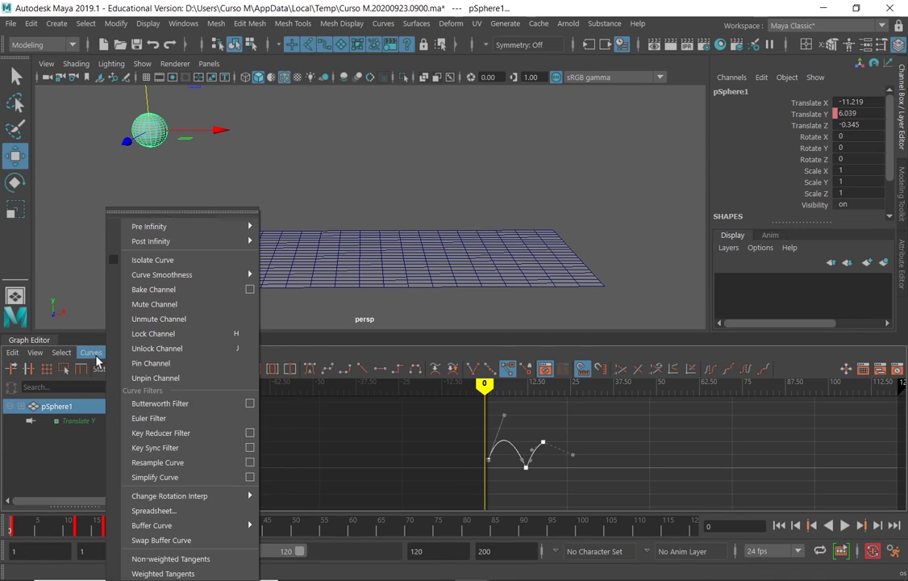
click(165, 573)
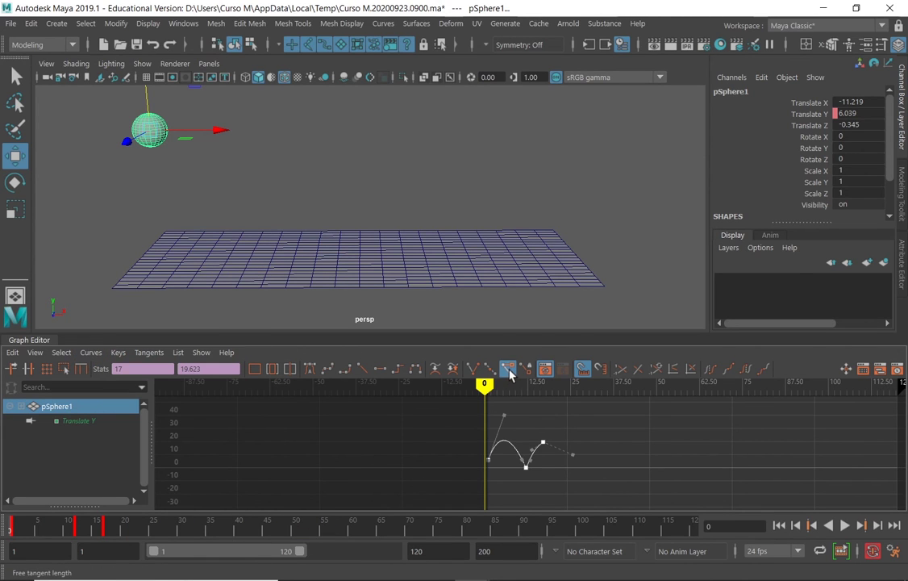
click(483, 372)
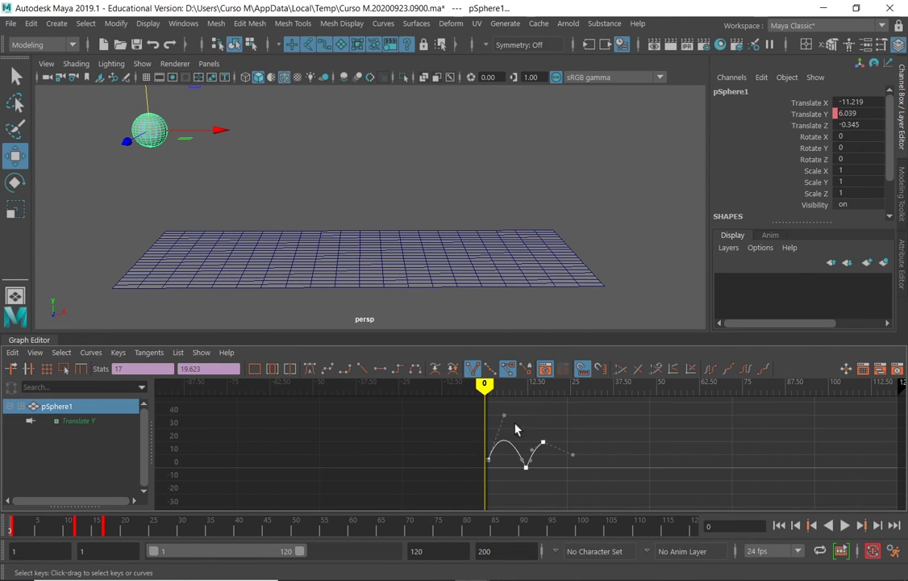
Swing the out tangent handles of the whole selected curve downward together, starting from the frame 1 key's handle
click(500, 450)
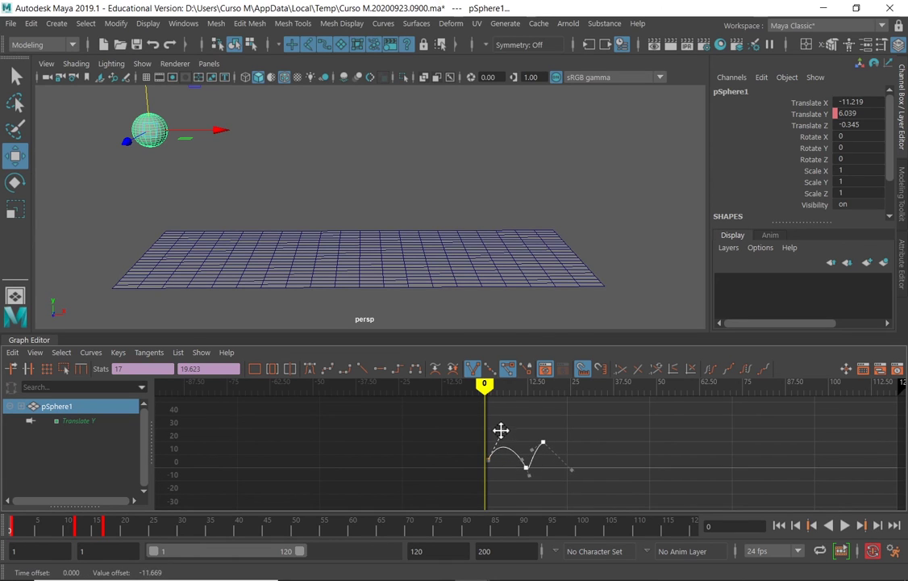
click(501, 444)
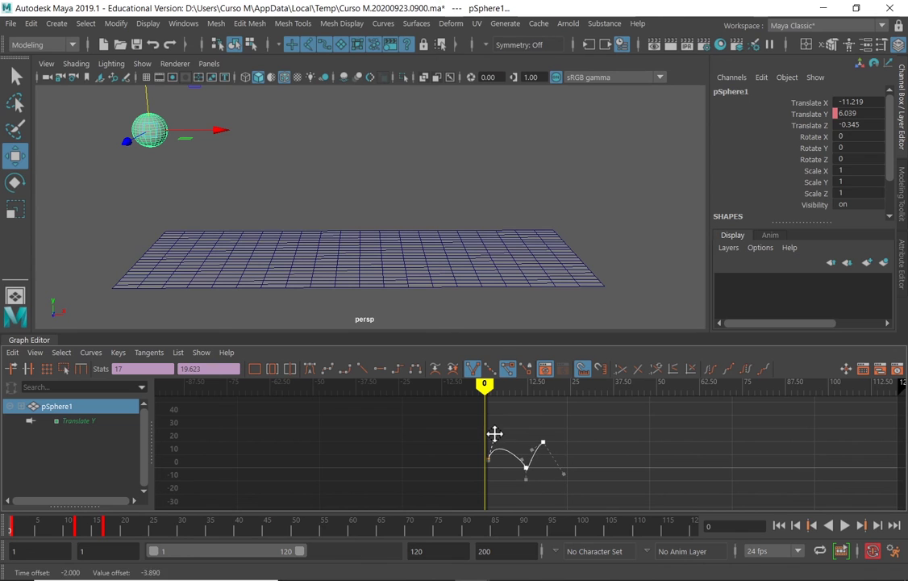
click(496, 440)
scroll(522, 440, up, 5)
mouse_move(426, 440)
alt+middle_down()
mouse_move(510, 441)
mouse_move(495, 442)
alt+middle_up()
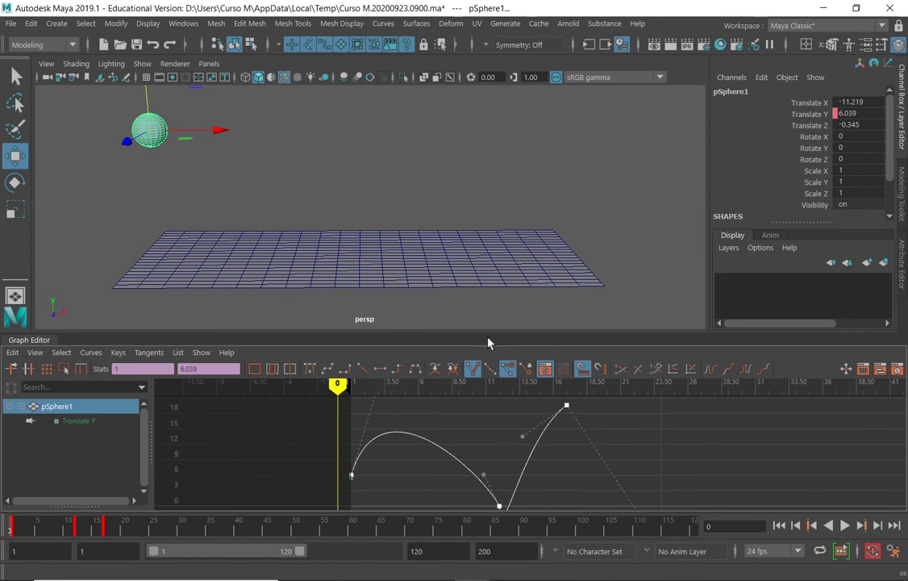
Enlarge the Graph Editor and flatten the frame 1 key's out tangent to nearly horizontal
drag(488, 330, 529, 251)
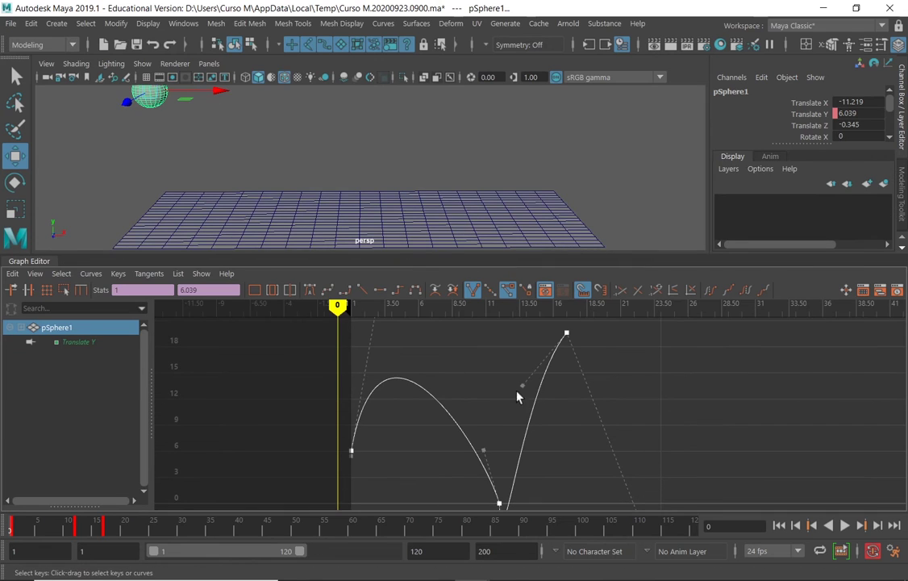
alt+right_drag(542, 411, 519, 425)
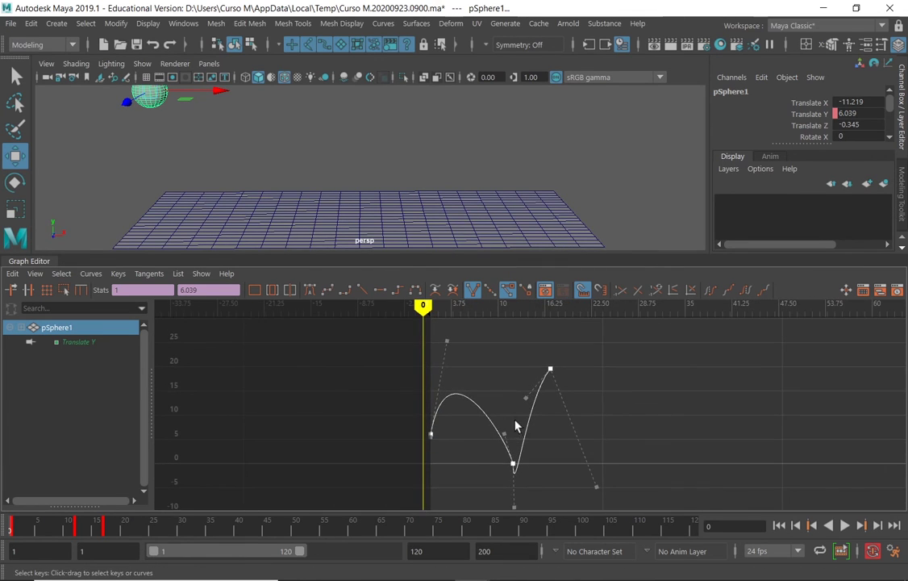
alt+middle_drag(519, 426, 343, 403)
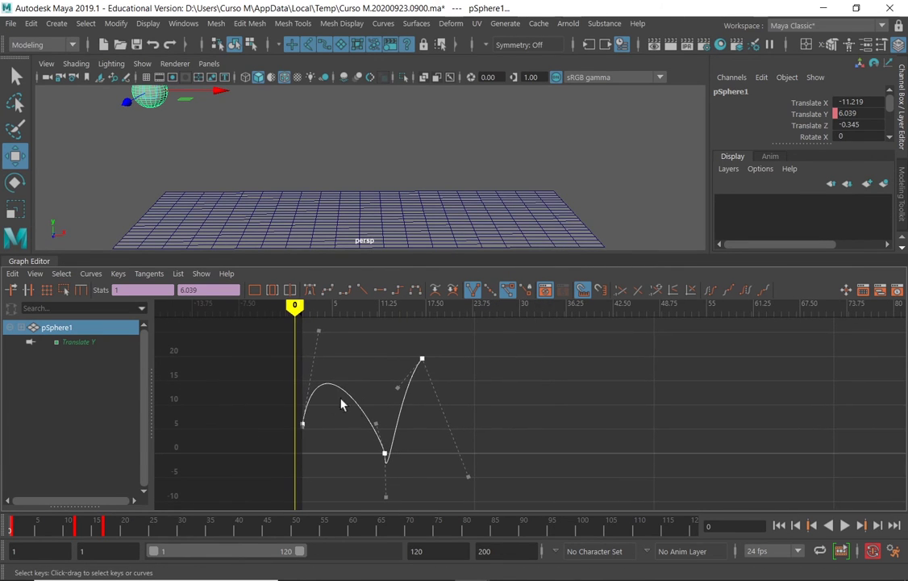
click(304, 422)
drag(317, 336, 333, 425)
Raise the frame 12 key's out tangent so the curve rebounds upward from the contact point
click(387, 458)
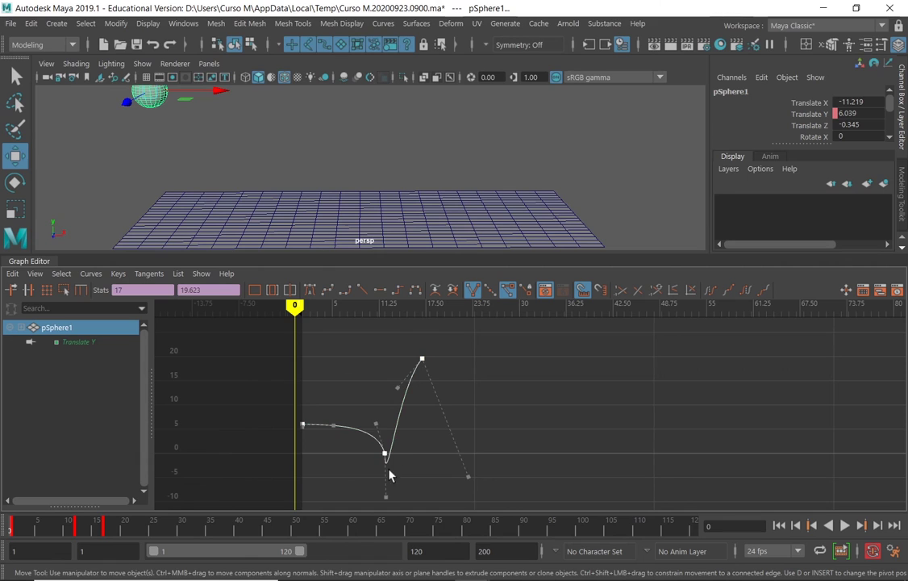
drag(386, 499, 395, 425)
click(411, 451)
click(398, 460)
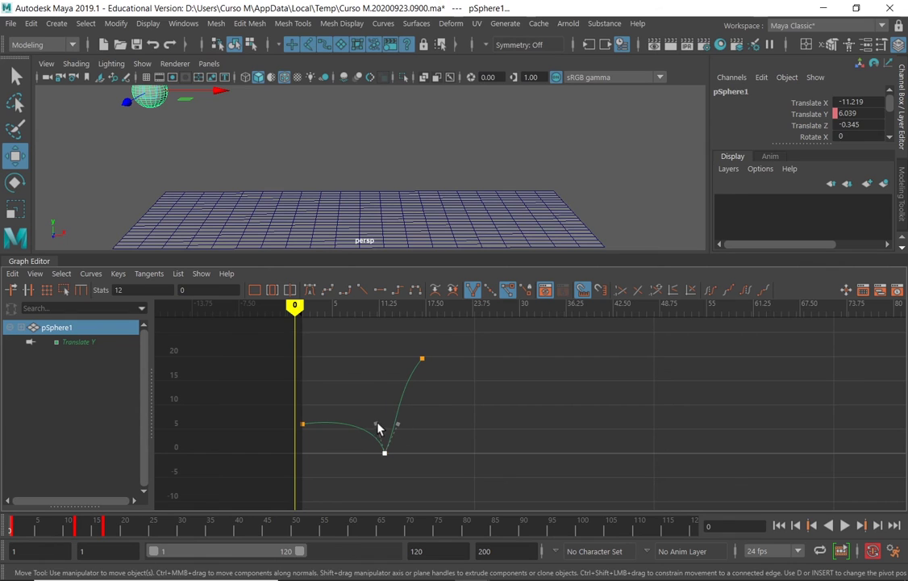
Move the last key to frame 19 at about 0.27 and angle its in tangent to form a rounded second bounce
drag(421, 358, 434, 426)
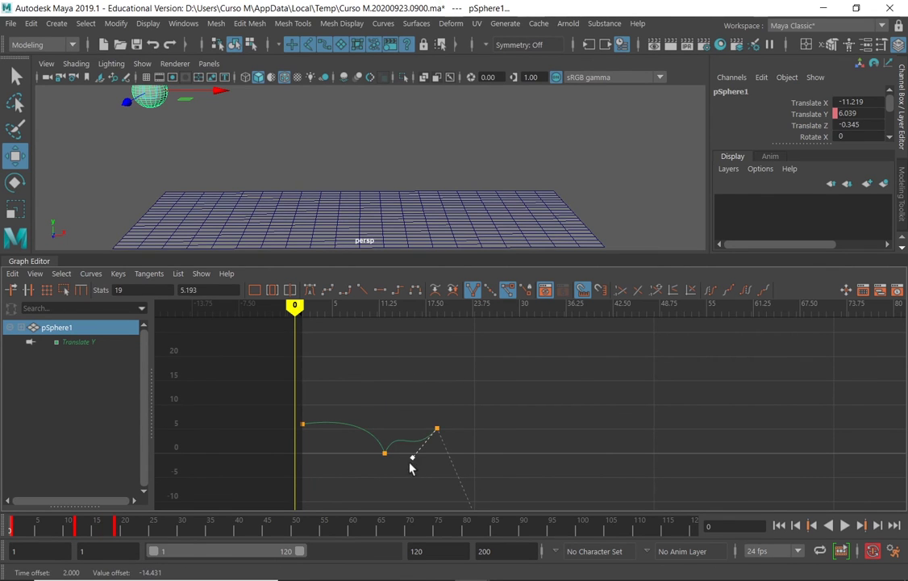
mouse_move(413, 457)
mouse_down()
mouse_move(404, 436)
mouse_move(434, 444)
mouse_move(418, 432)
mouse_move(439, 446)
mouse_move(414, 435)
mouse_move(409, 445)
mouse_up()
Raise the frame 1 key to about 8.15, tilt its out tangent slightly downward, and frame the whole curve
drag(304, 424, 337, 416)
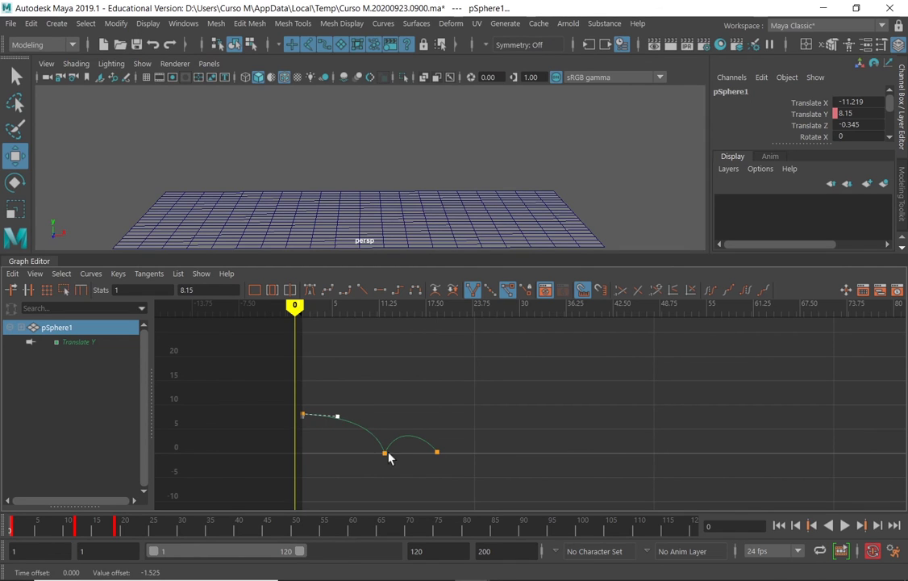
drag(338, 420, 392, 450)
key(f)
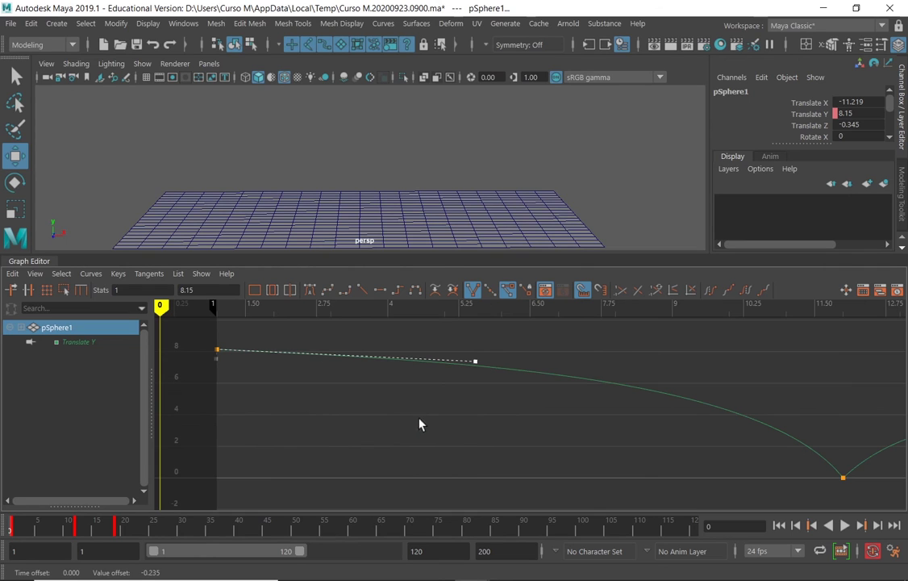
key(a)
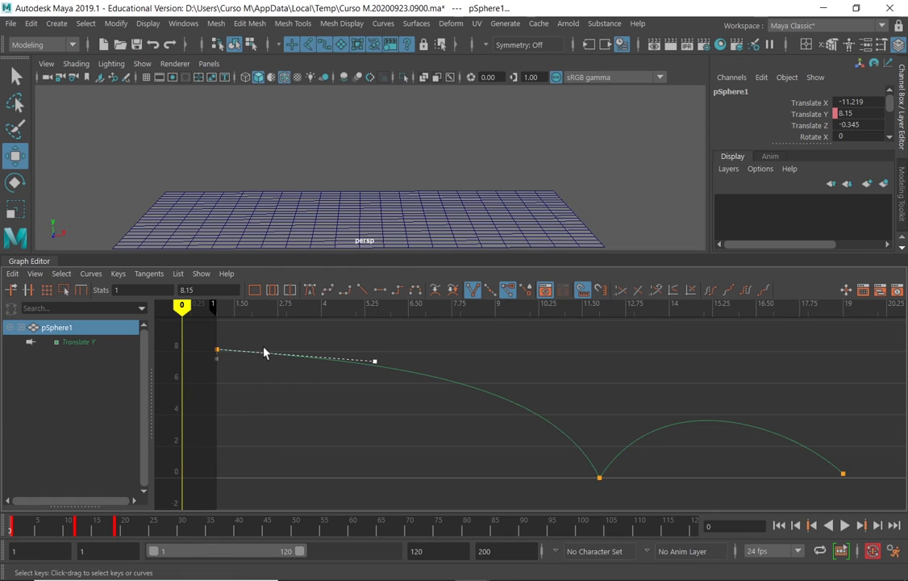
Select the frame 1 and frame 12 keys together, activate the Scale tool, and clear the selection
drag(199, 333, 653, 490)
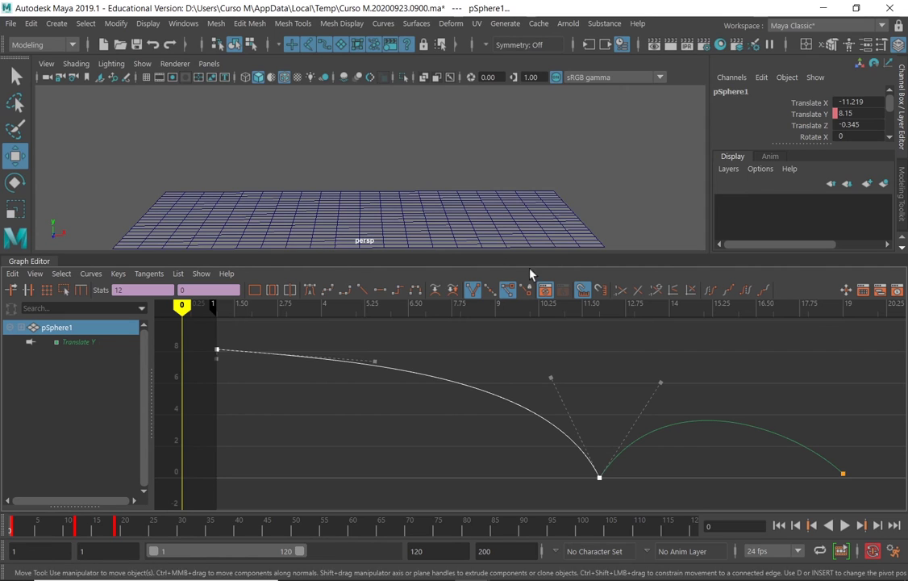
click(610, 371)
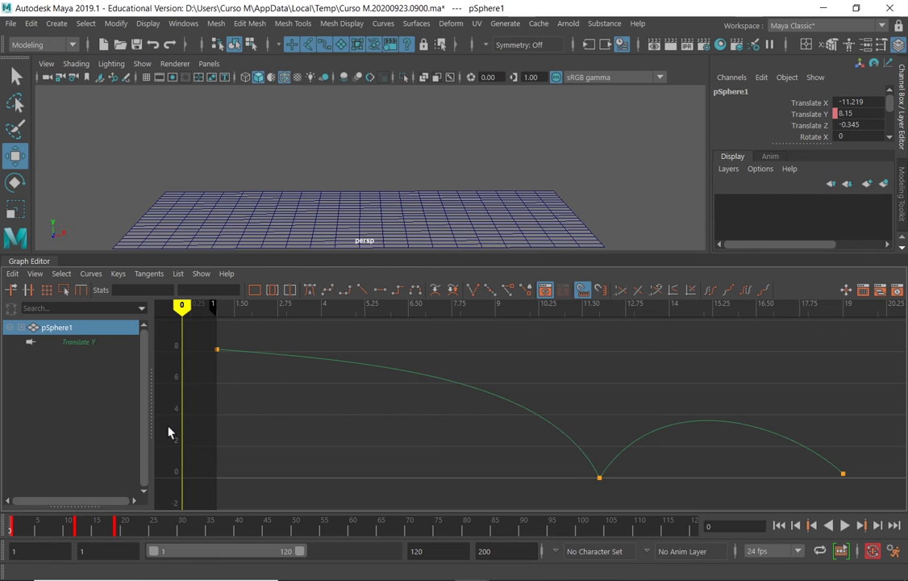
drag(205, 322, 621, 496)
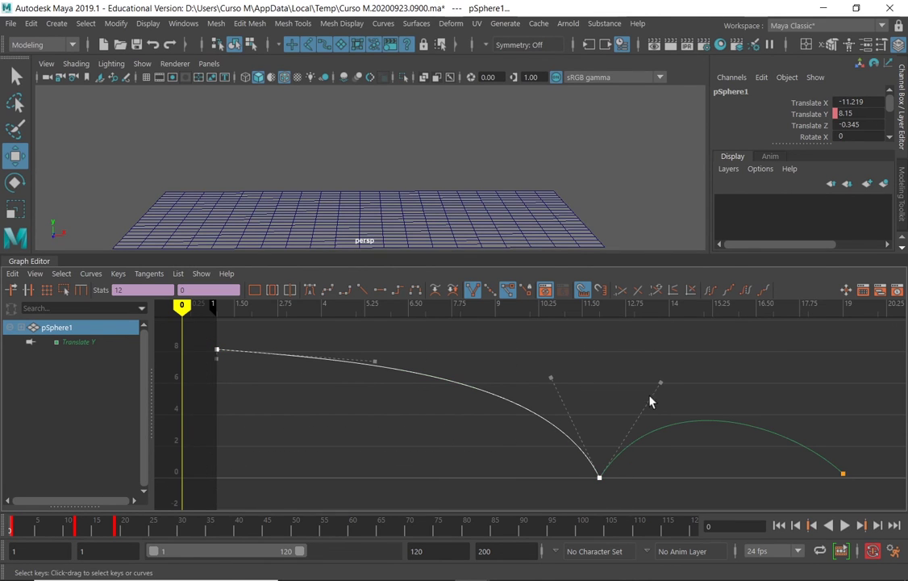
key(r)
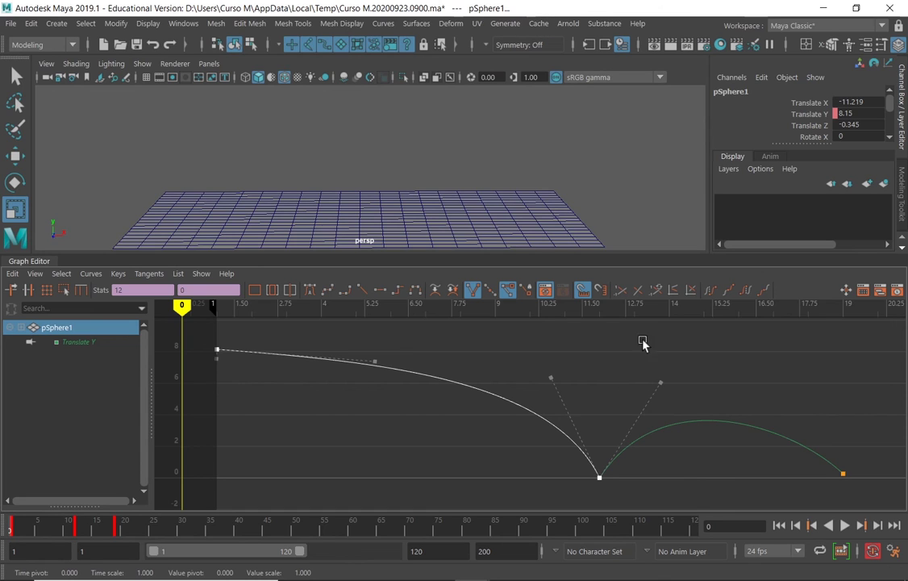
click(643, 363)
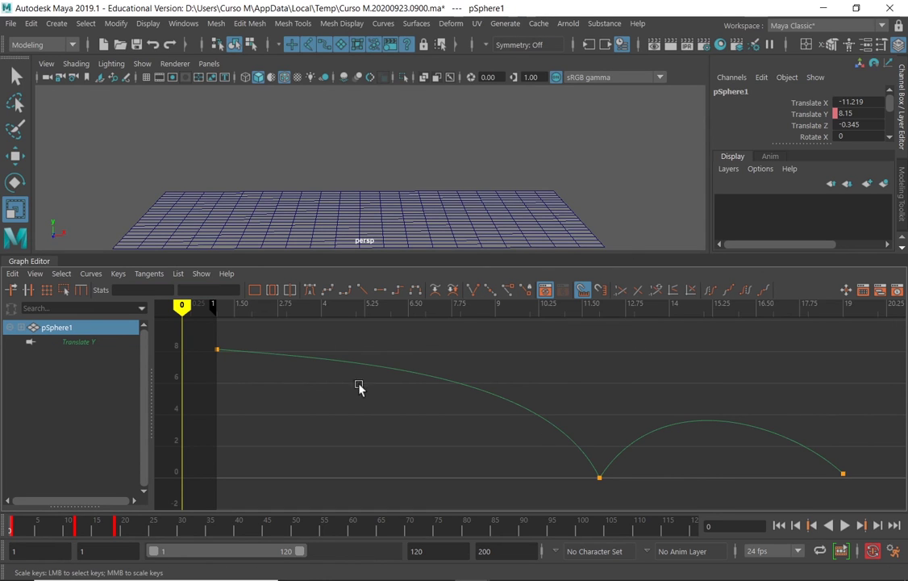
Scrub and play back the animation in the perspective view to check the sphere's bounce
mouse_move(184, 307)
mouse_down()
mouse_move(604, 343)
mouse_move(482, 338)
mouse_up()
alt+right_drag(486, 186, 356, 186)
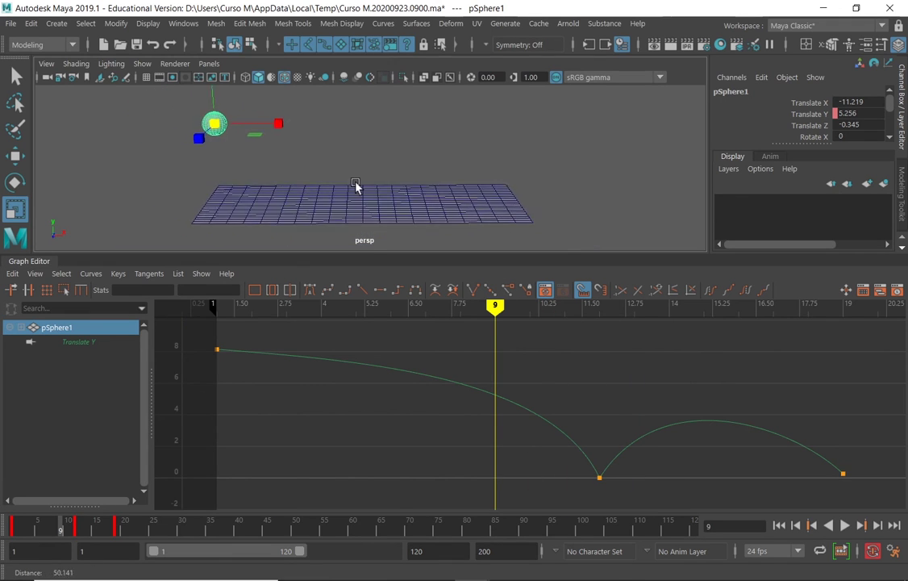
mouse_move(356, 186)
alt+mouse_down()
mouse_move(416, 169)
mouse_move(424, 229)
alt+mouse_up()
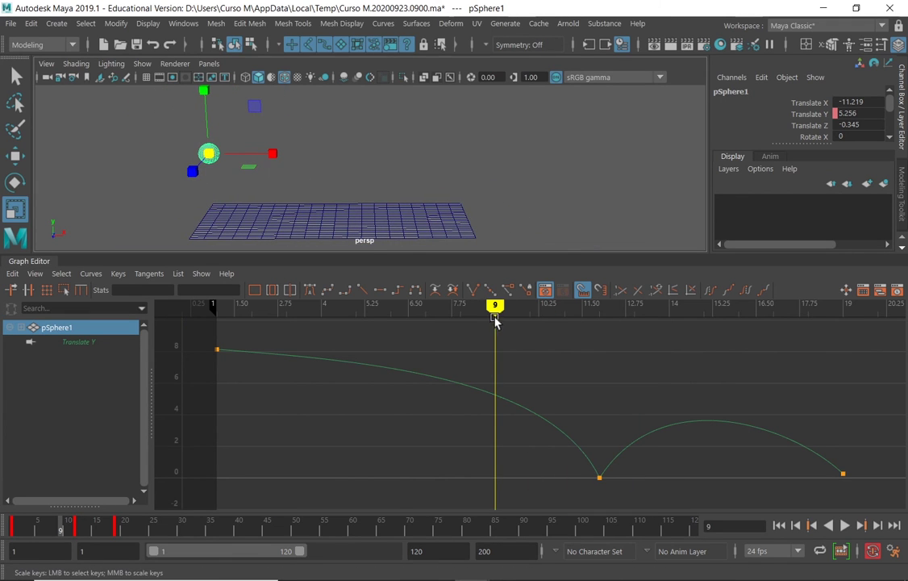
drag(495, 320, 391, 309)
key(alt+v)
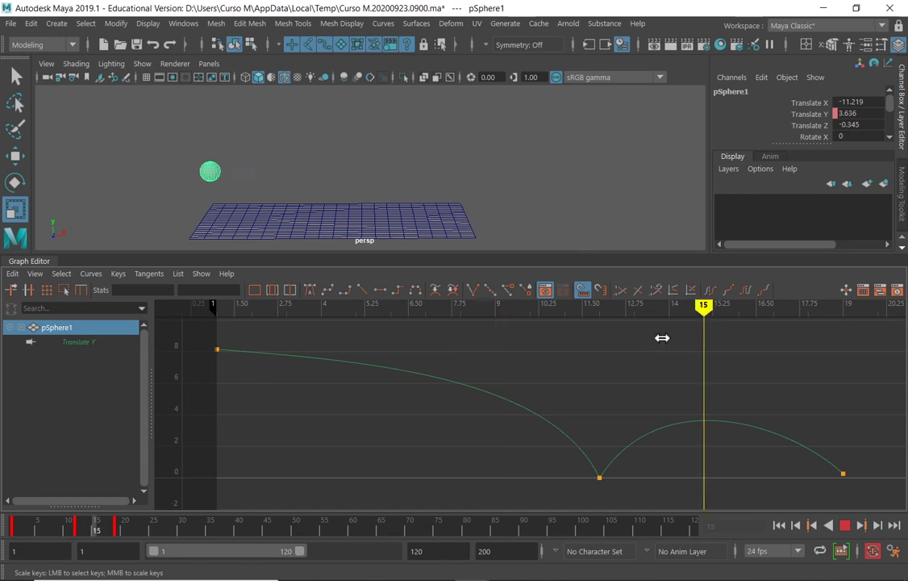
mouse_move(661, 338)
mouse_down()
mouse_move(438, 322)
mouse_move(736, 358)
mouse_move(343, 321)
mouse_move(854, 371)
mouse_move(640, 351)
mouse_move(738, 364)
mouse_up()
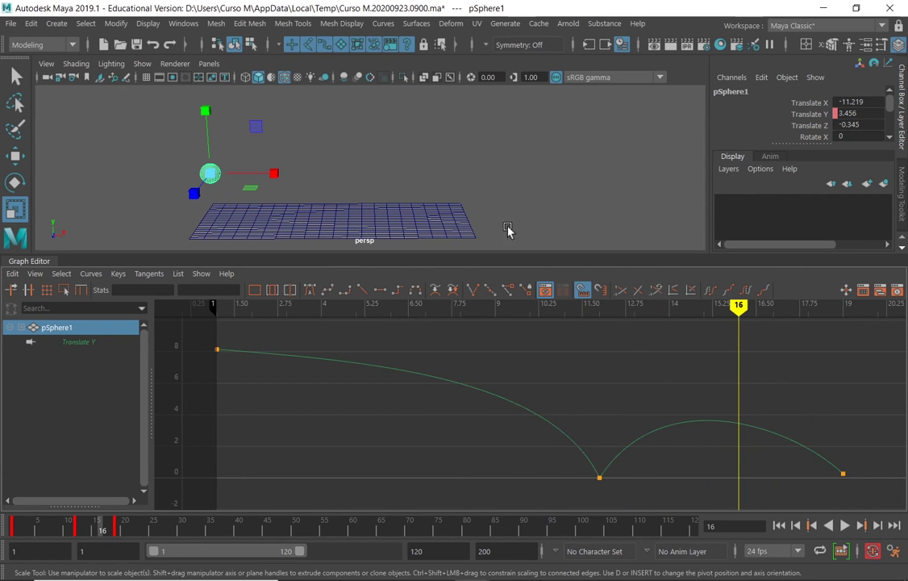
Select the frame 12 and frame 19 keys together and set their value to 0
alt+right_drag(703, 414, 681, 410)
alt+middle_drag(682, 409, 486, 403)
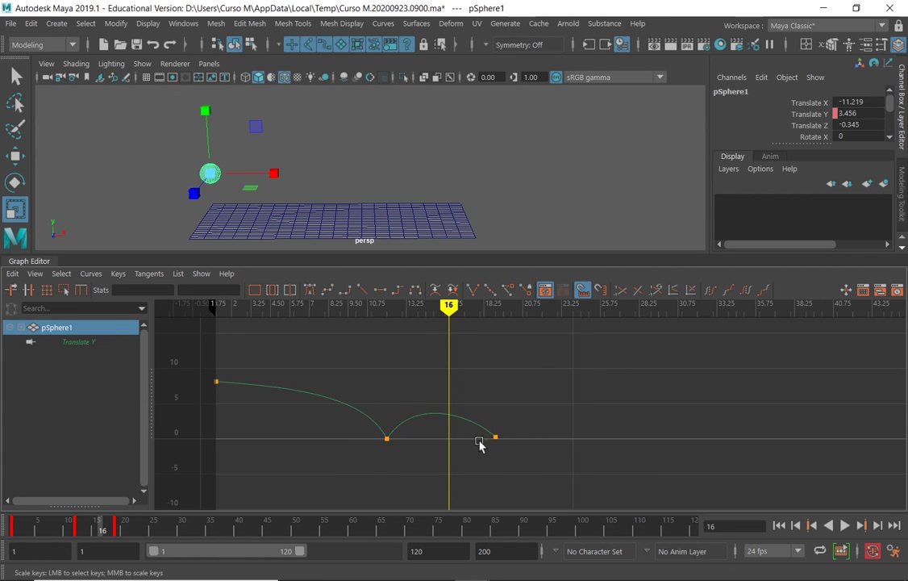
drag(370, 433, 530, 472)
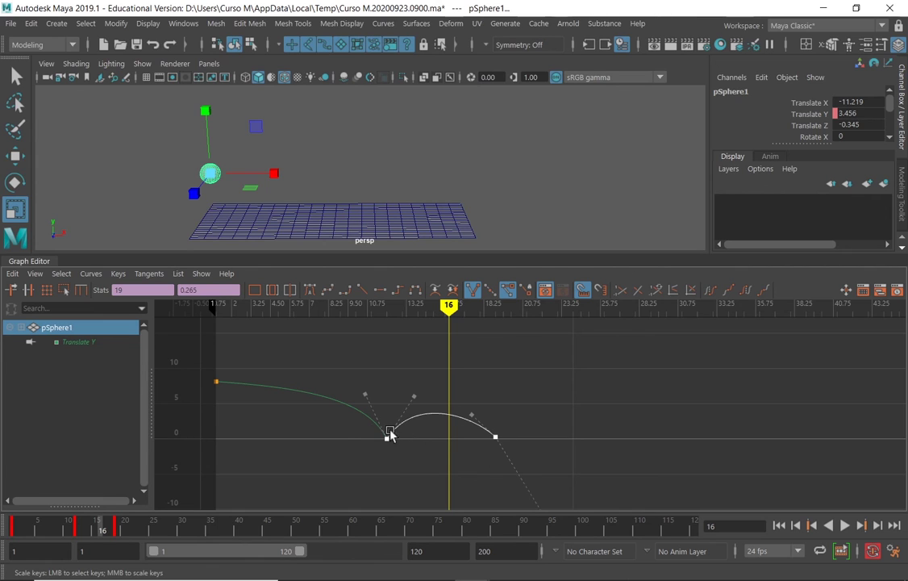
click(204, 288)
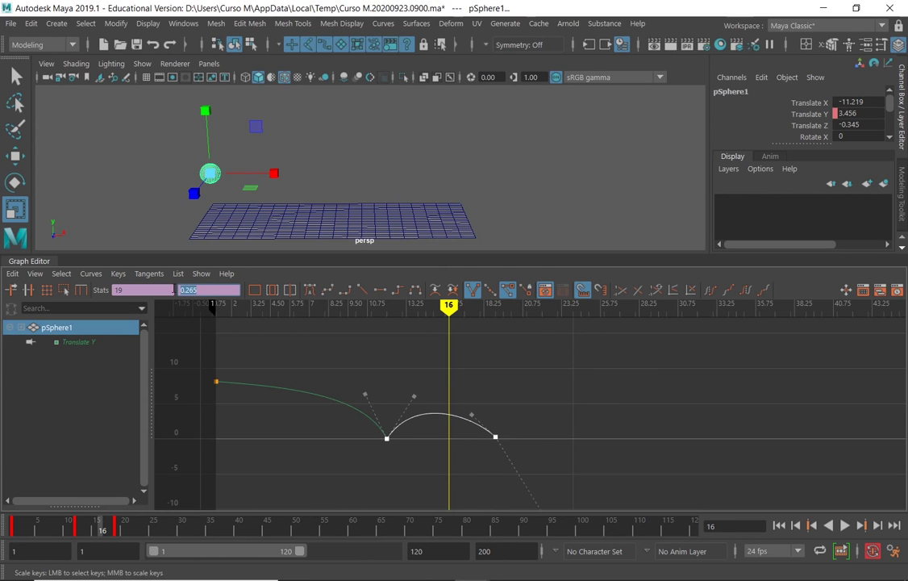
text(0)
key(Return)
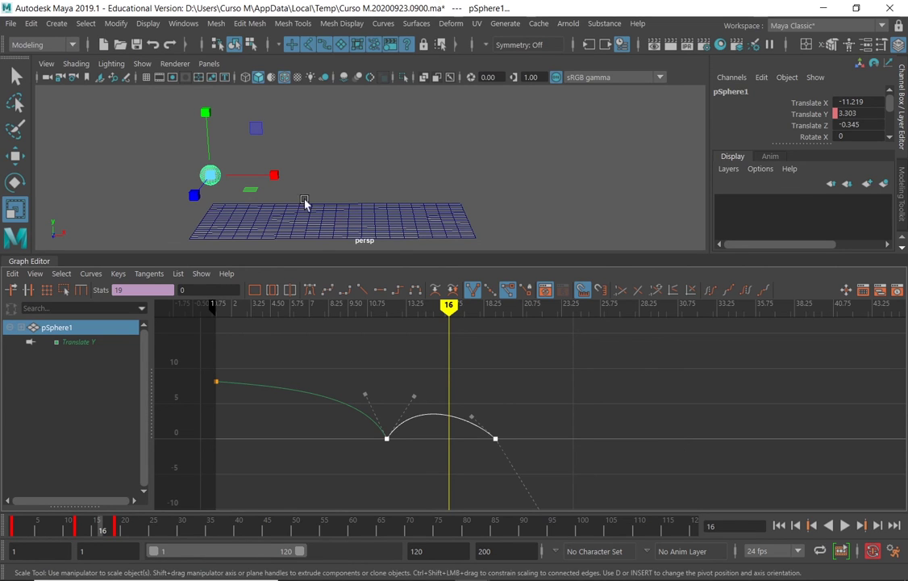
Go to frame 24 and raise the sphere with the Move tool to key Translate Y at about 1.86
click(106, 526)
drag(106, 528, 150, 534)
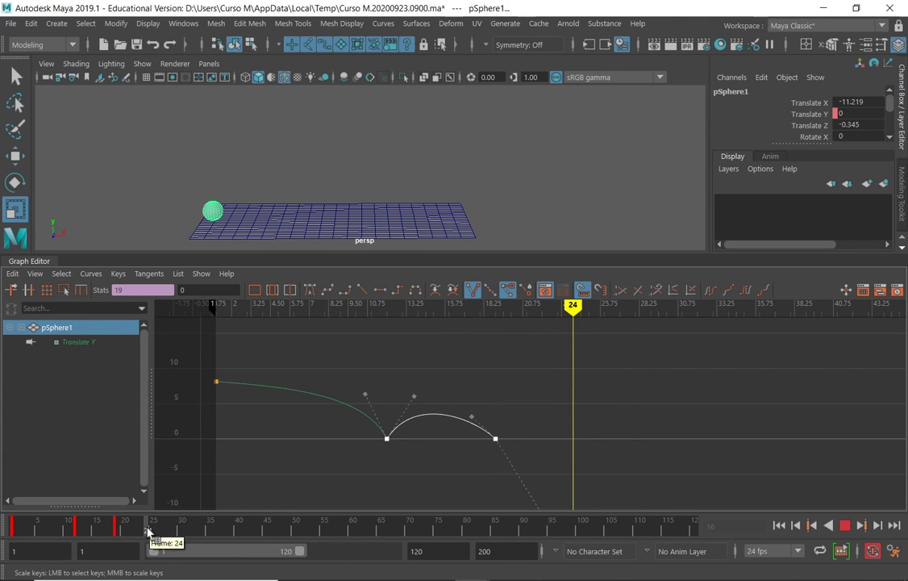
click(16, 154)
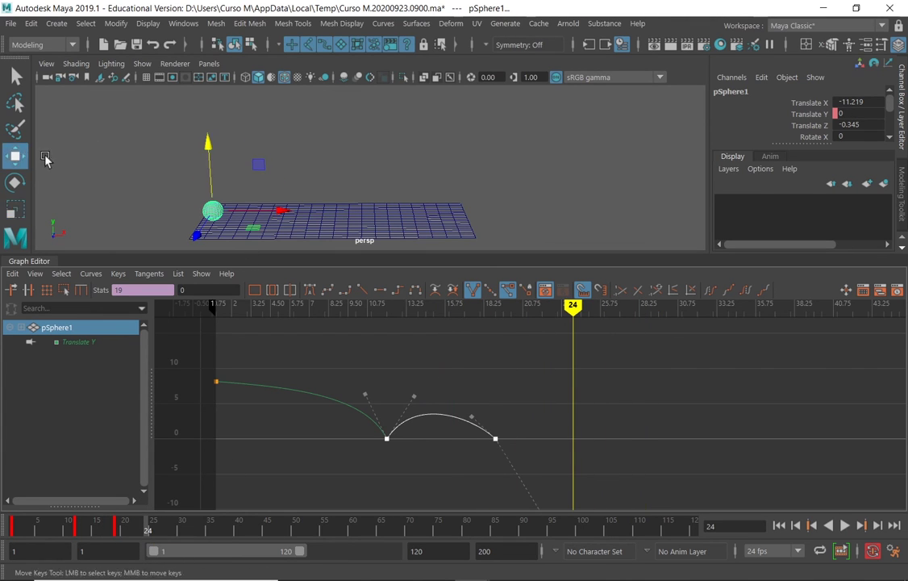
drag(206, 147, 207, 129)
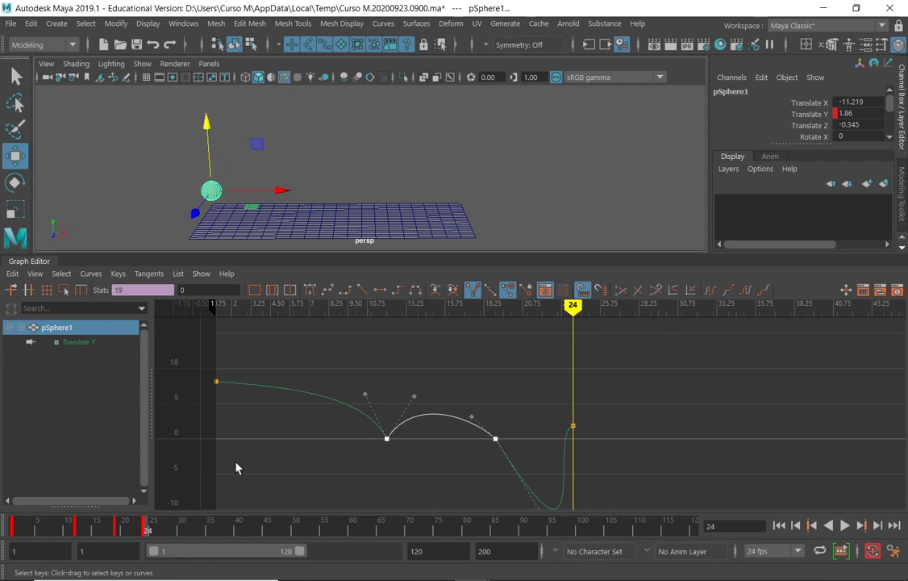
Turn off auto keyframing and key the sphere's Translate Y at frame 27 with a value of about -0.154
click(873, 552)
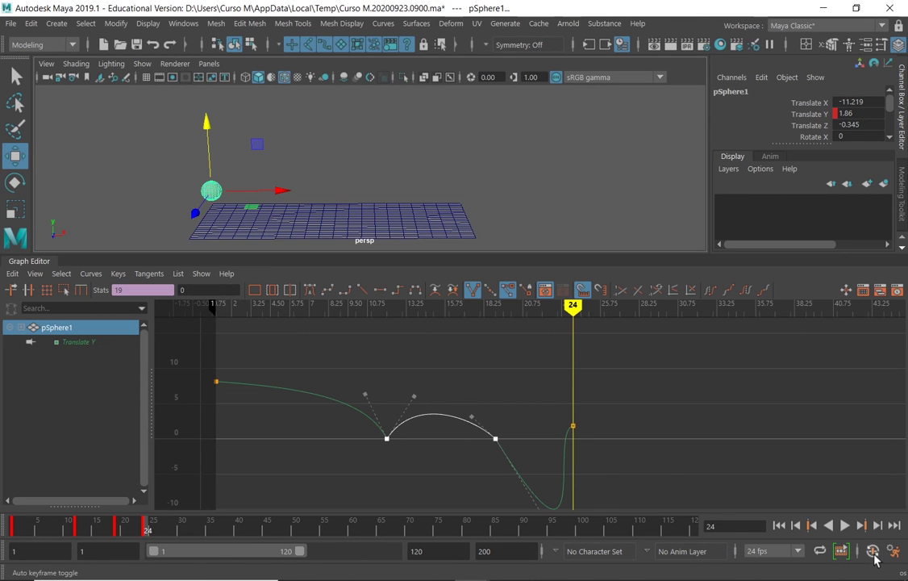
click(205, 158)
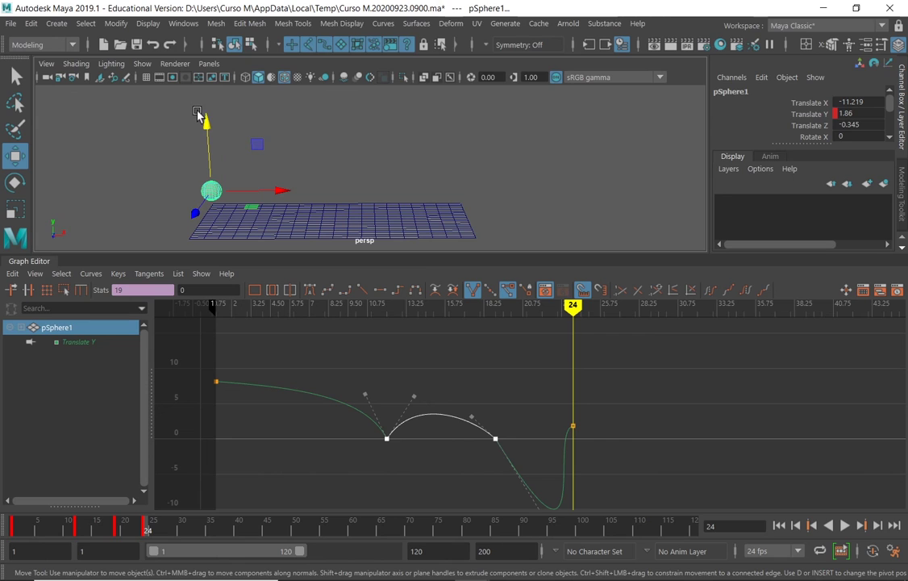
click(151, 526)
drag(151, 527, 166, 533)
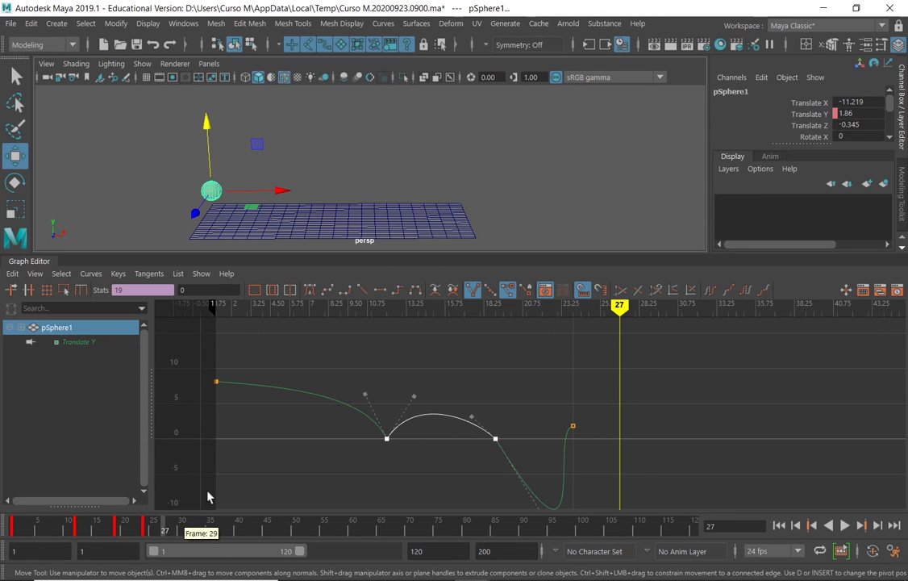
drag(207, 127, 209, 145)
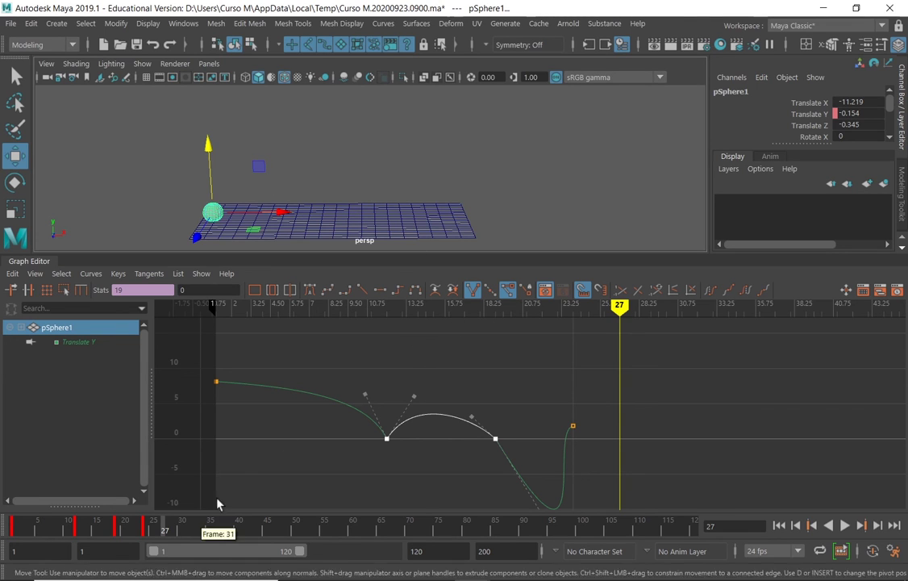
right_click(812, 116)
click(790, 144)
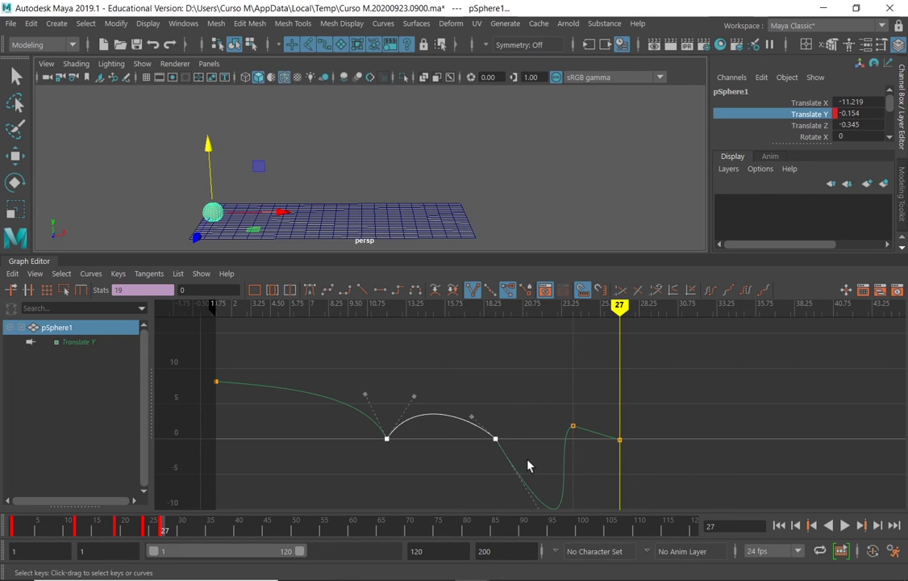
Swing the frame 19 key's out tangent upward and shorten it so the curve rises into a third bounce
alt+middle_drag(497, 435, 494, 324)
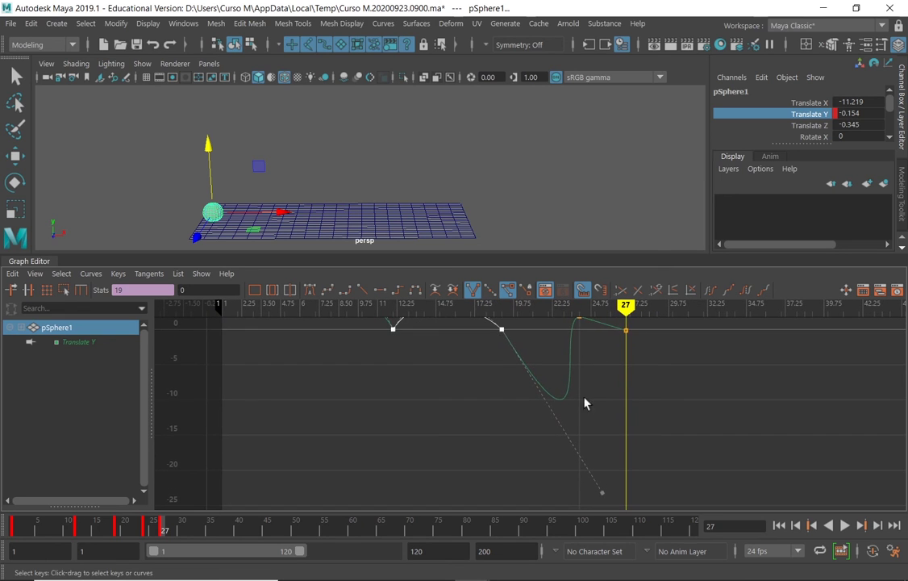
alt+middle_drag(552, 362, 562, 383)
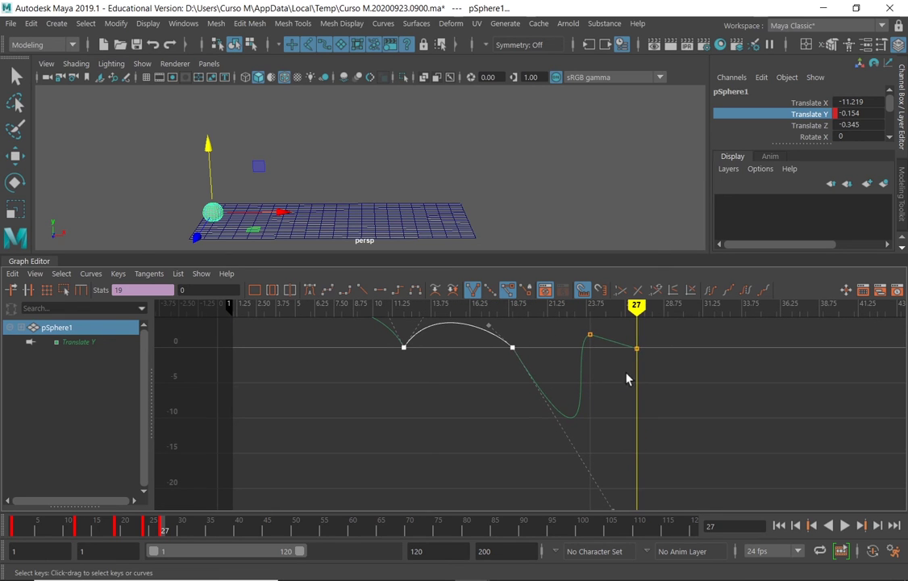
alt+middle_drag(626, 379, 634, 400)
click(518, 375)
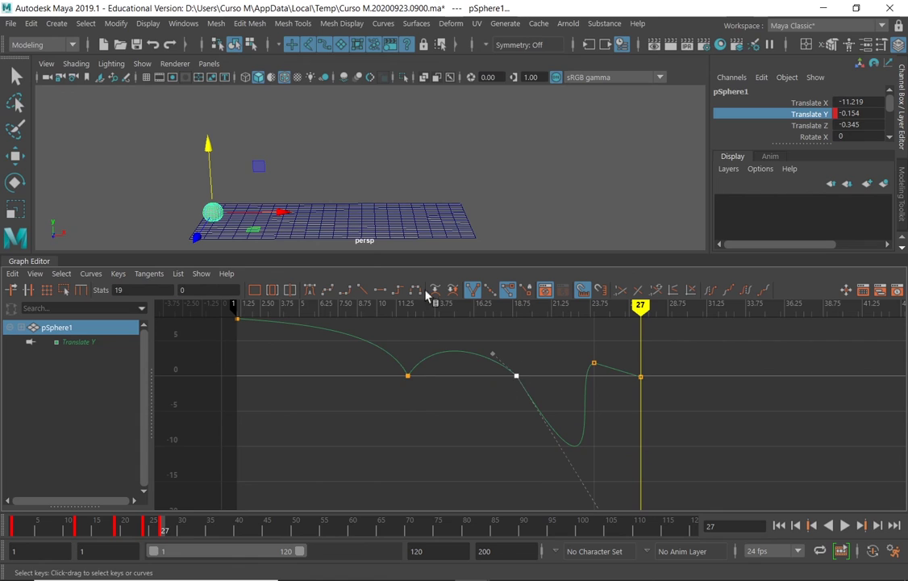
click(472, 294)
drag(608, 351, 581, 377)
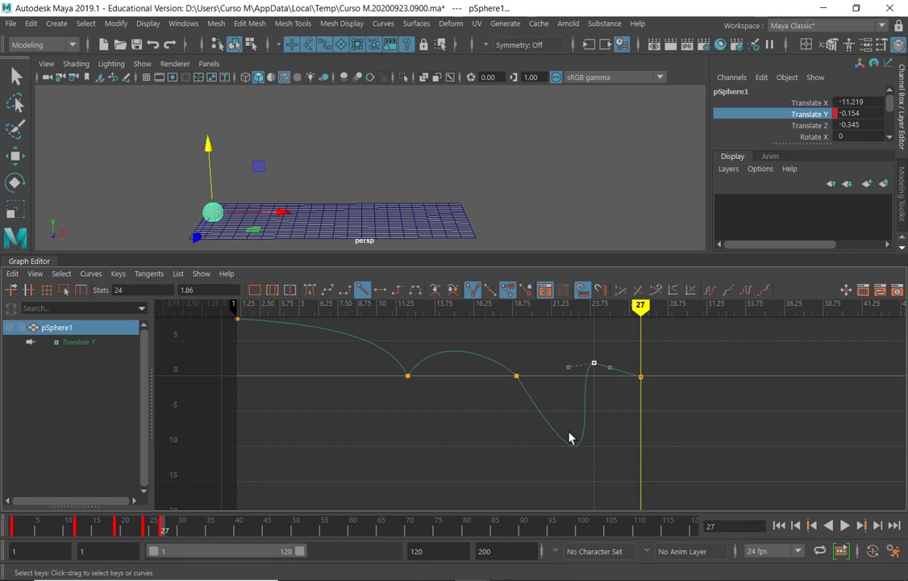
drag(497, 395, 497, 394)
alt+middle_drag(606, 450, 594, 394)
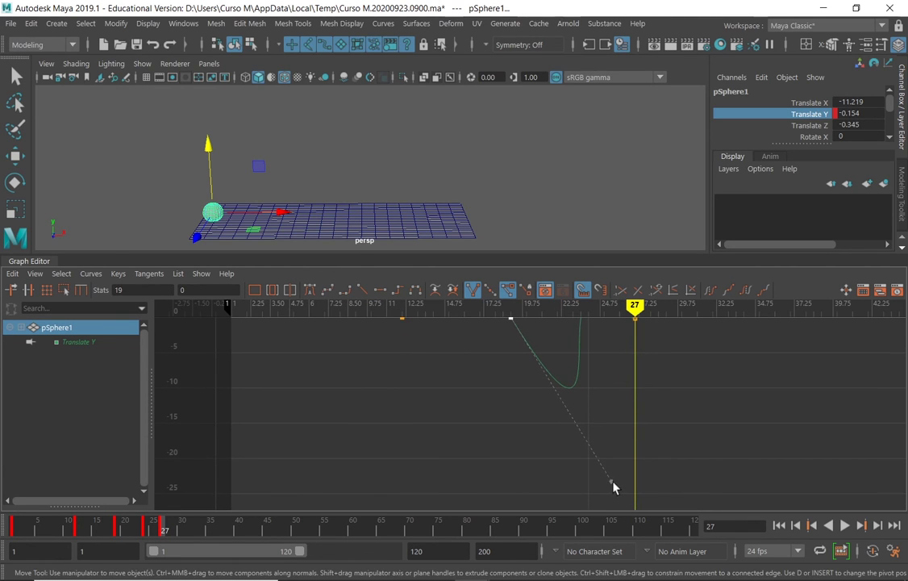
middle_drag(608, 476, 558, 398)
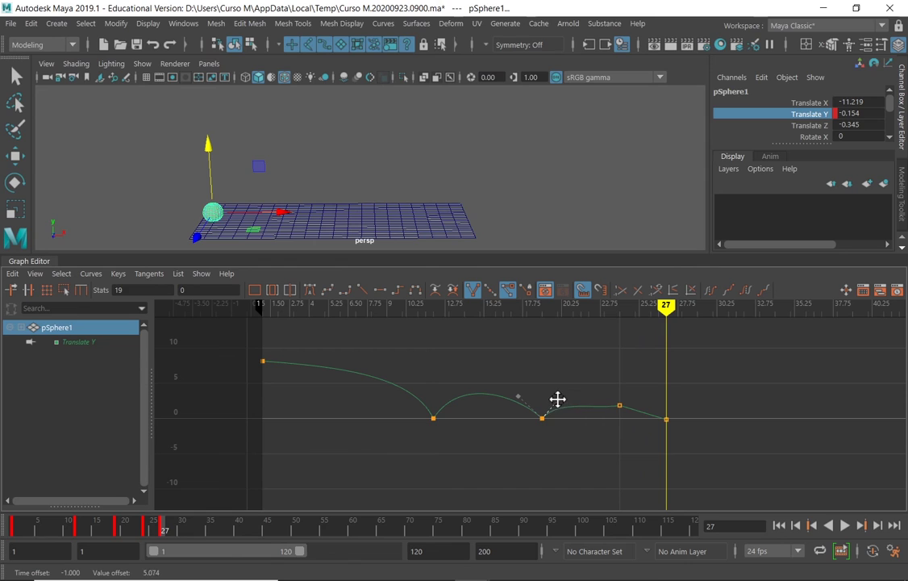
Move the frame 24 key to frame 22 at about 2.67 and adjust the neighbouring tangents to smooth the third bounce's rise
click(620, 407)
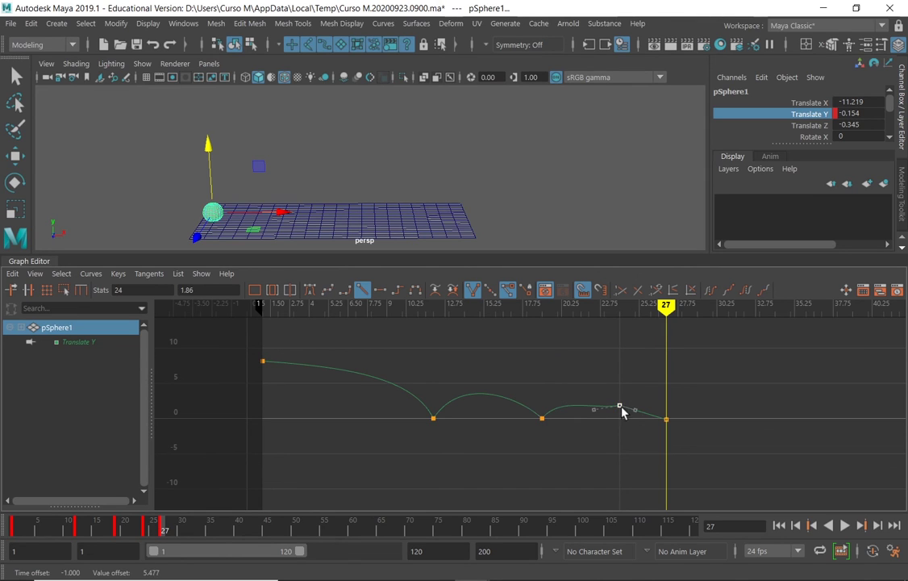
middle_drag(623, 413, 562, 401)
click(562, 401)
click(562, 410)
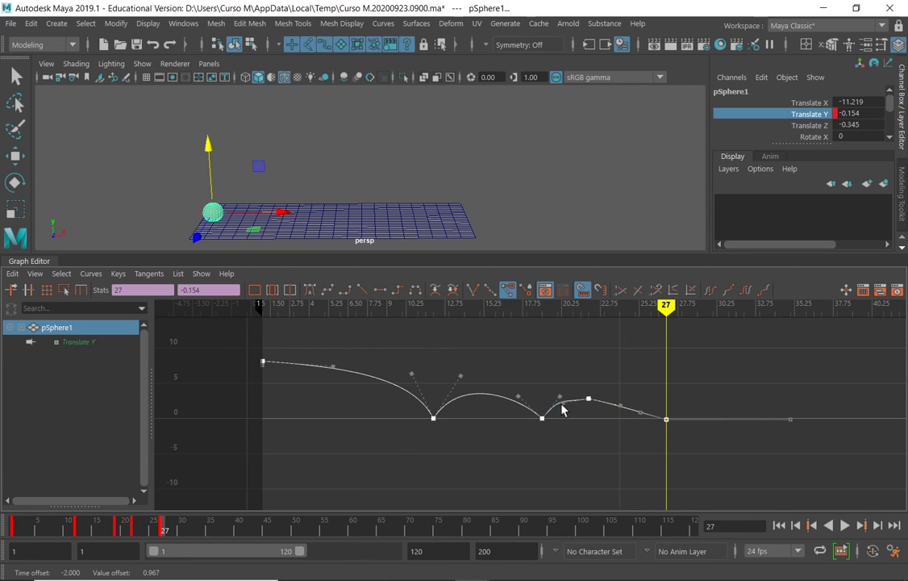
click(589, 399)
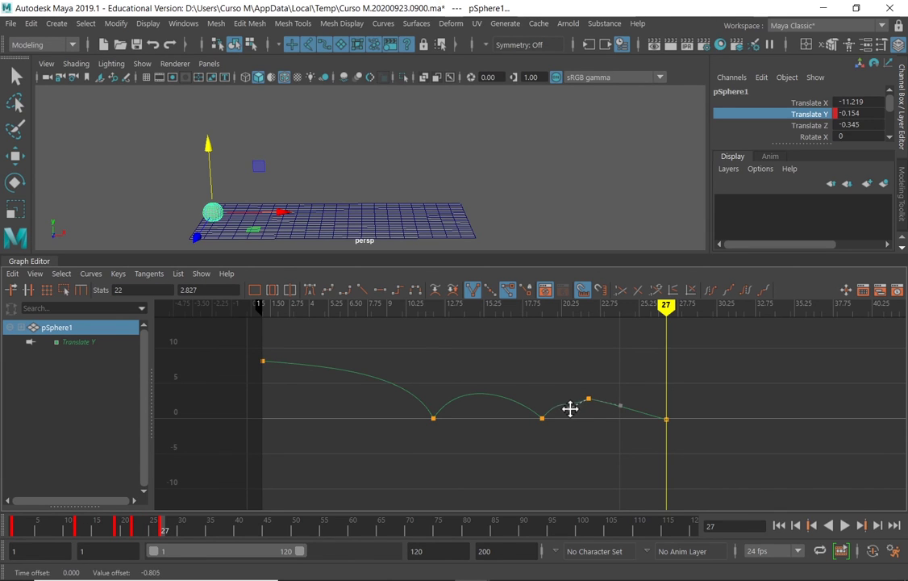
drag(562, 401, 542, 418)
click(540, 411)
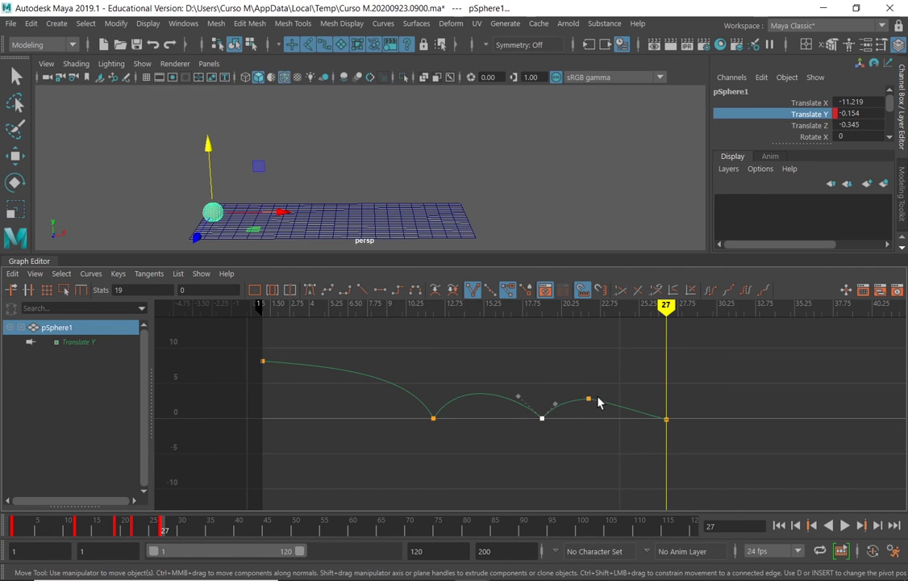
click(588, 399)
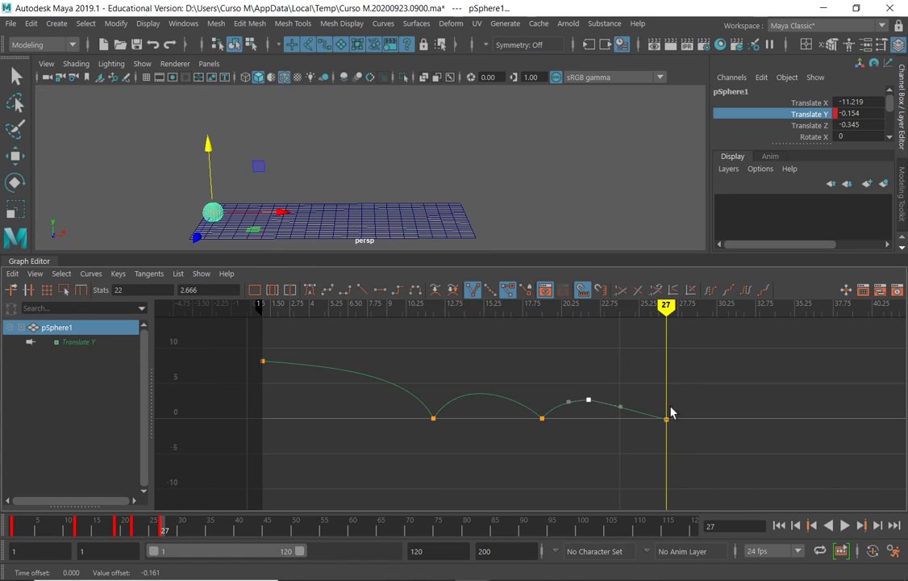
Move the last key to frame 24 at about 0.008 and adjust the frame 22 key's tangents to round the third bounce
drag(682, 407, 627, 418)
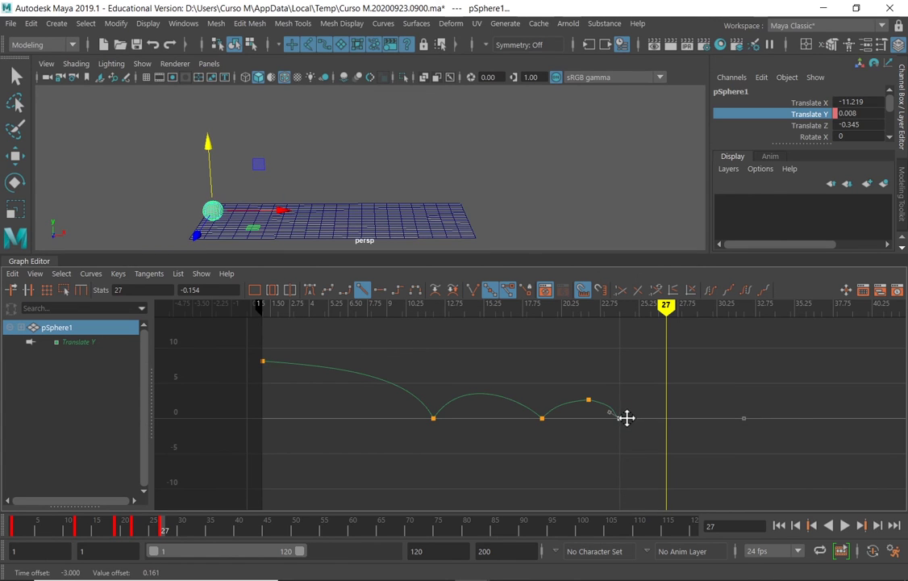
click(589, 400)
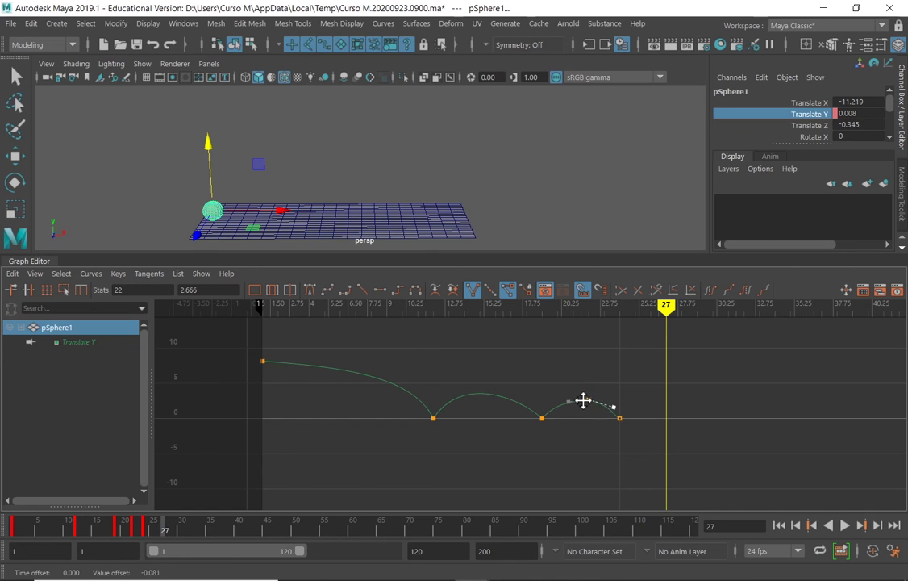
drag(583, 400, 580, 400)
Scrub to frame 21 and examine the key at the peak of the third bounce
alt+middle_drag(580, 400, 634, 431)
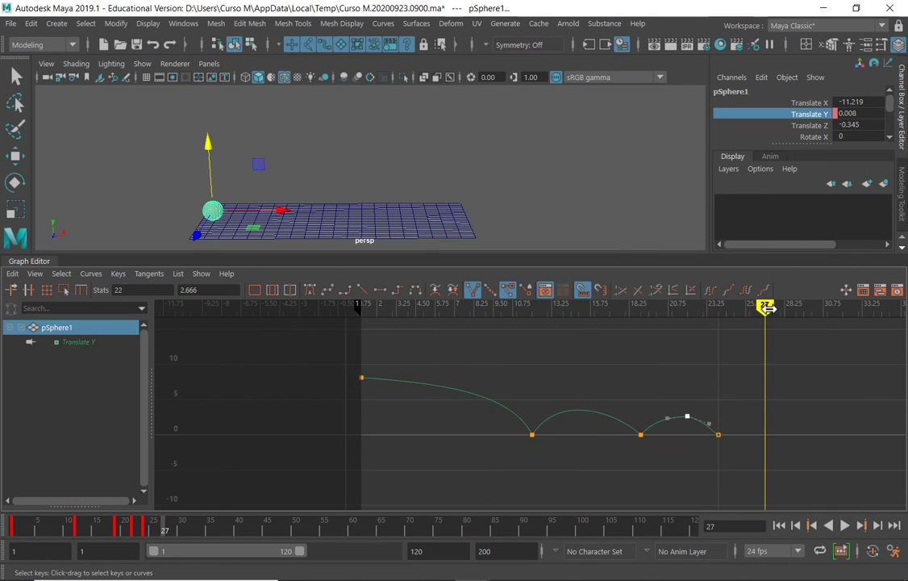
mouse_move(764, 305)
mouse_down()
mouse_move(608, 304)
mouse_move(674, 316)
mouse_move(576, 320)
mouse_move(680, 329)
mouse_move(671, 331)
mouse_up()
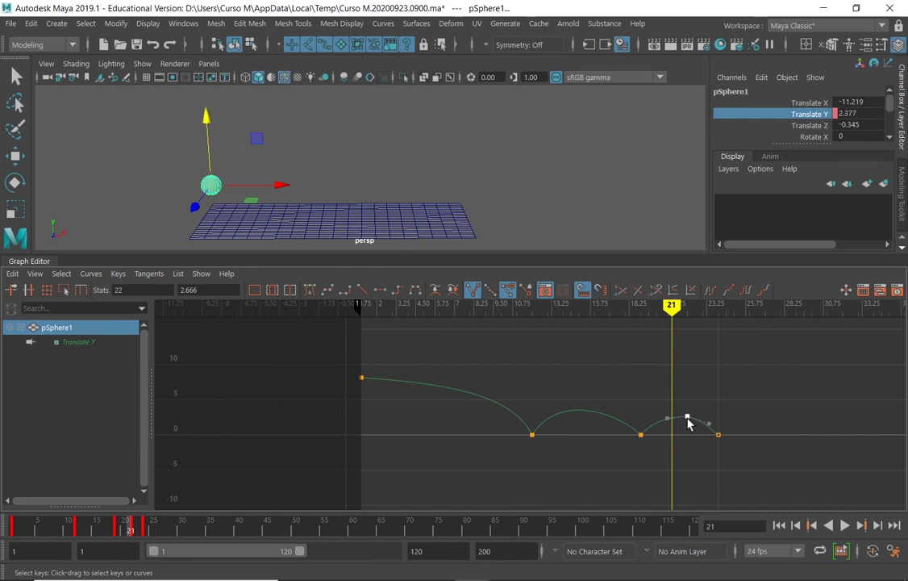
click(688, 420)
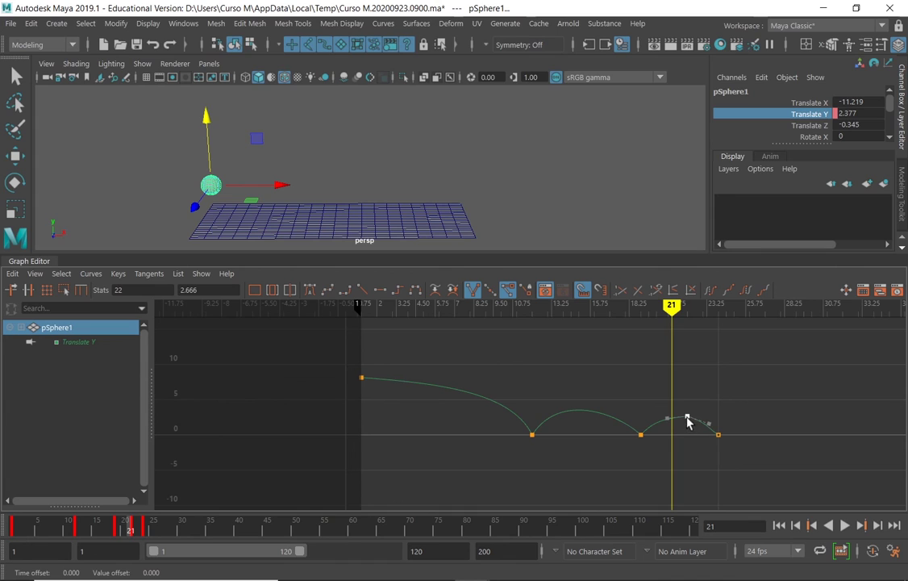
mouse_move(687, 420)
middle_down()
mouse_move(676, 415)
mouse_move(686, 417)
middle_up()
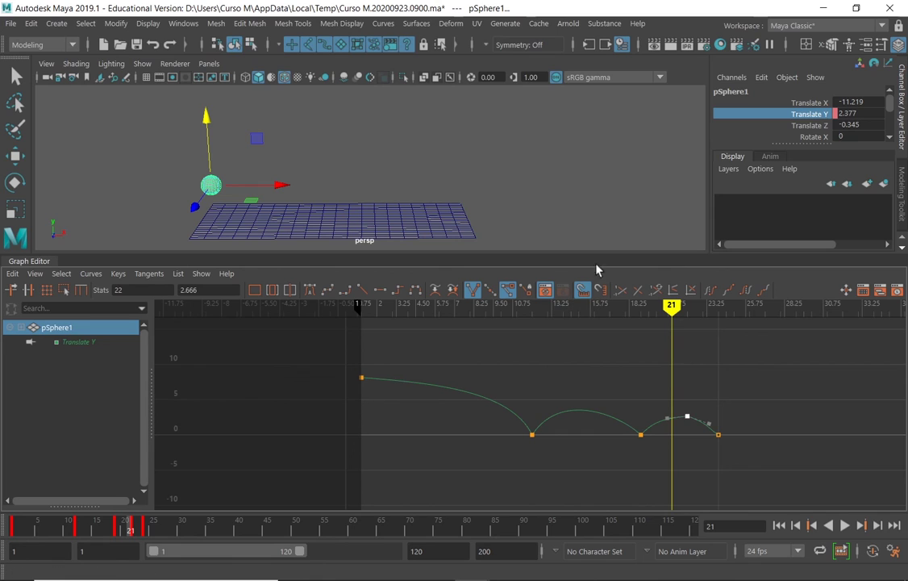
Steepen the frame 12 key's broken tangents to reshape the first impact, and select all keys of the curve
click(472, 290)
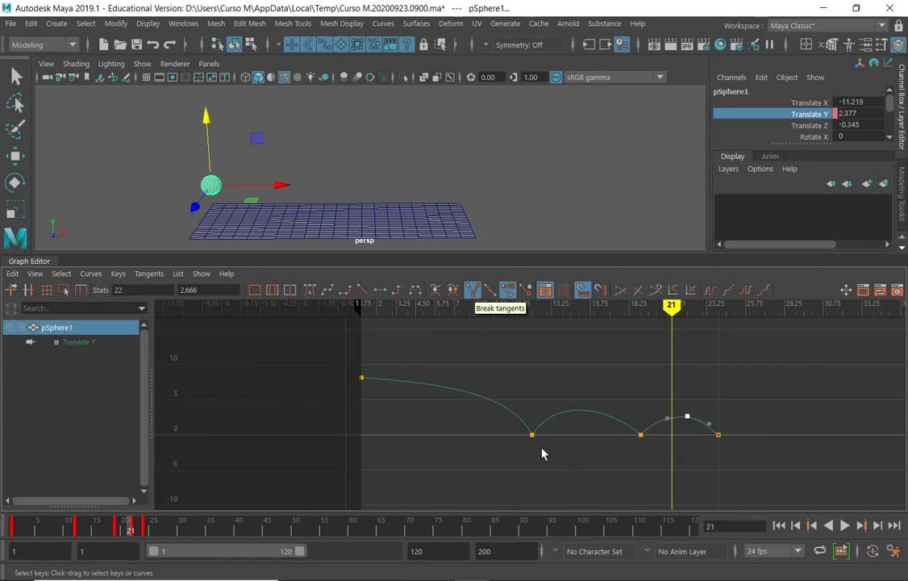
click(558, 414)
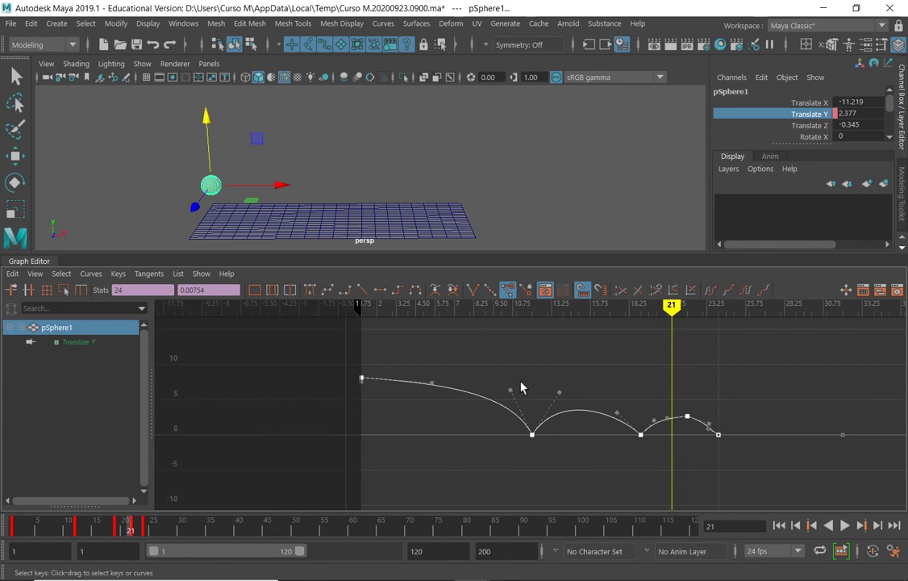
drag(510, 390, 548, 396)
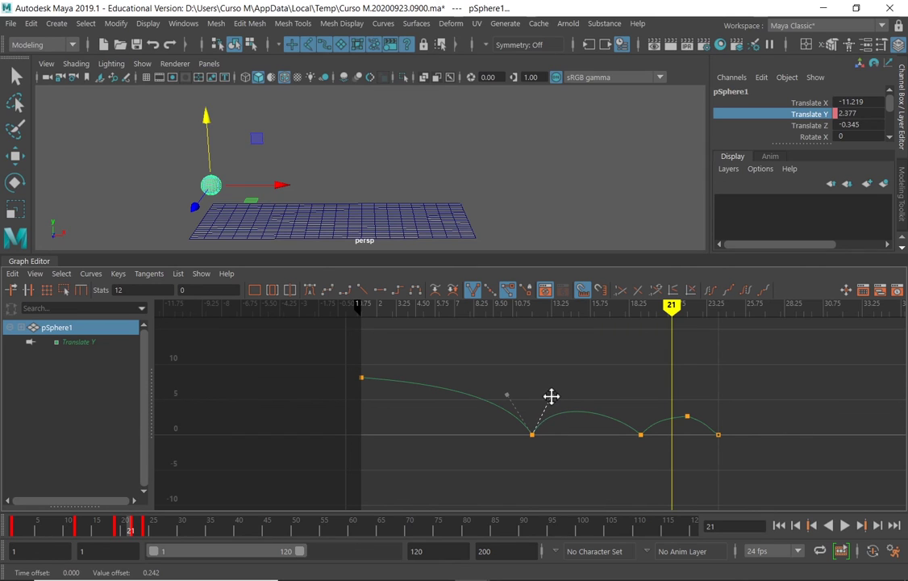
click(472, 295)
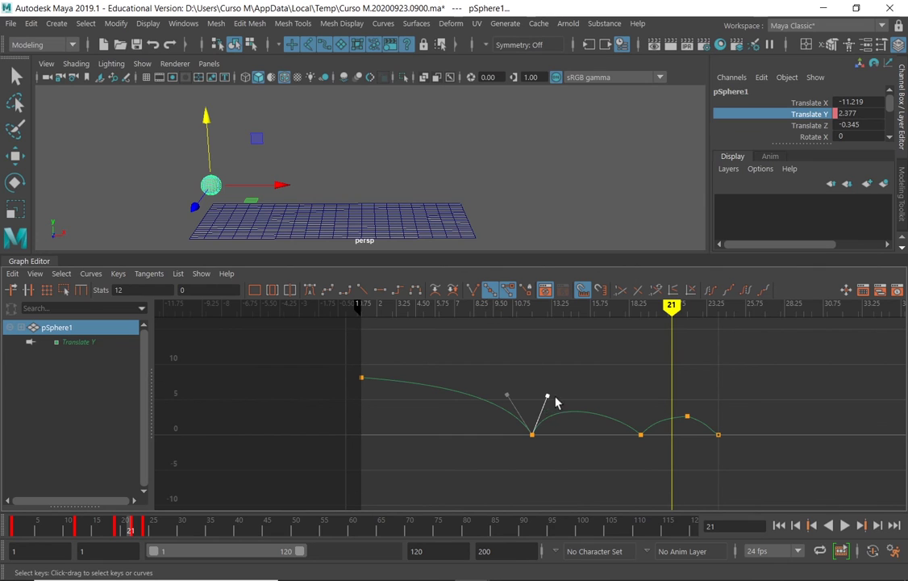
click(473, 290)
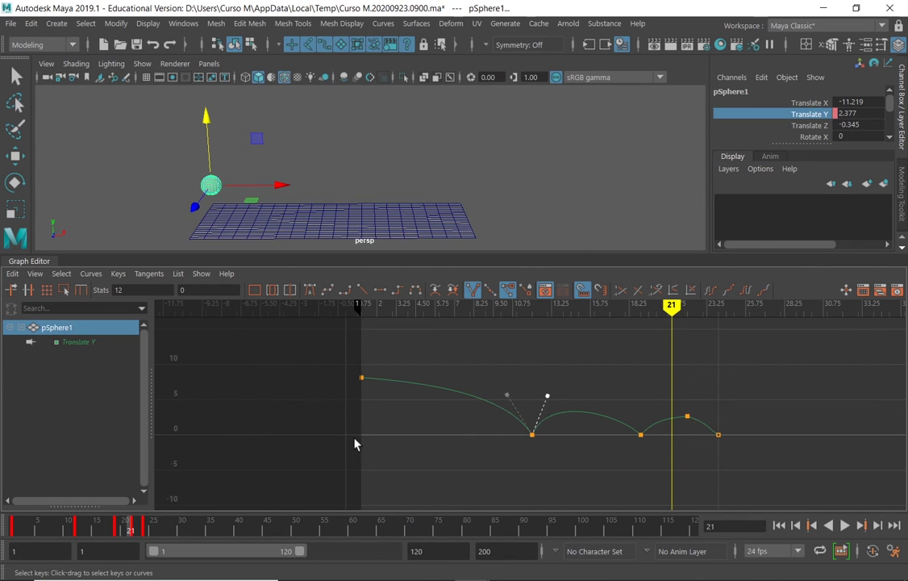
drag(382, 377, 746, 477)
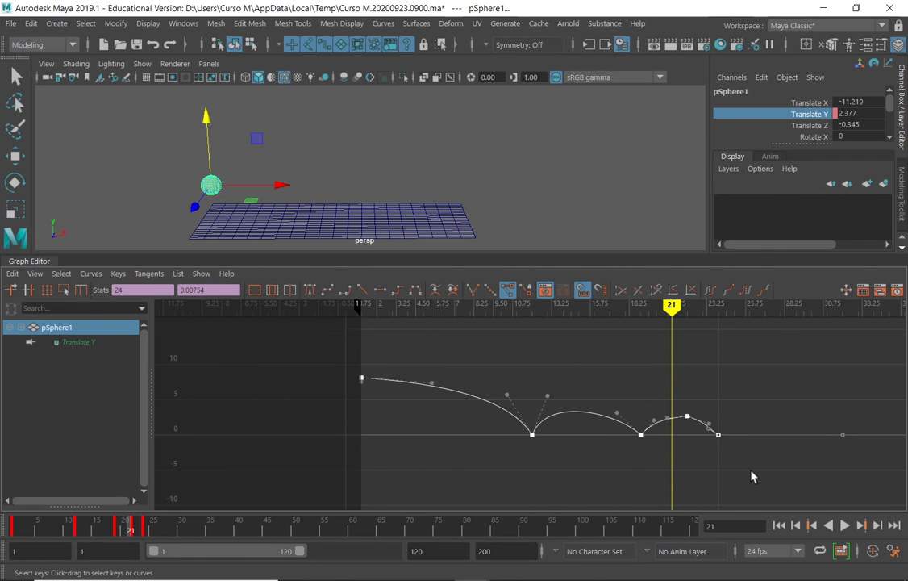
Break the tangents of all selected keys and raise the frame 22 key at the third bounce's peak to about 2.907
click(473, 292)
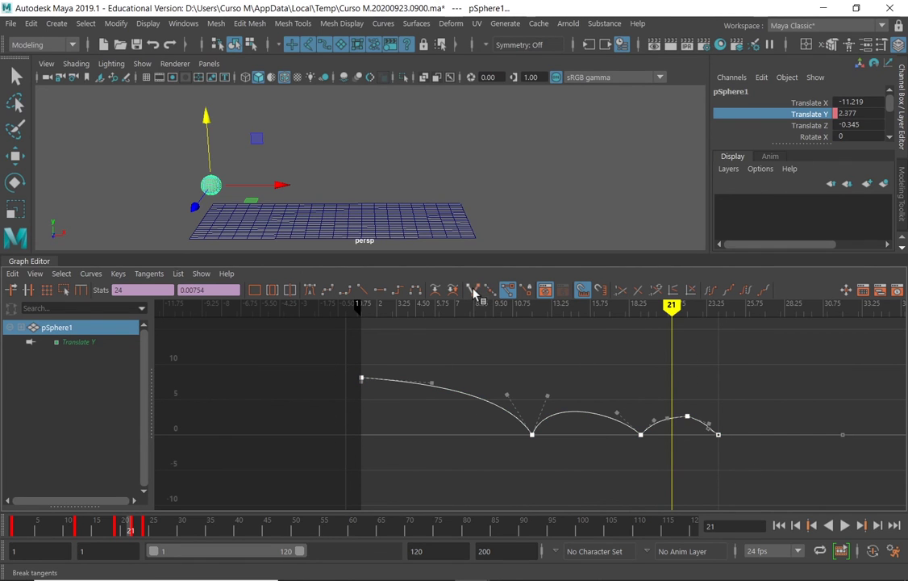
click(580, 388)
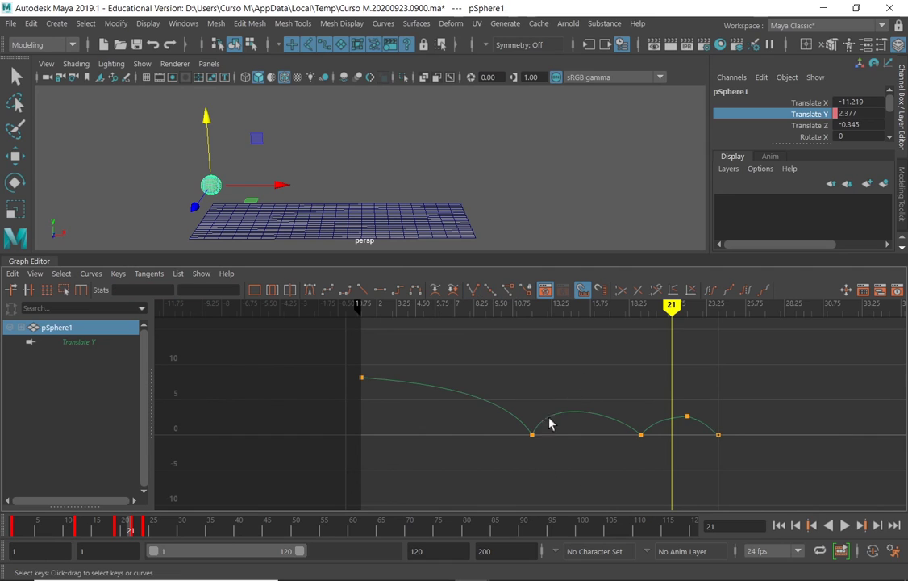
click(640, 434)
click(686, 416)
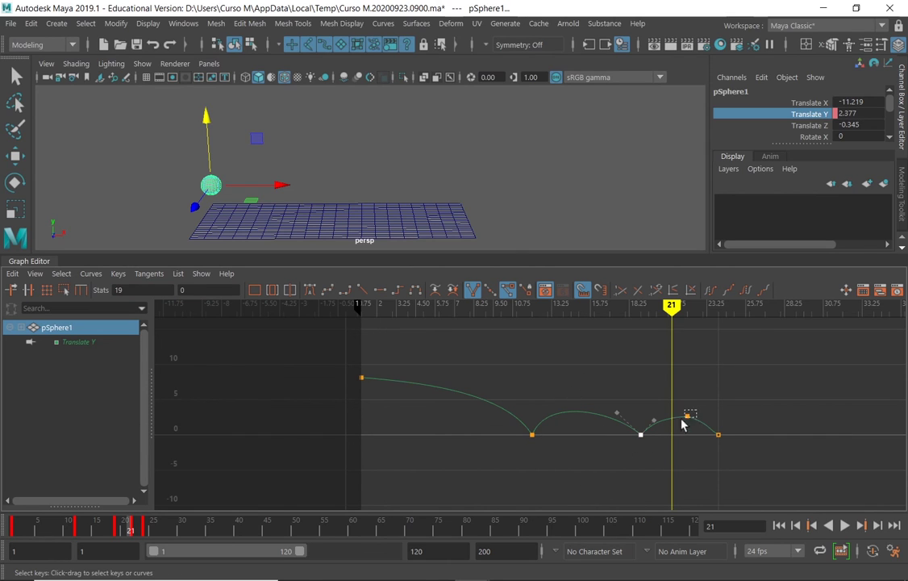
mouse_move(688, 415)
mouse_down()
mouse_move(677, 415)
mouse_move(686, 415)
mouse_up()
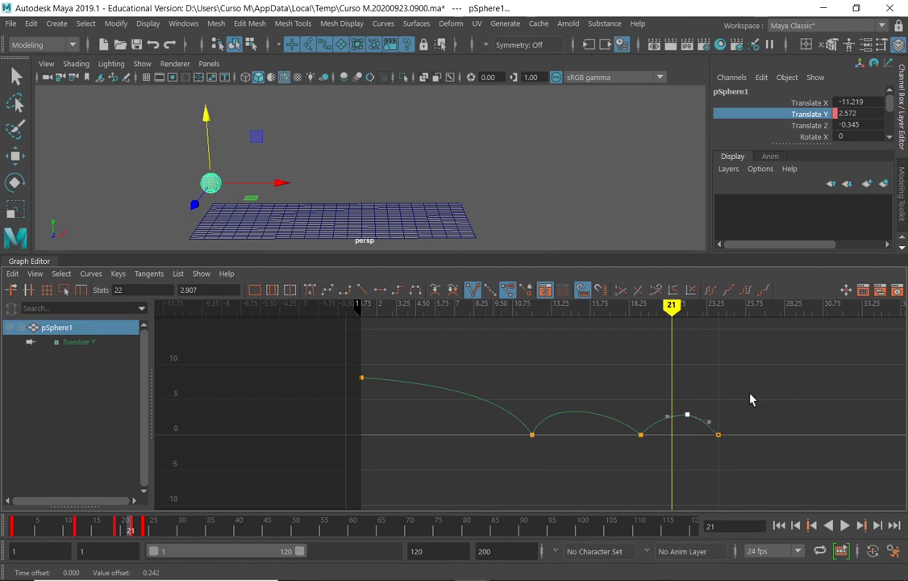
Turn off time snapping and move the third bounce's peak key to about frame 21.41 at a value of about 2.988
click(581, 290)
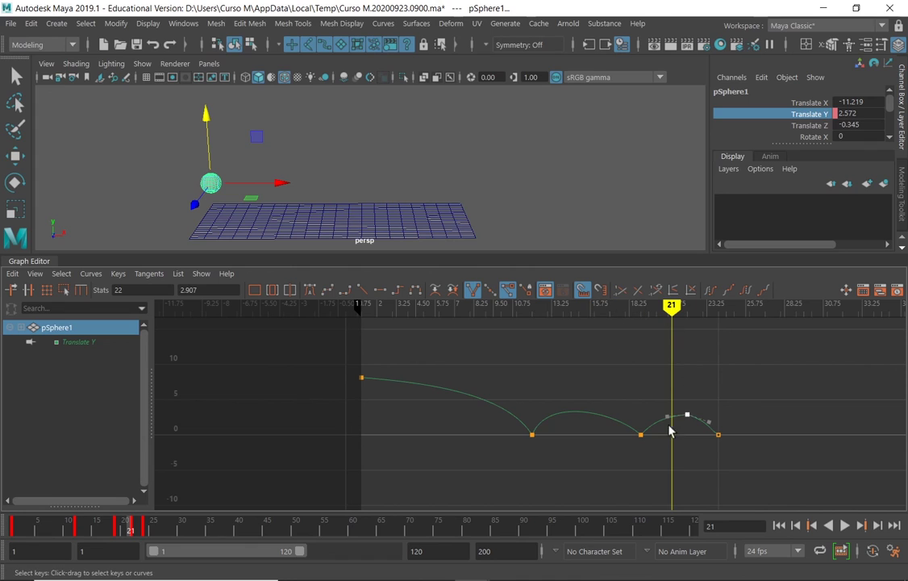
middle_drag(687, 419, 680, 414)
click(582, 291)
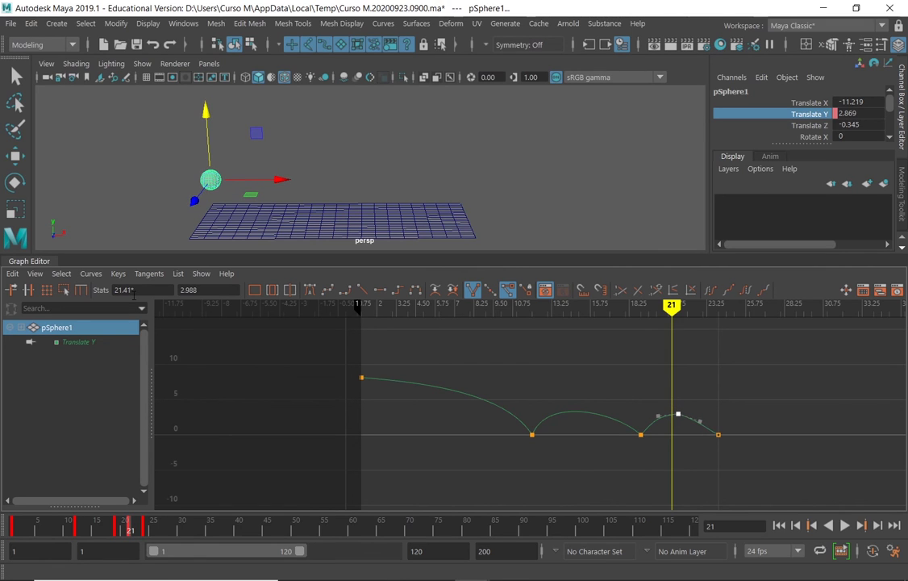